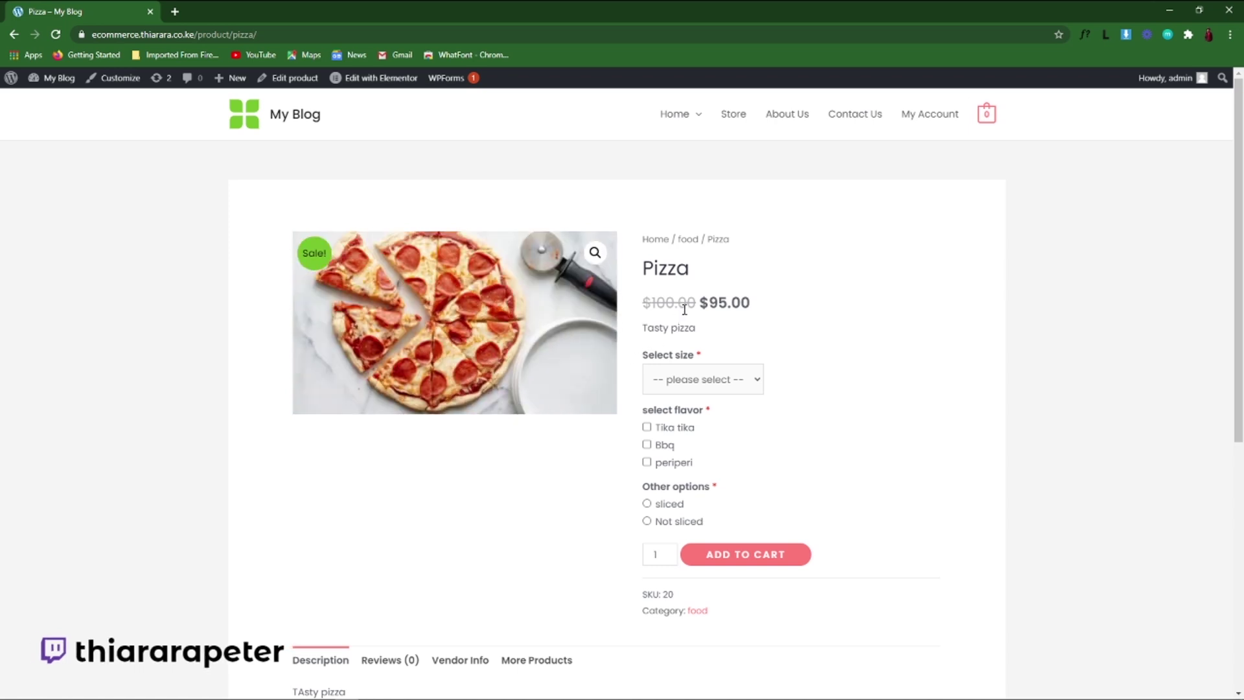
Try the small and medium sizes for the pizza and finish with the size set to large +$100.00
click(699, 380)
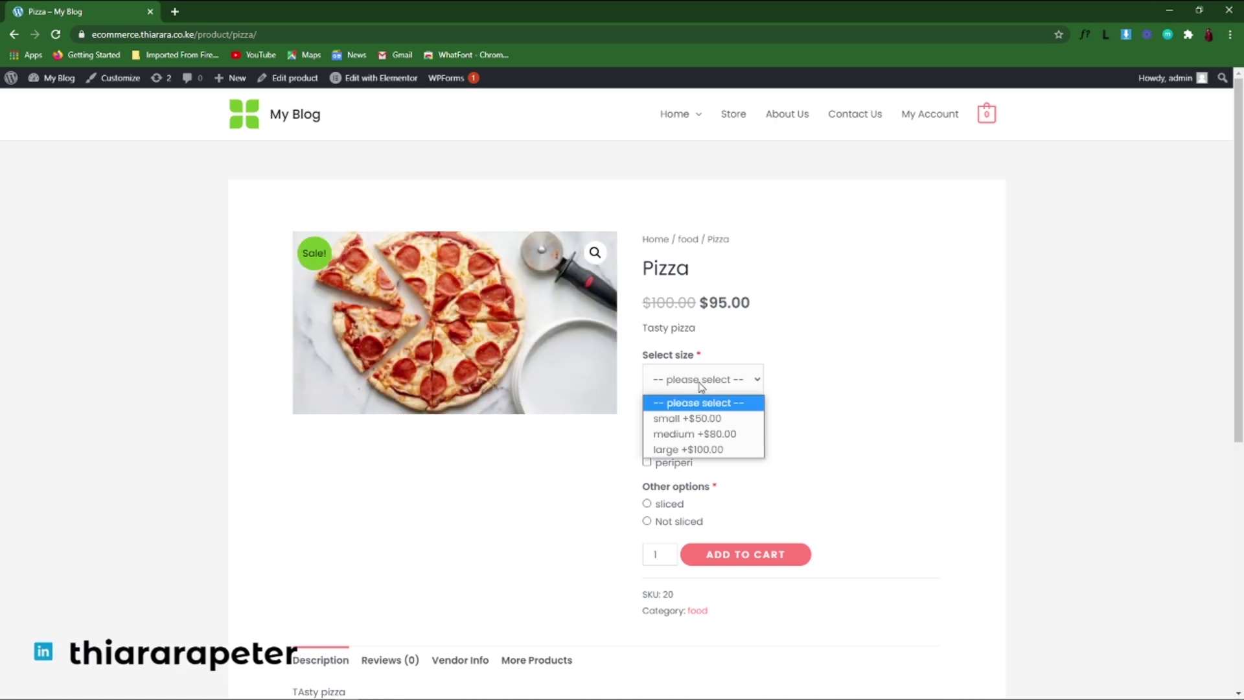
click(690, 419)
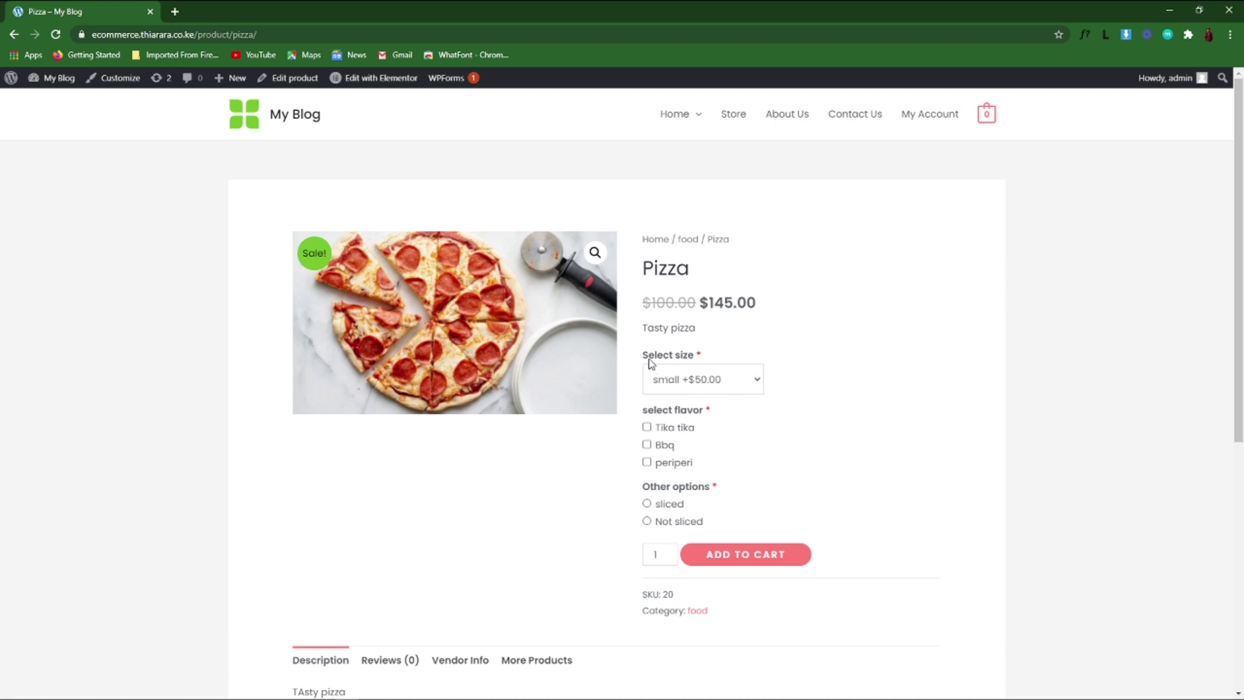
click(704, 382)
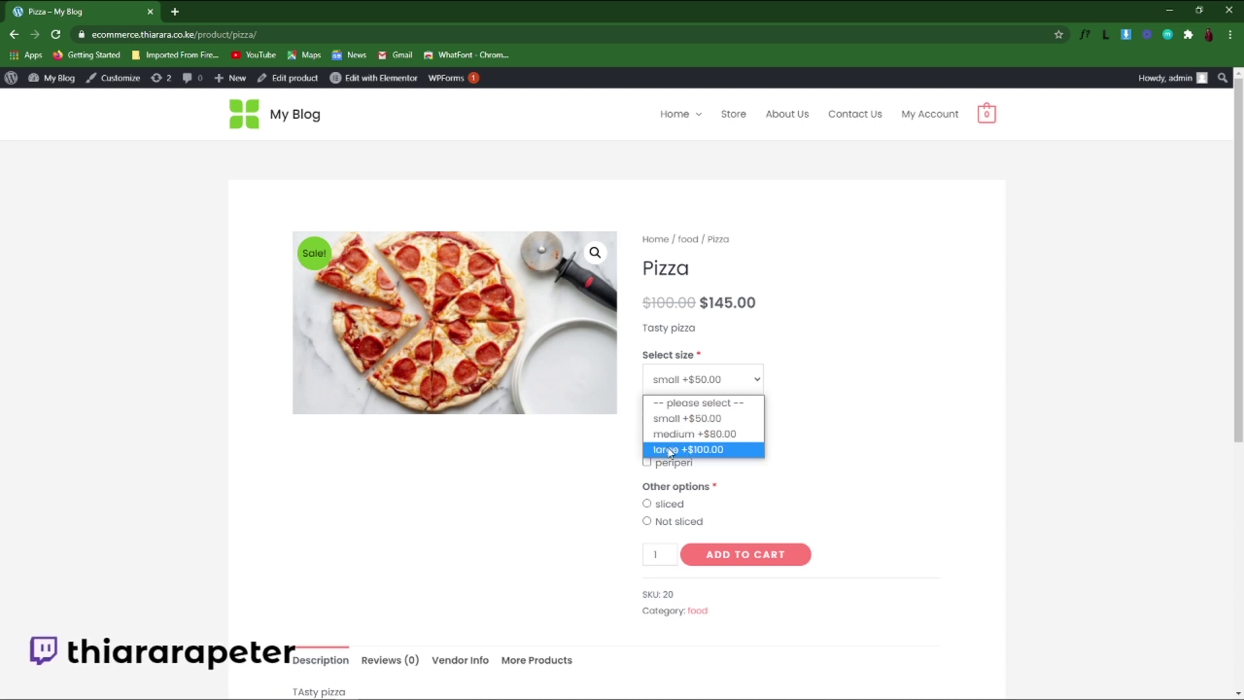
click(709, 431)
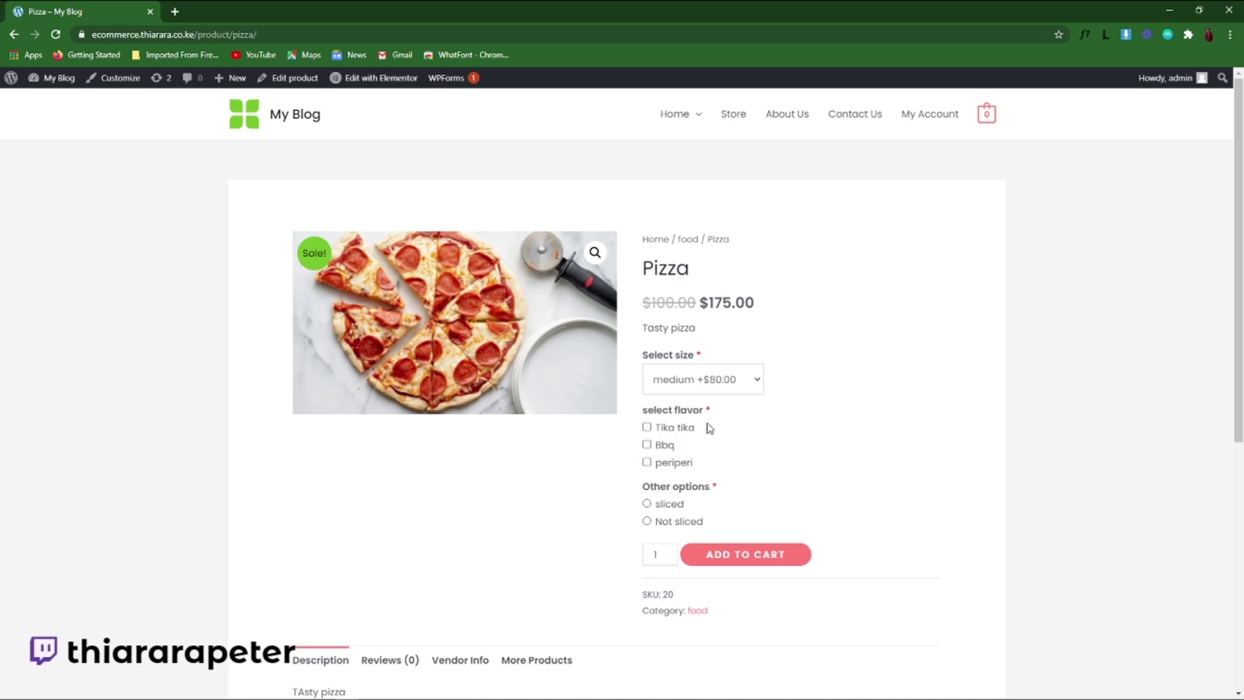
click(699, 389)
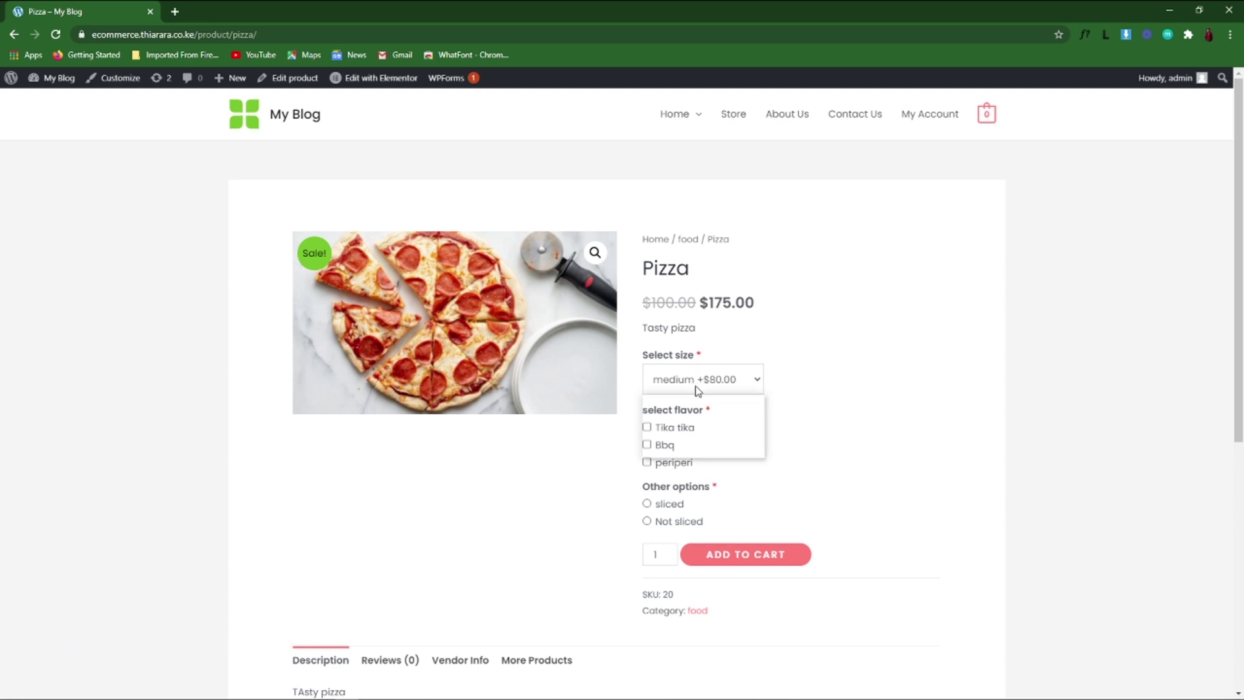
click(691, 447)
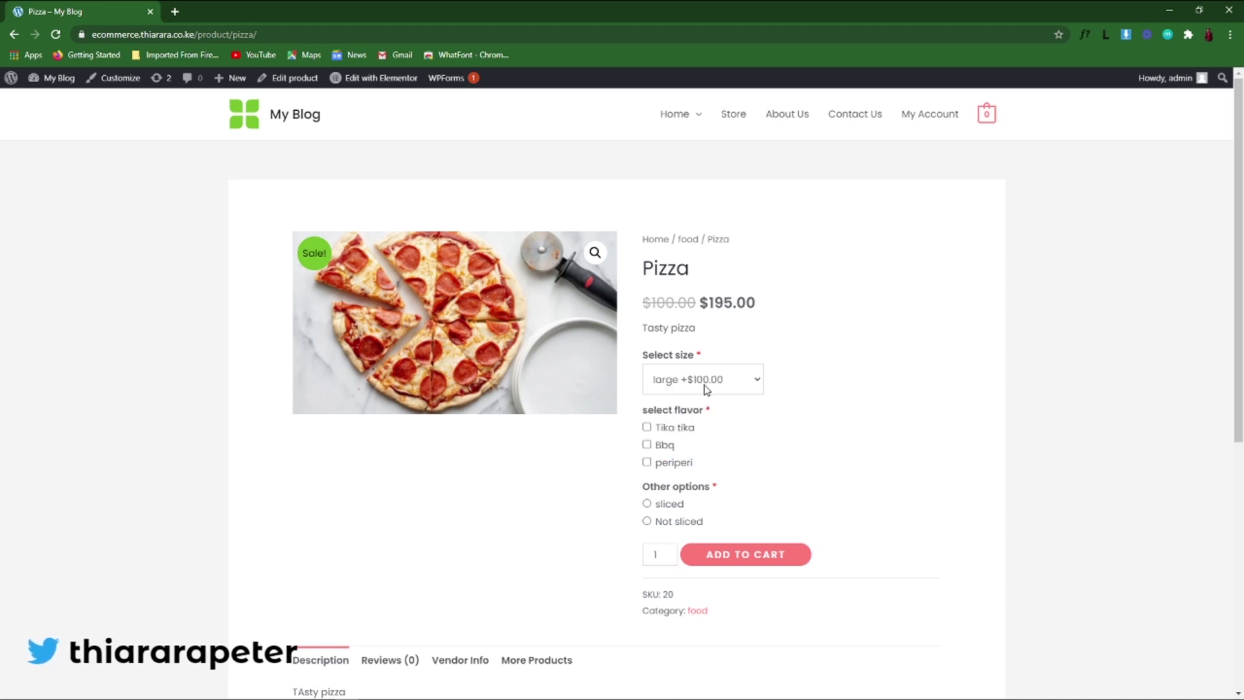
Choose the Tika tika and Bbq flavors and the Not sliced option, and add the pizza to the cart
click(646, 428)
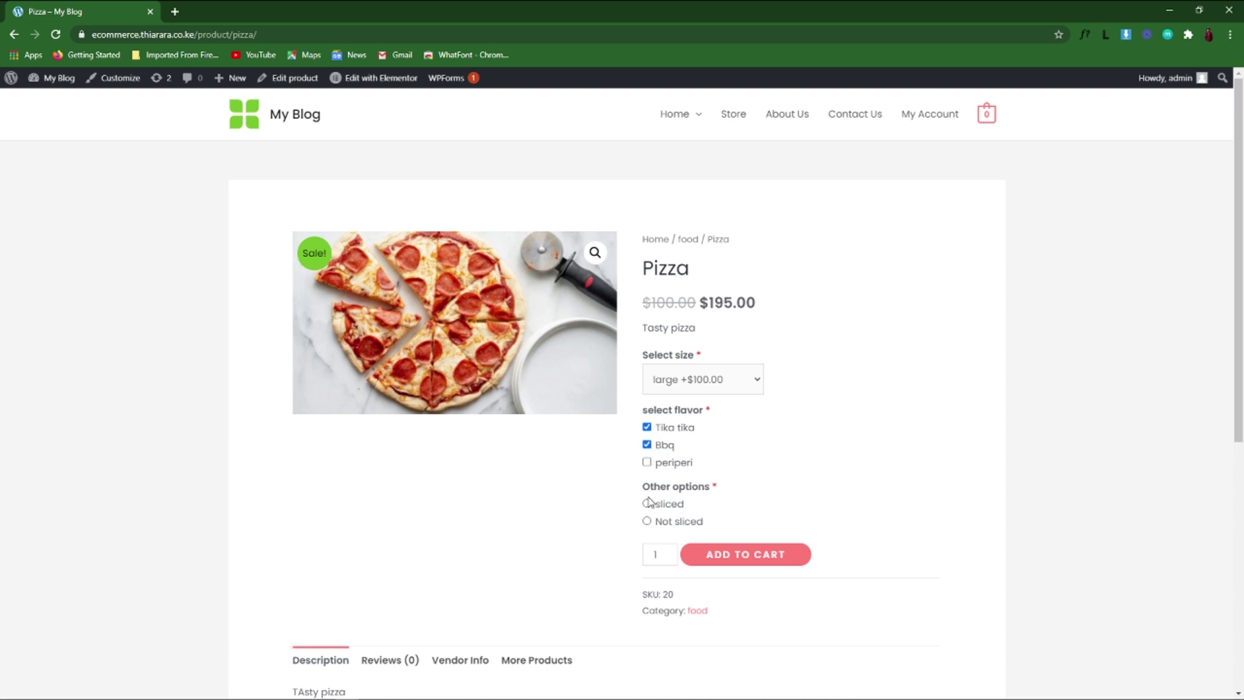
drag(638, 495, 652, 518)
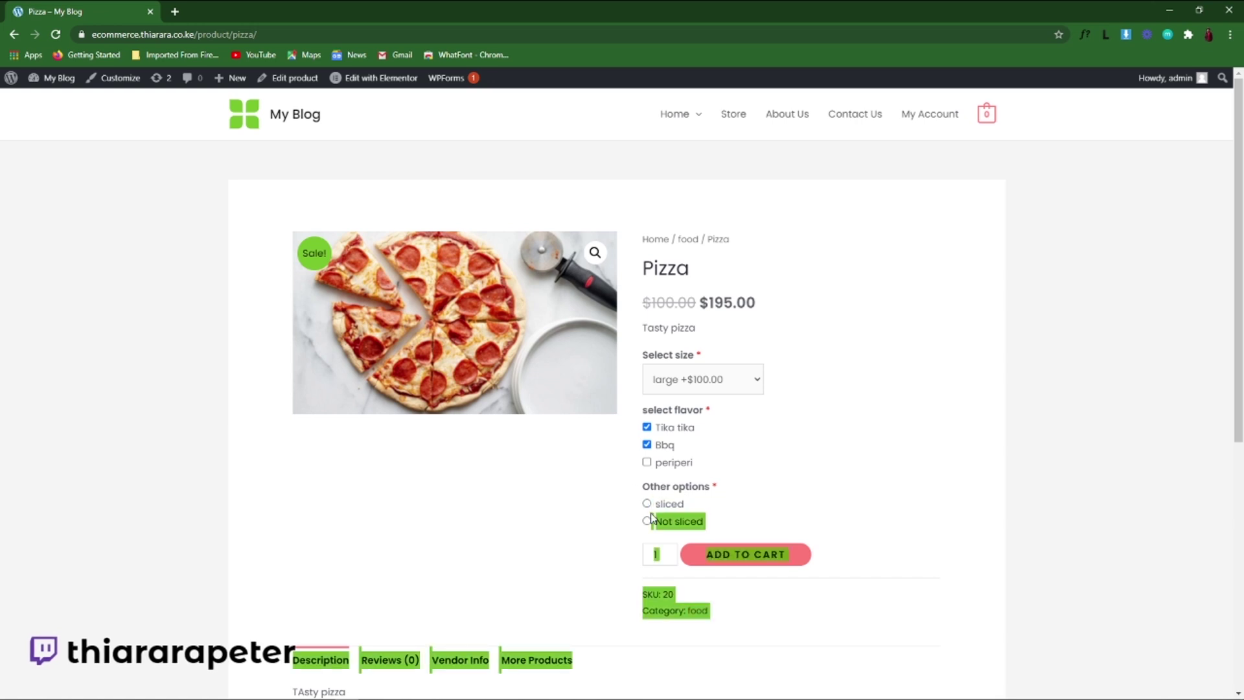
click(739, 517)
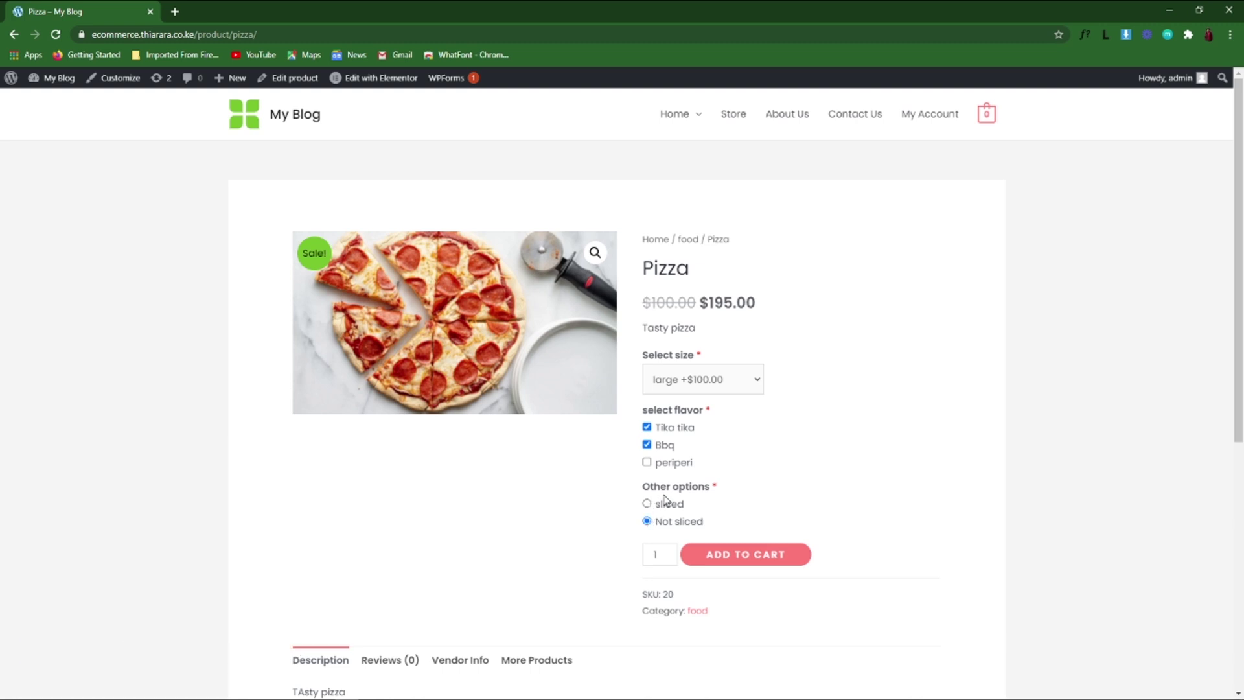
triple_click(708, 495)
drag(708, 495, 645, 506)
click(647, 504)
click(647, 522)
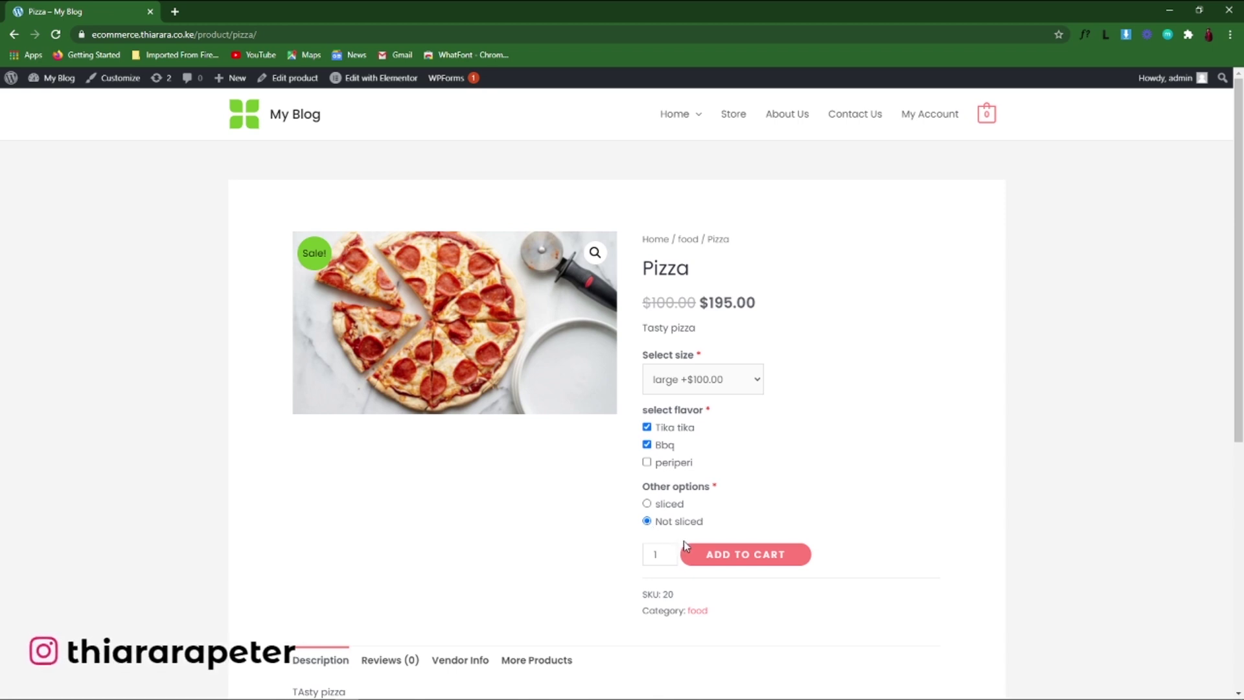
click(721, 558)
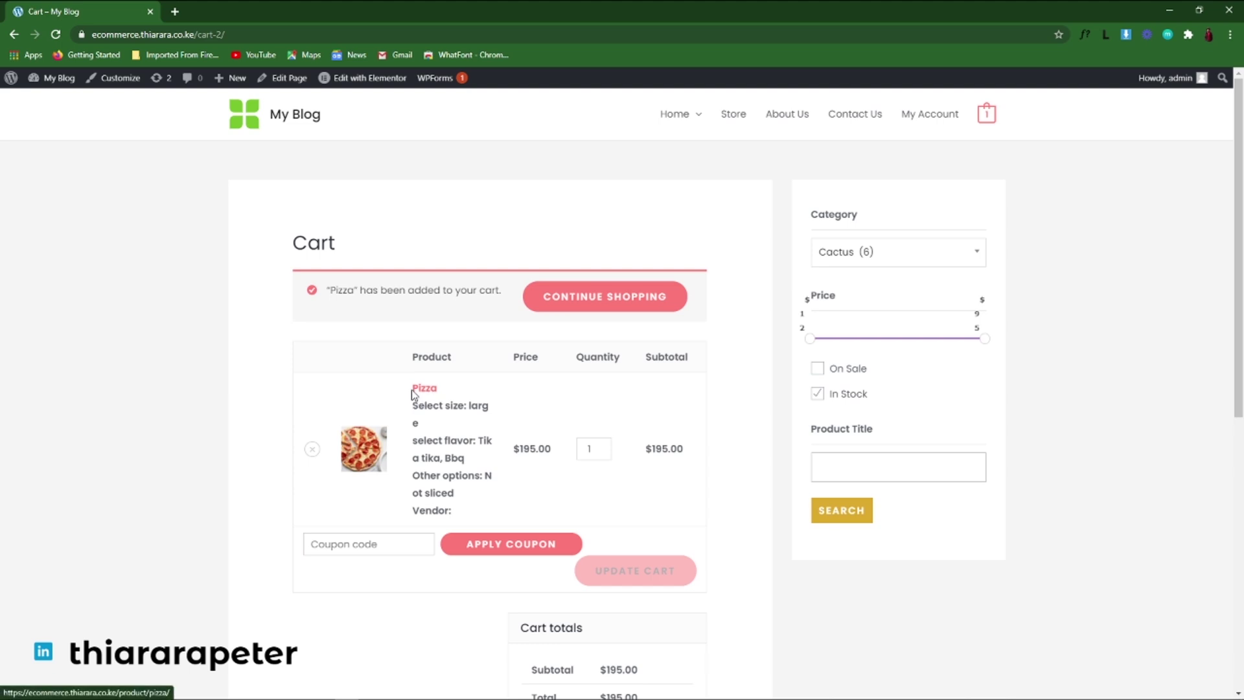
Review the pizza's selected size, flavors and slicing option in the cart, along with the cart totals
drag(411, 388, 440, 388)
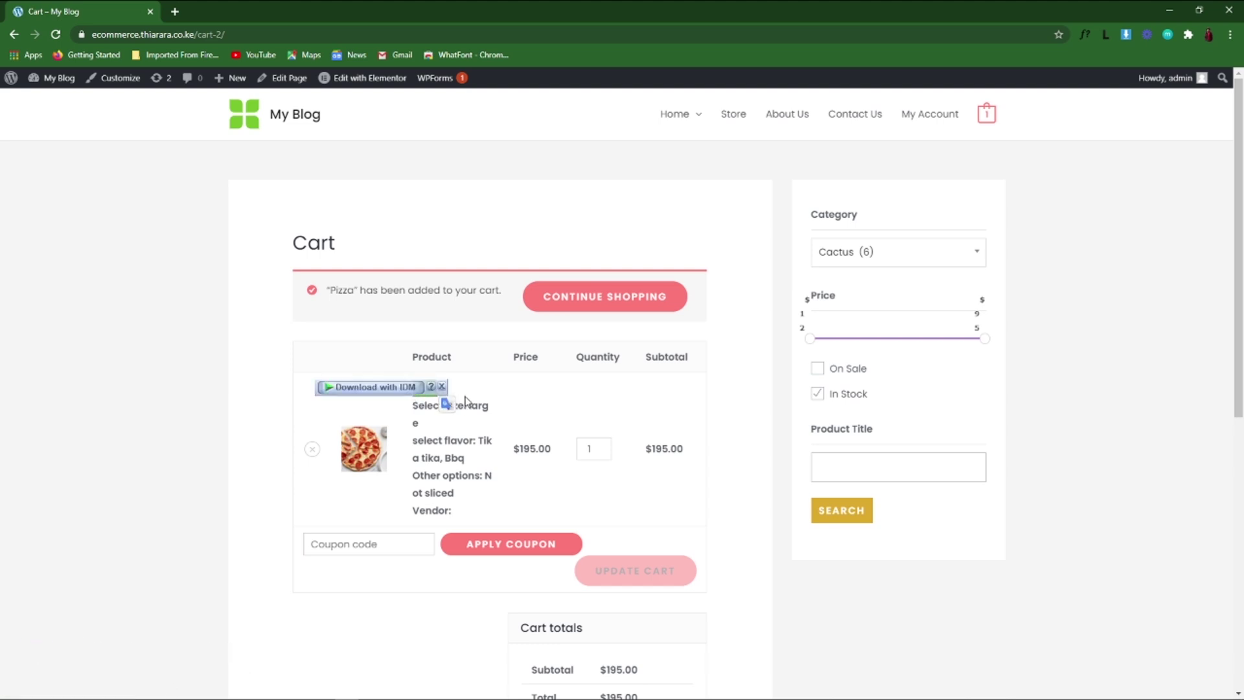
click(481, 422)
drag(414, 405, 473, 417)
click(465, 424)
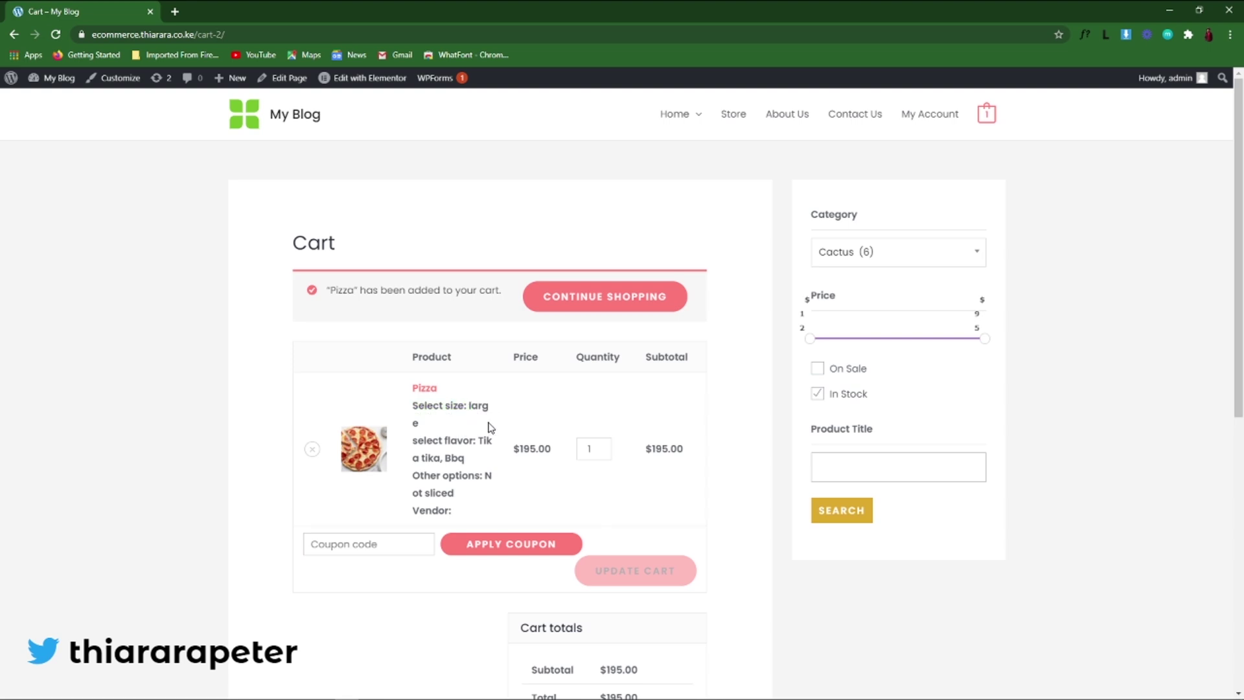
drag(417, 441, 475, 442)
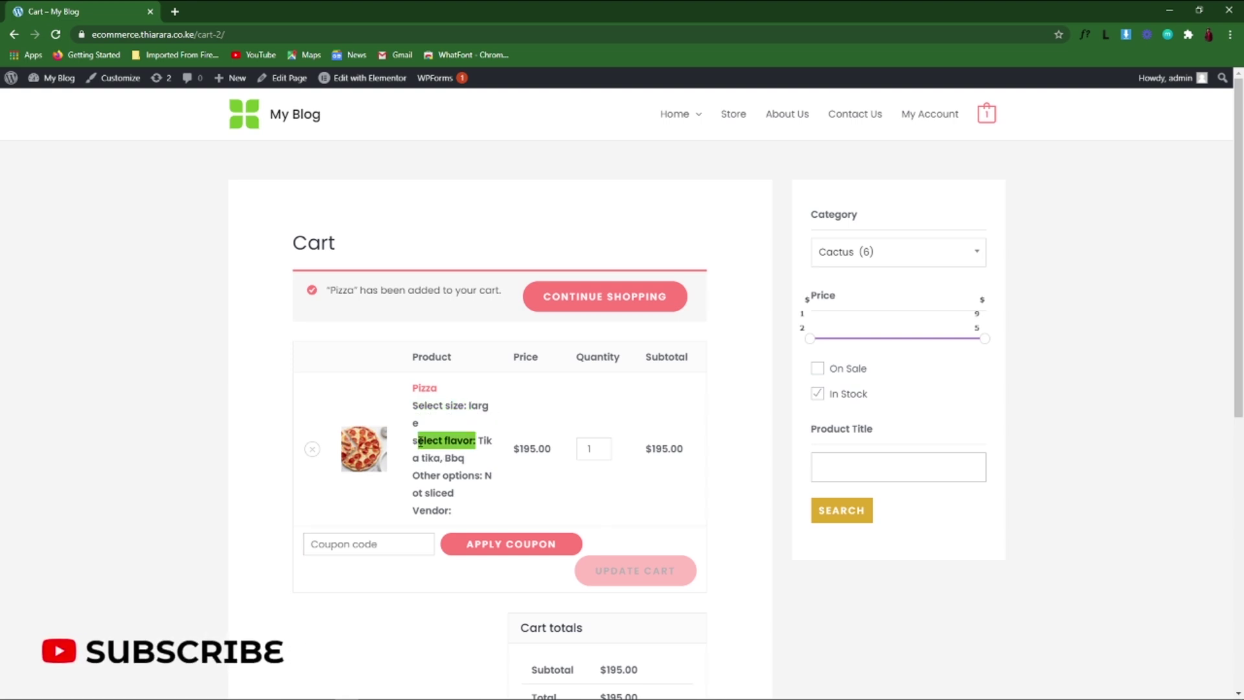
click(486, 445)
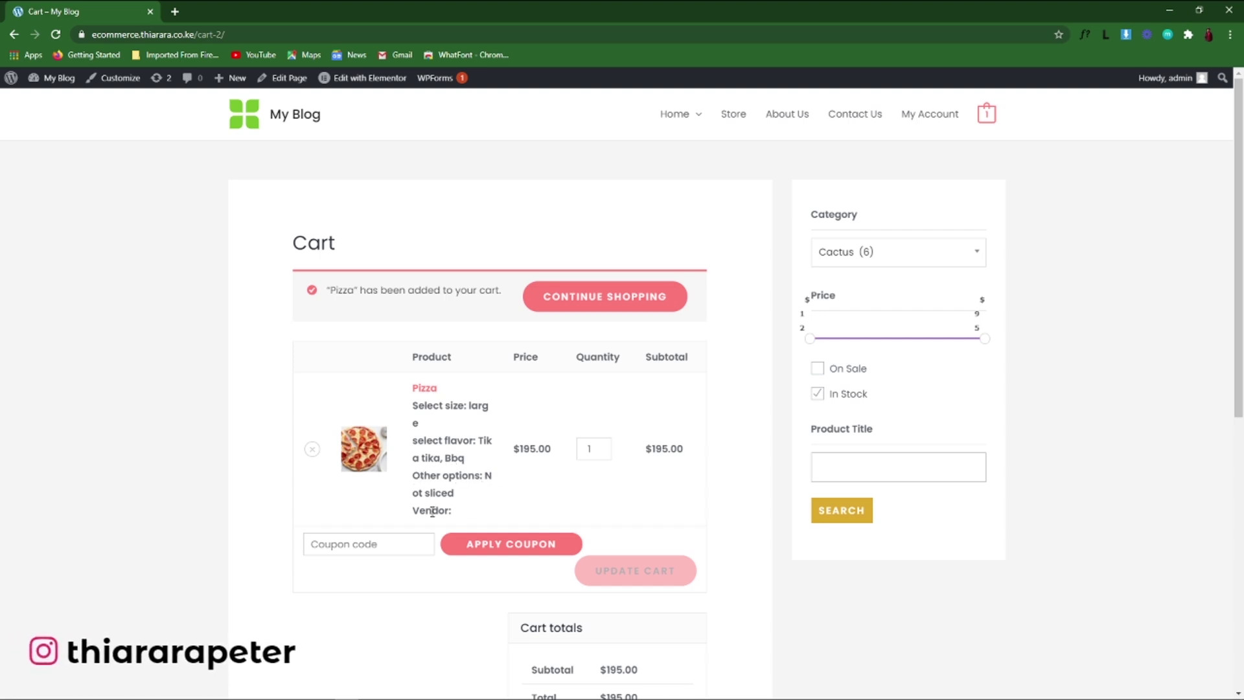
scroll(519, 483, down, 5)
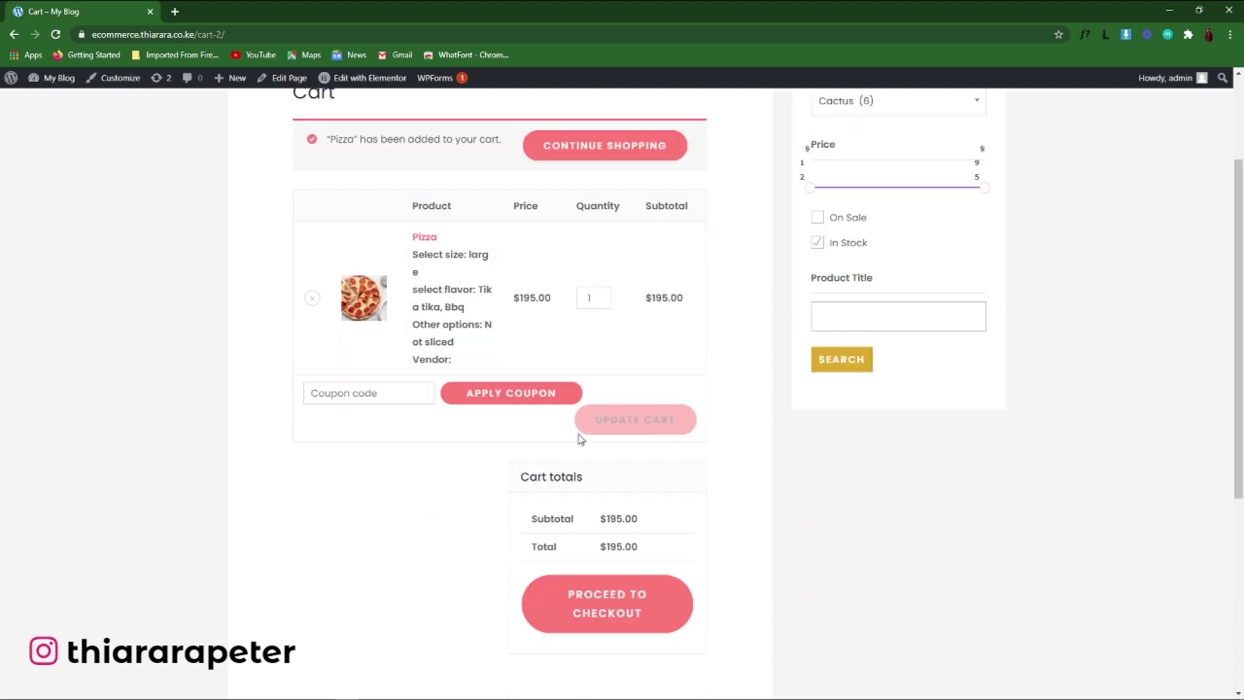
click(619, 468)
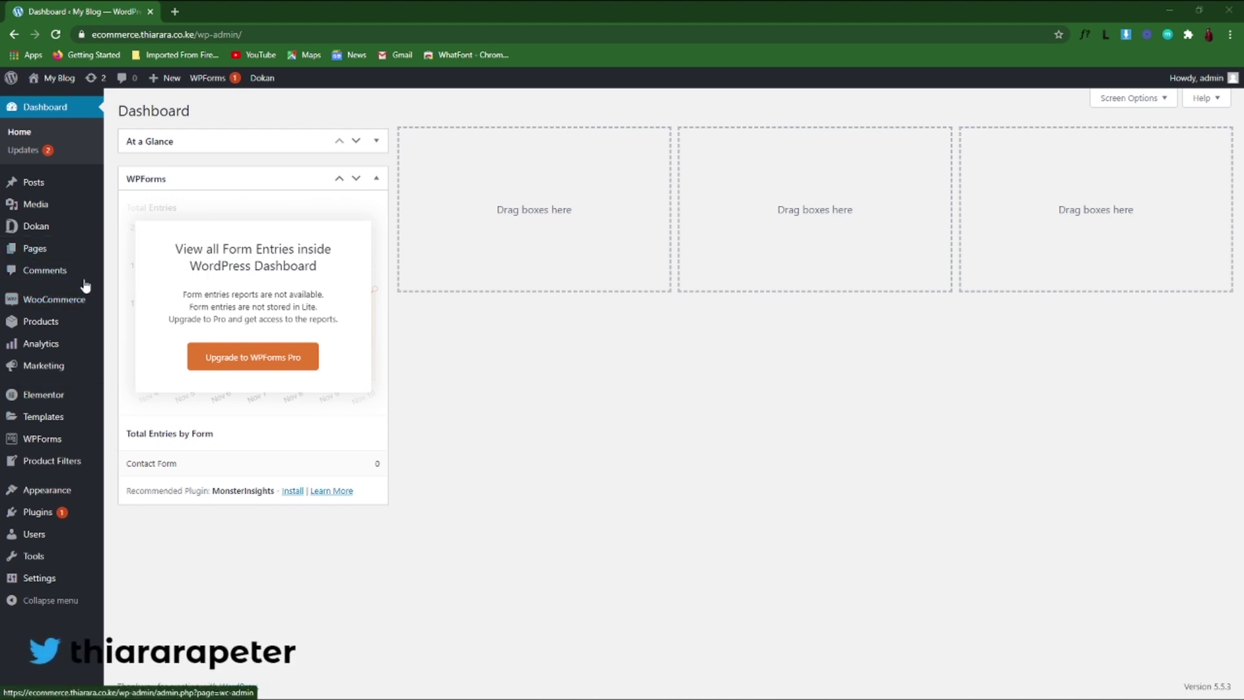
Search the WordPress plugin directory for "product option" from the admin's page for adding new plugins
mouse_move(59, 519)
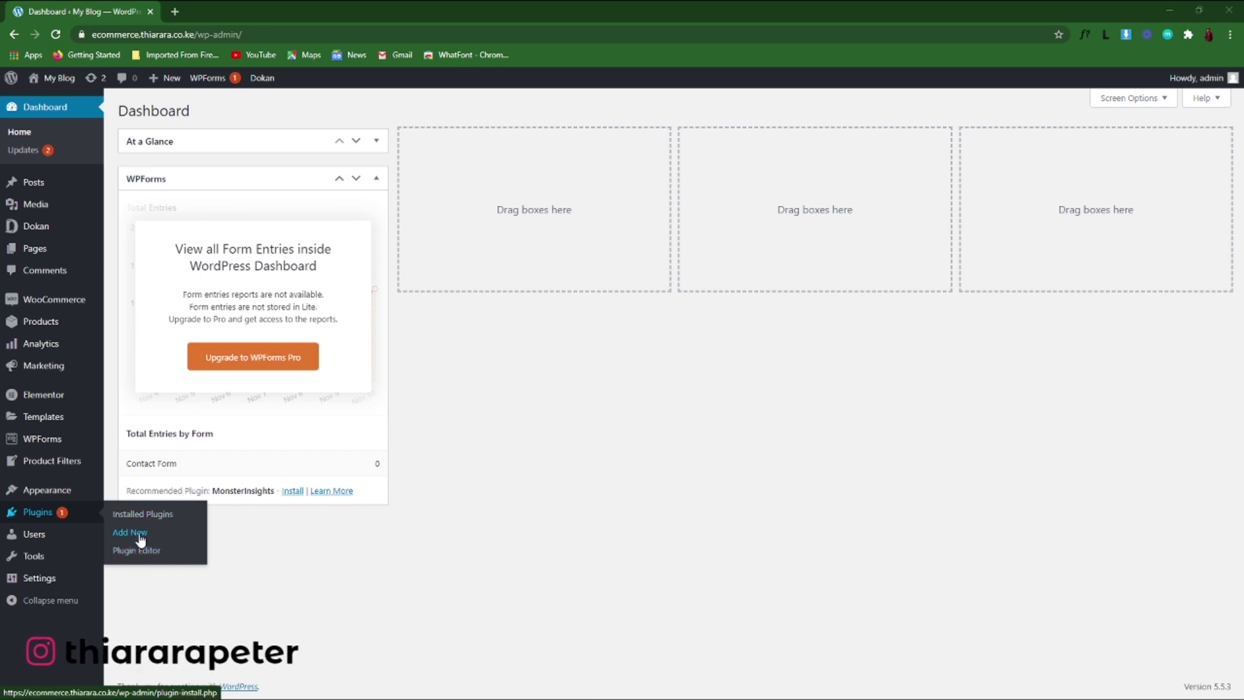
click(140, 538)
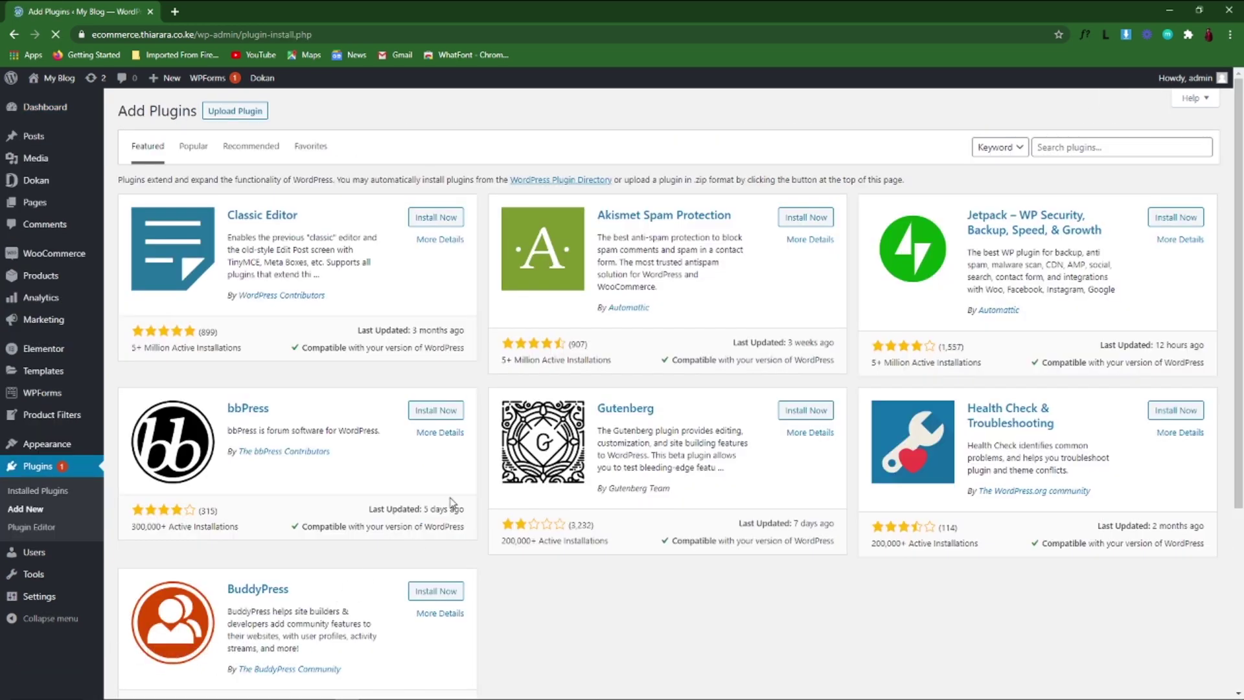
click(1046, 152)
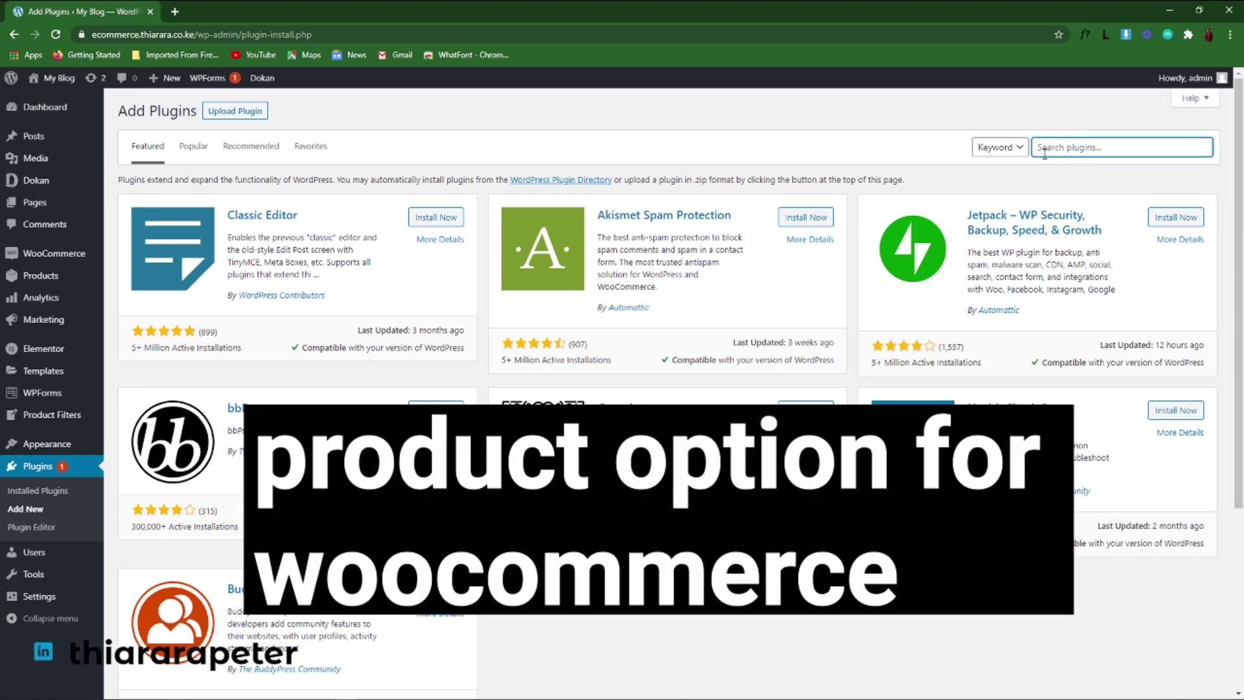
text(produ)
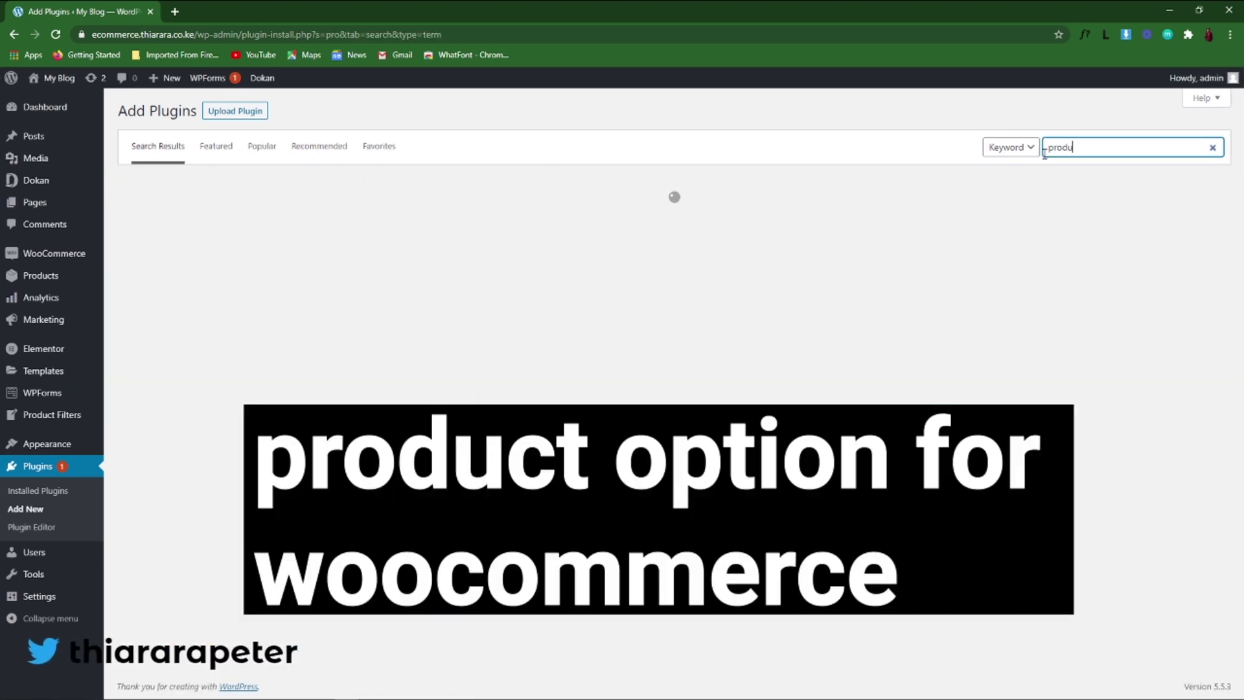
text(ct option)
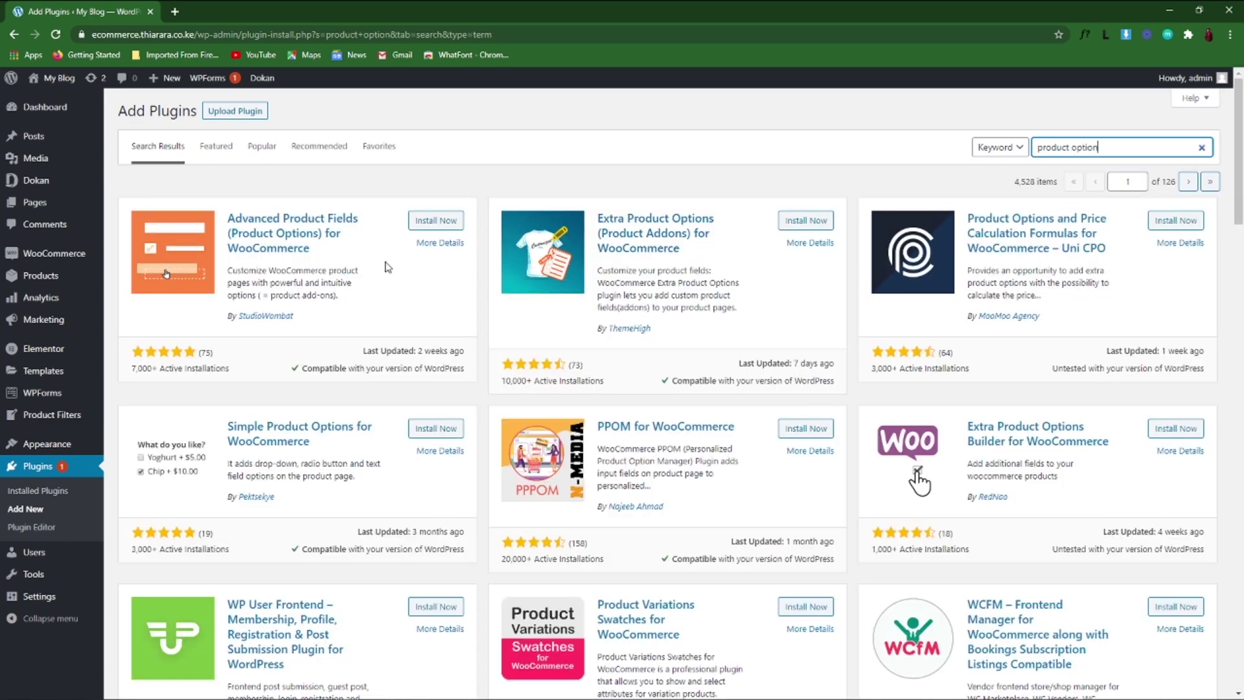
Examine the search results and the Simple Product Options for WooCommerce entry's name, author, rating and active installations
scroll(388, 267, down, 2)
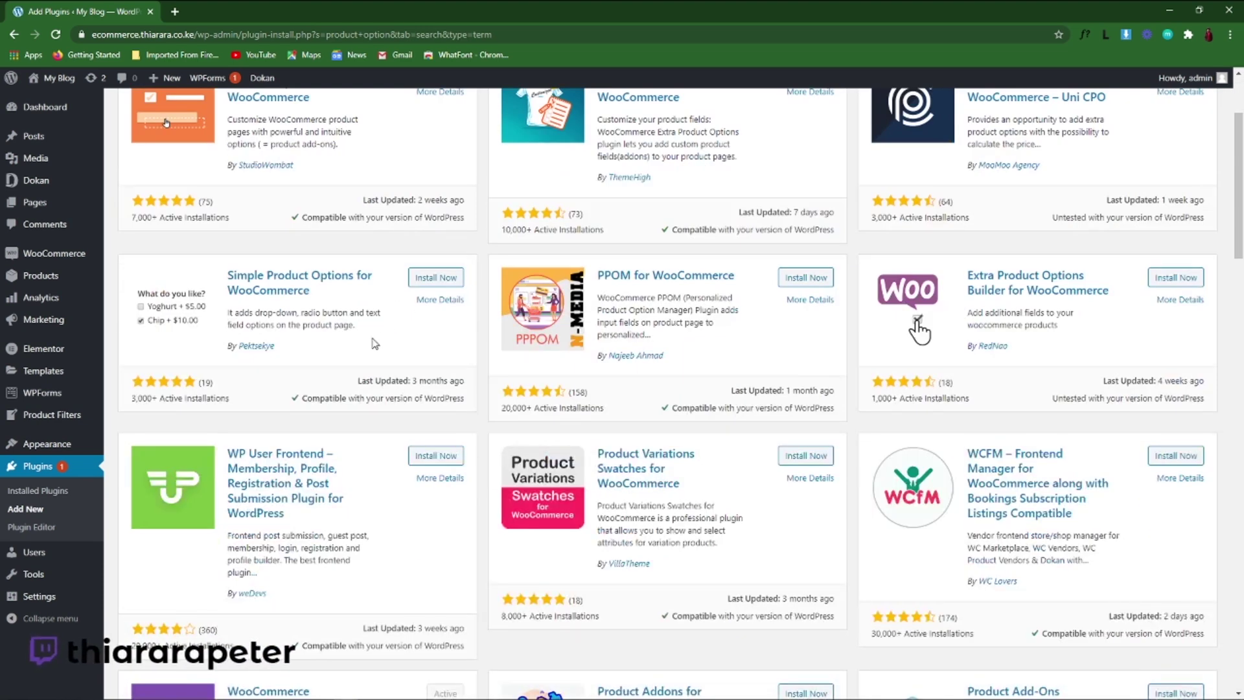
scroll(297, 337, up, 3)
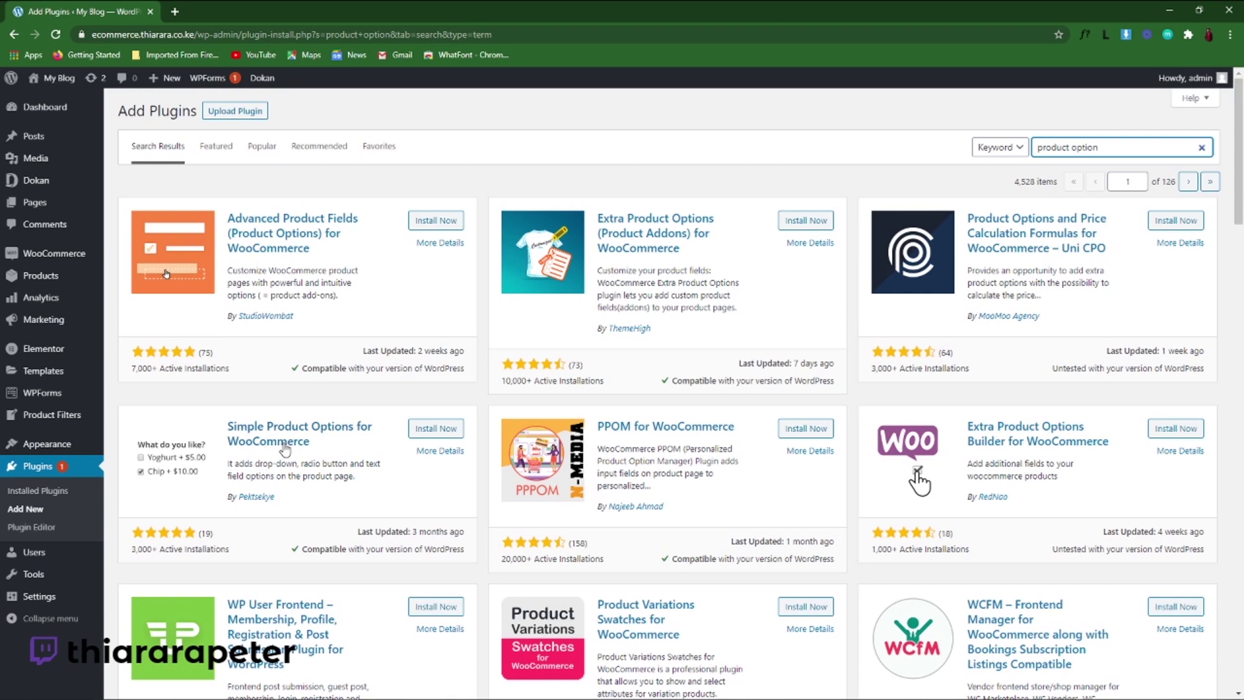
drag(227, 426, 346, 442)
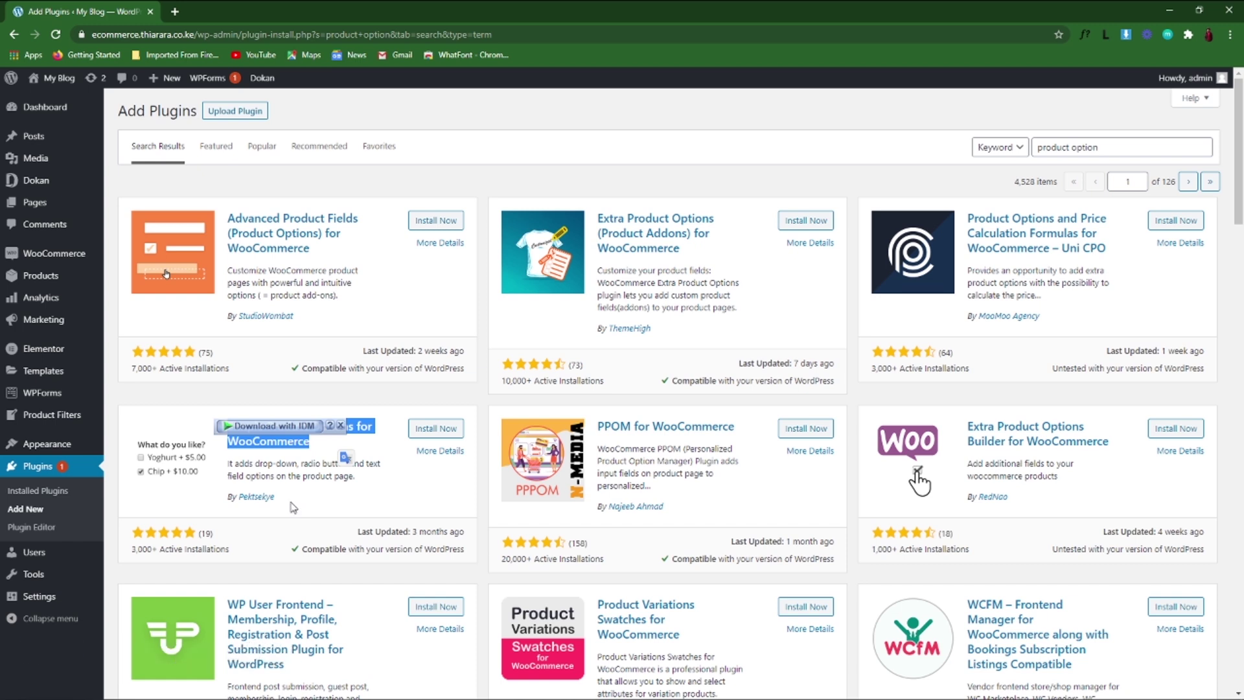
drag(293, 506, 244, 509)
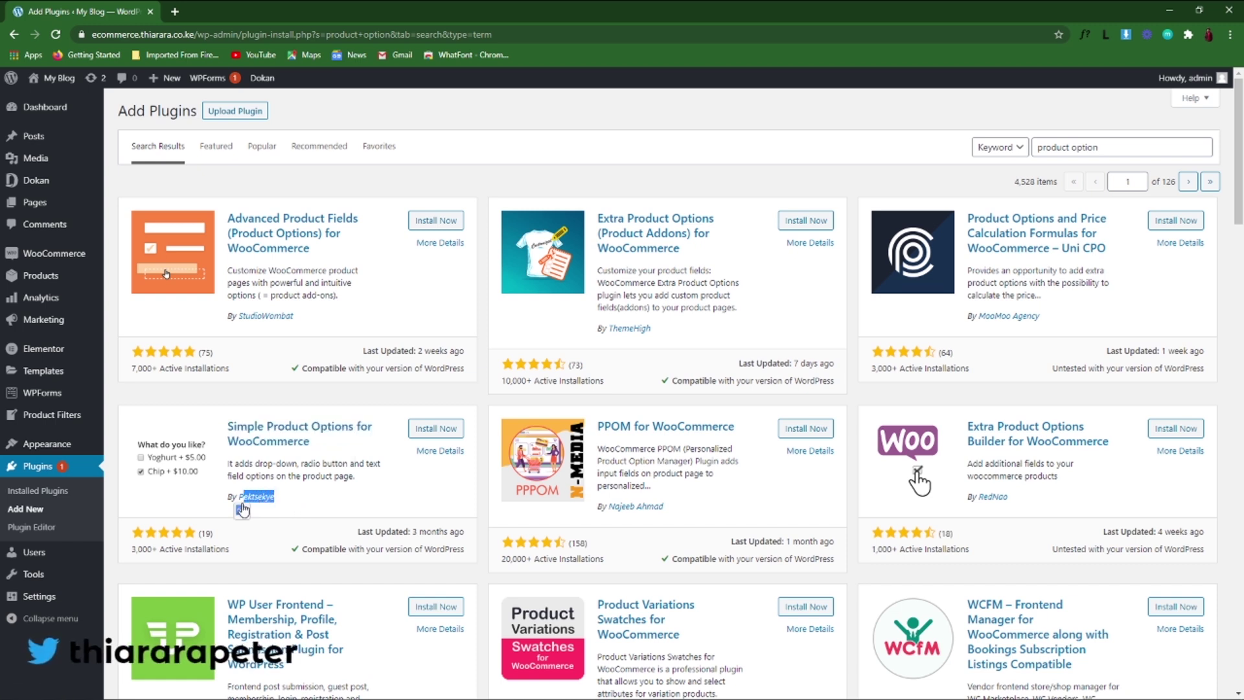
click(299, 503)
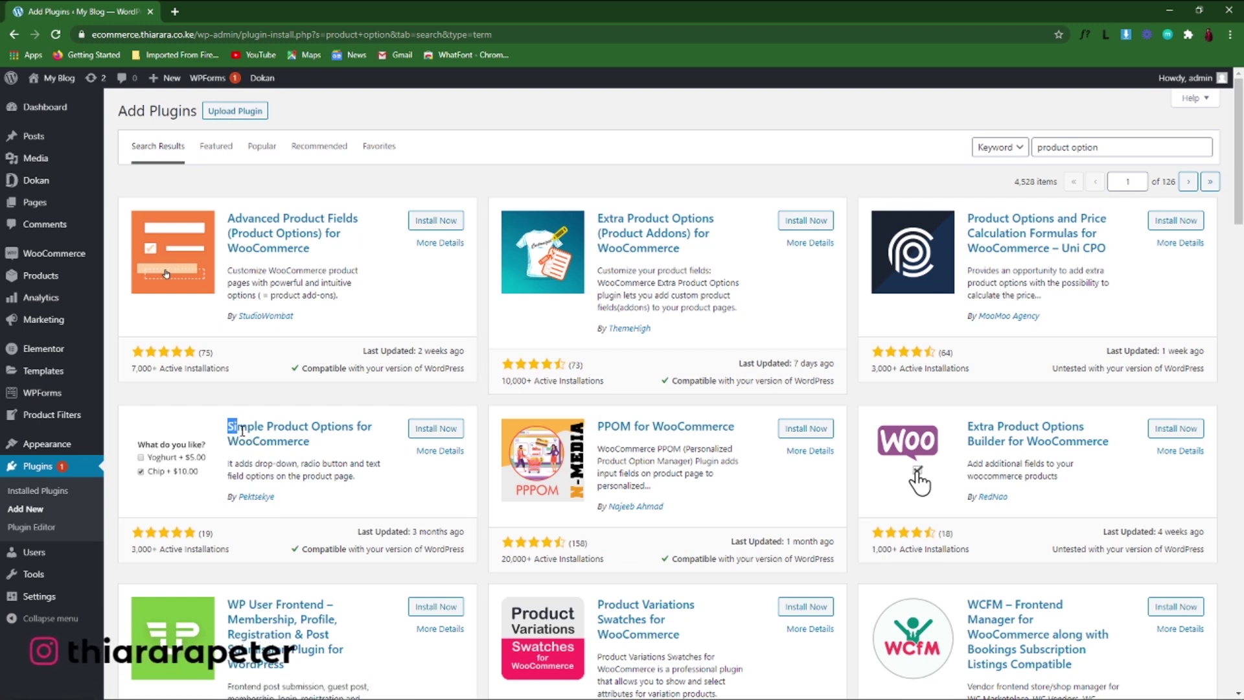
drag(227, 426, 374, 427)
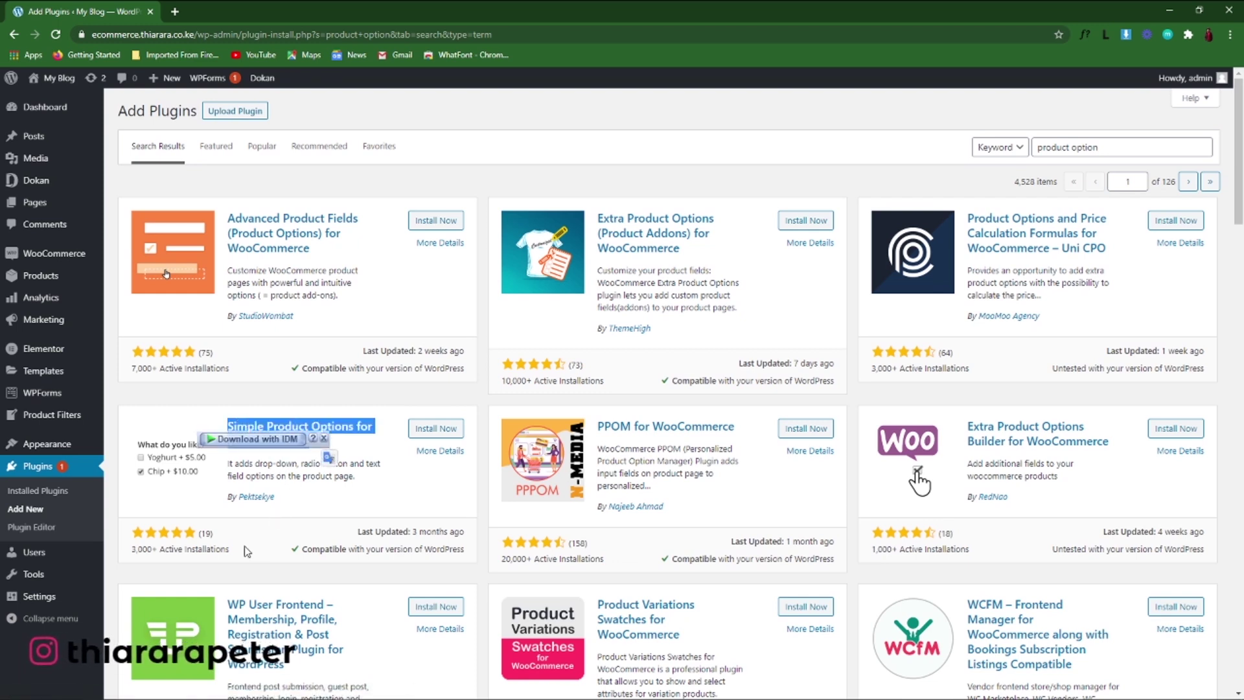
drag(247, 551, 213, 551)
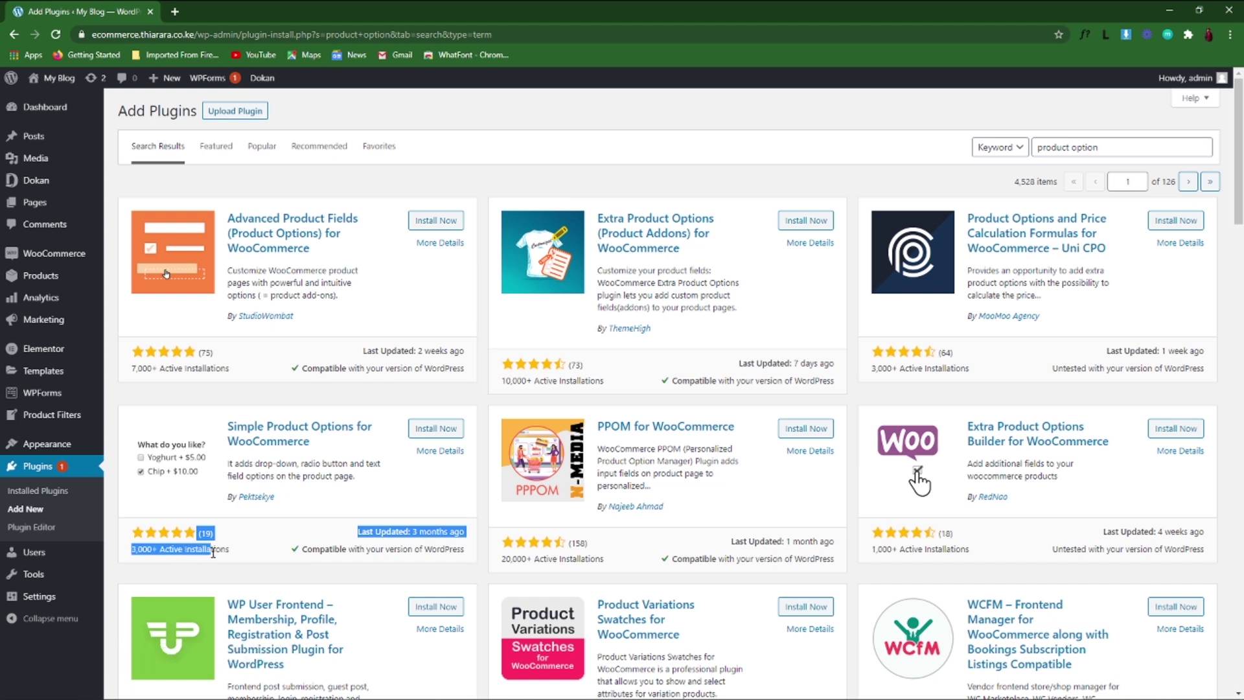
Install and activate the Simple Product Options for WooCommerce plugin
click(217, 553)
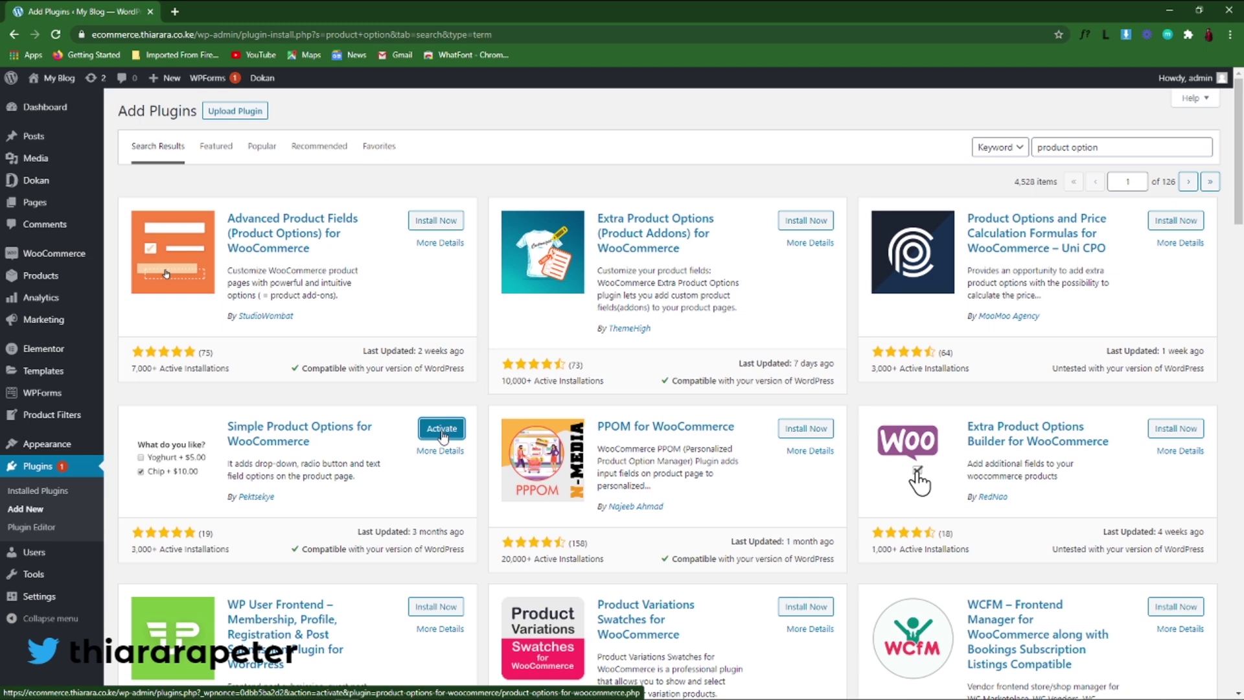
click(443, 431)
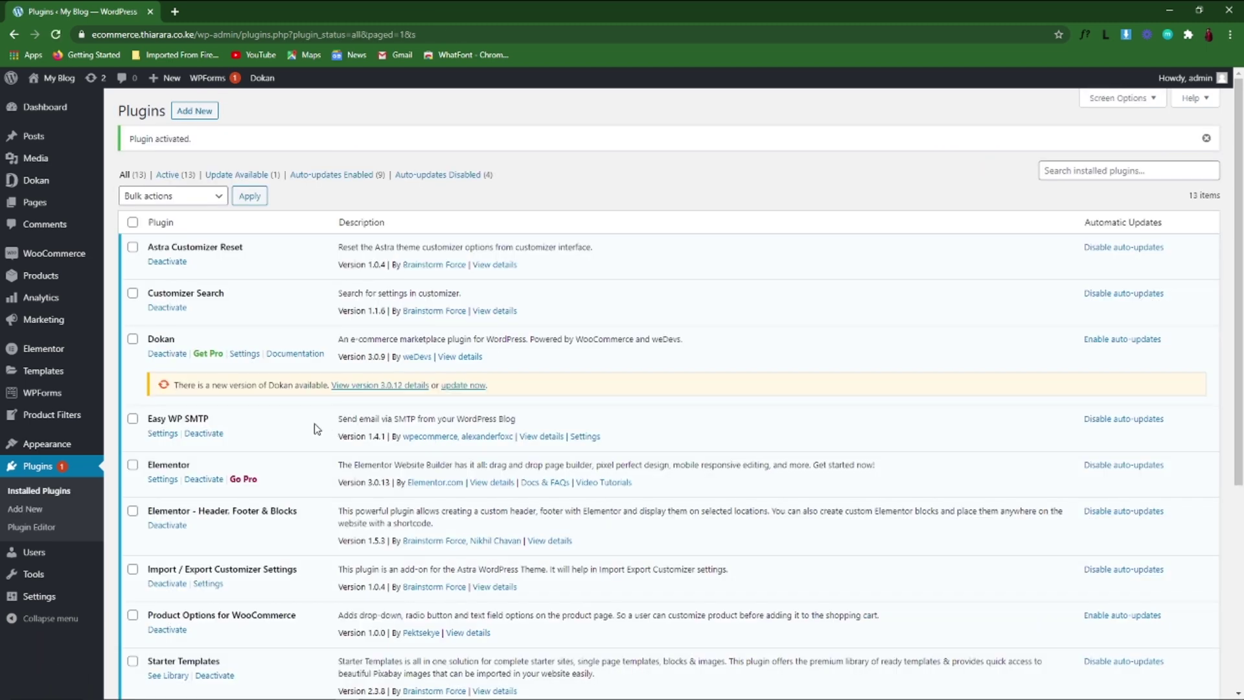
scroll(210, 472, down, 5)
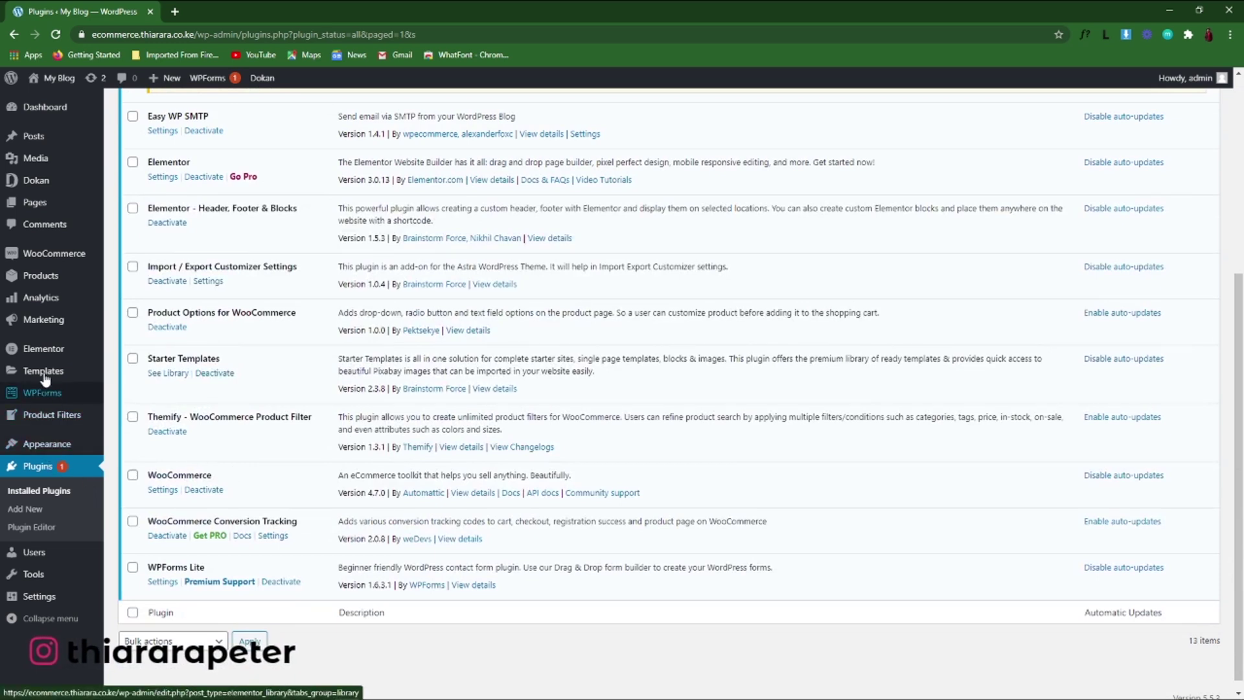
Open the form for adding a new WooCommerce product
mouse_move(46, 307)
mouse_move(45, 283)
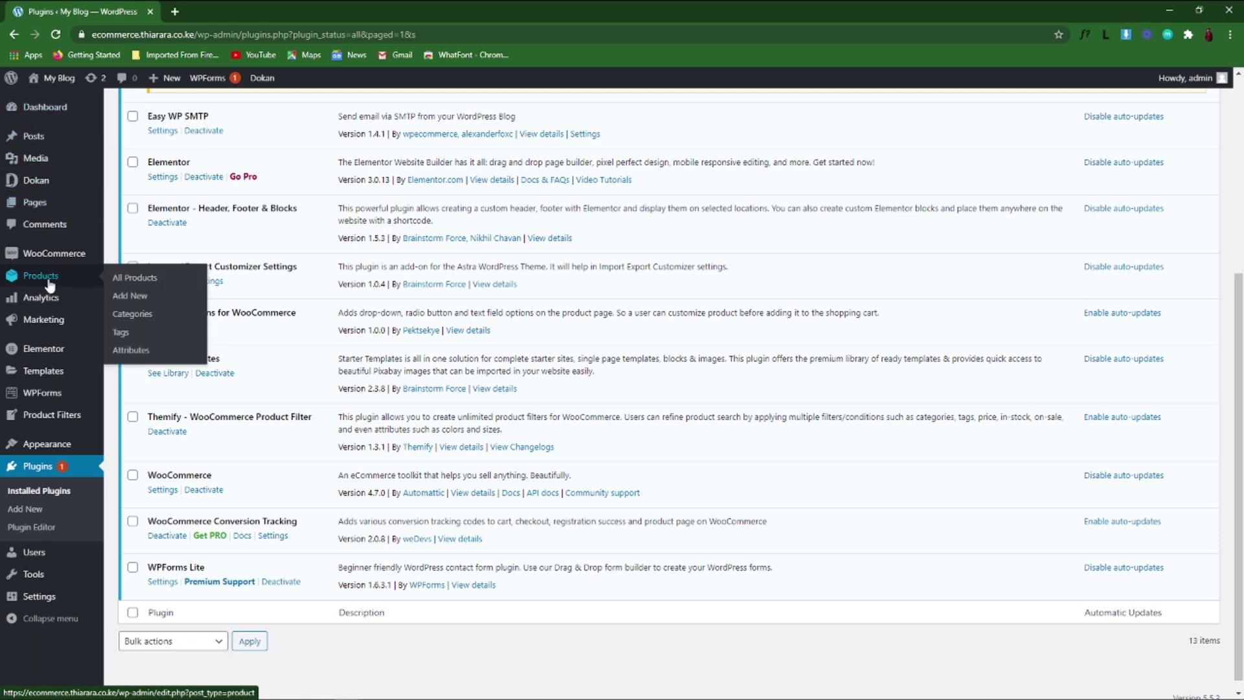
mouse_move(56, 258)
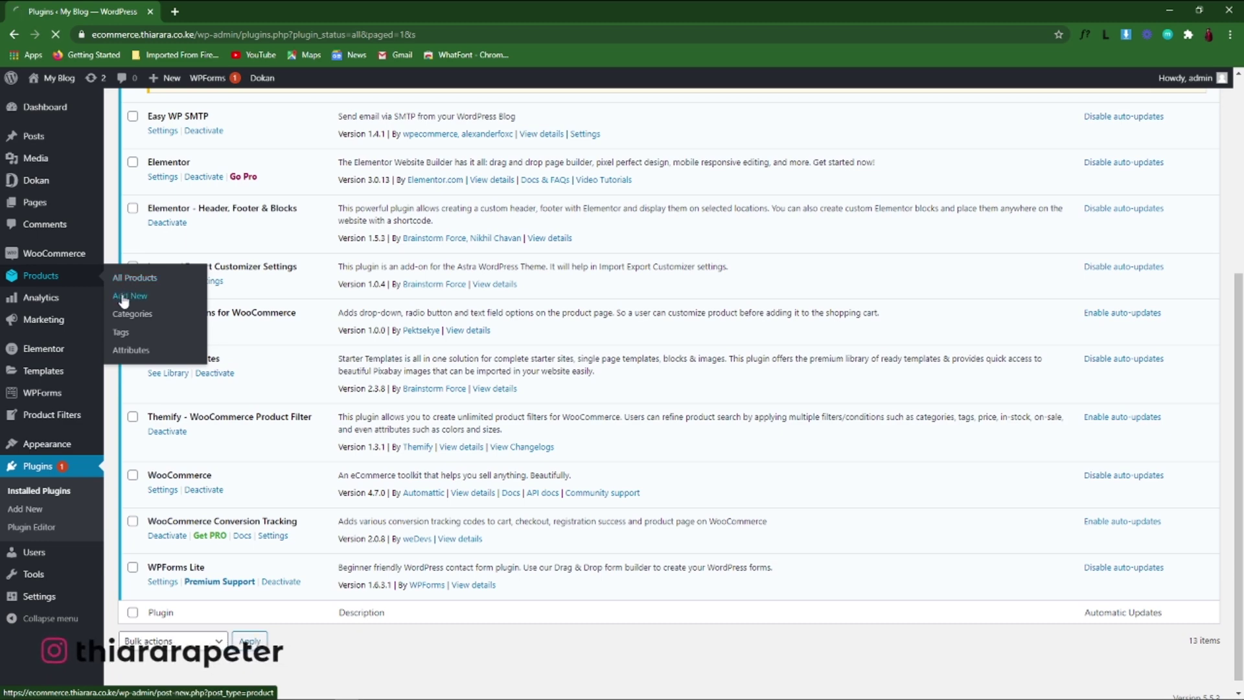
click(123, 299)
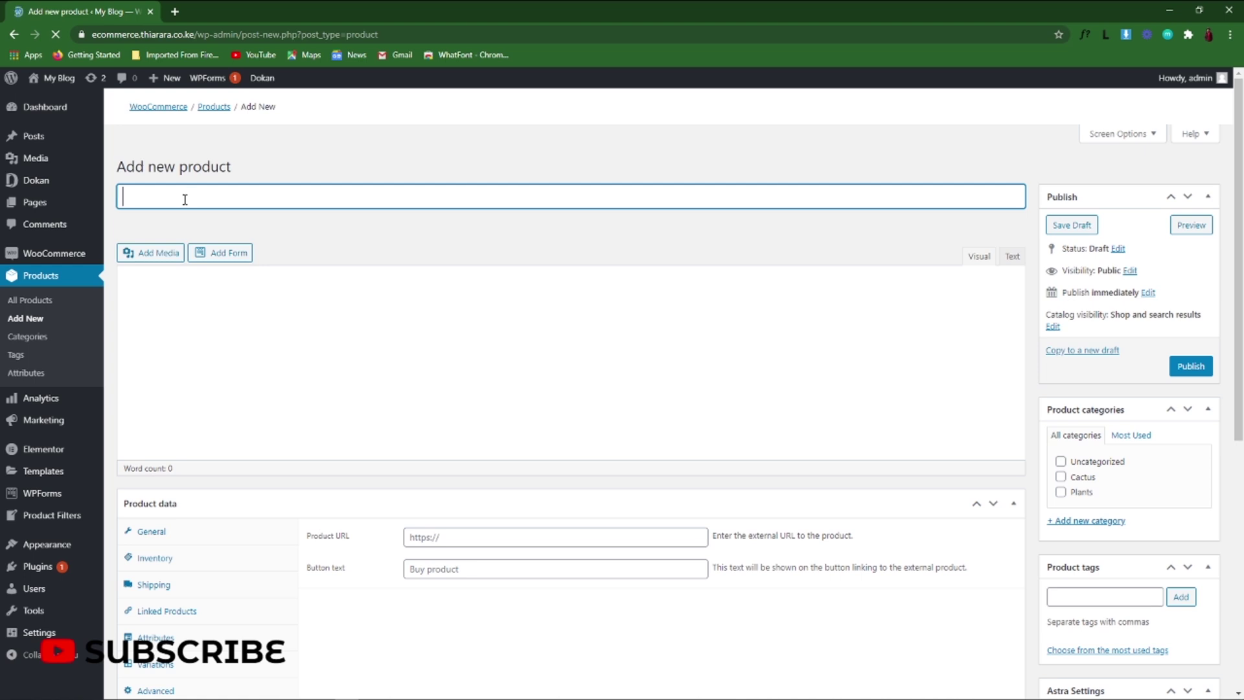
Title the new product "Pizza" and write a short product description ending with "quality pizza"
text(Pizza)
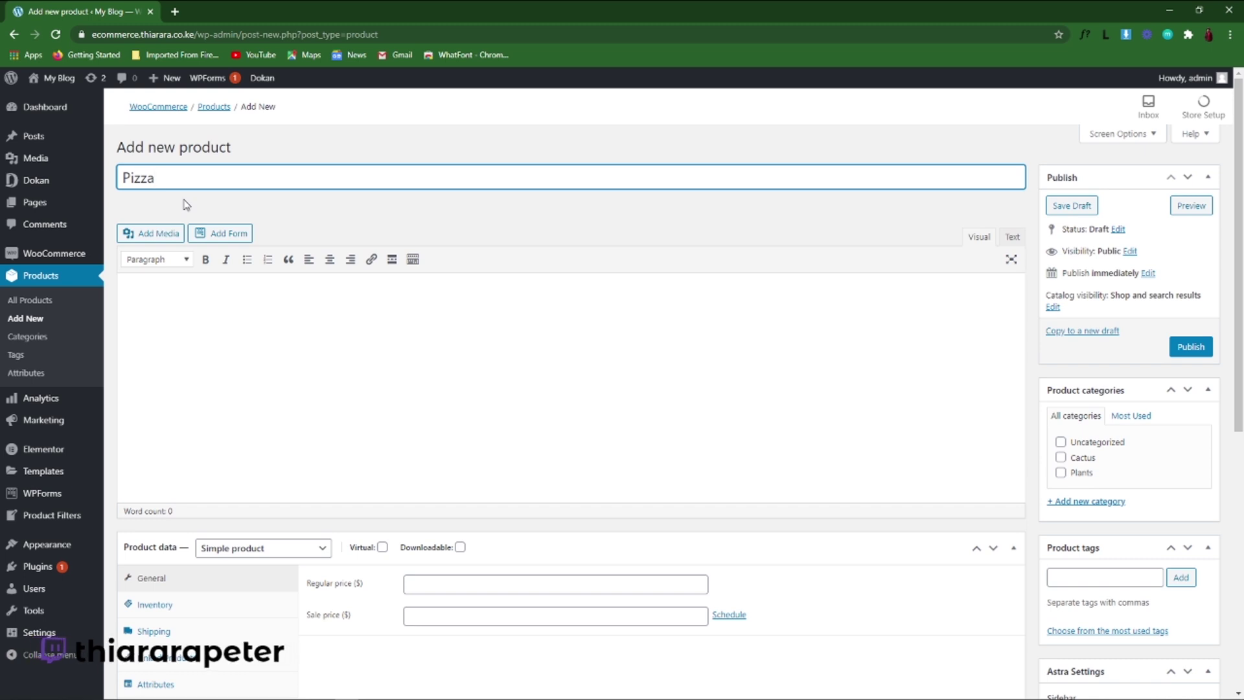
click(165, 320)
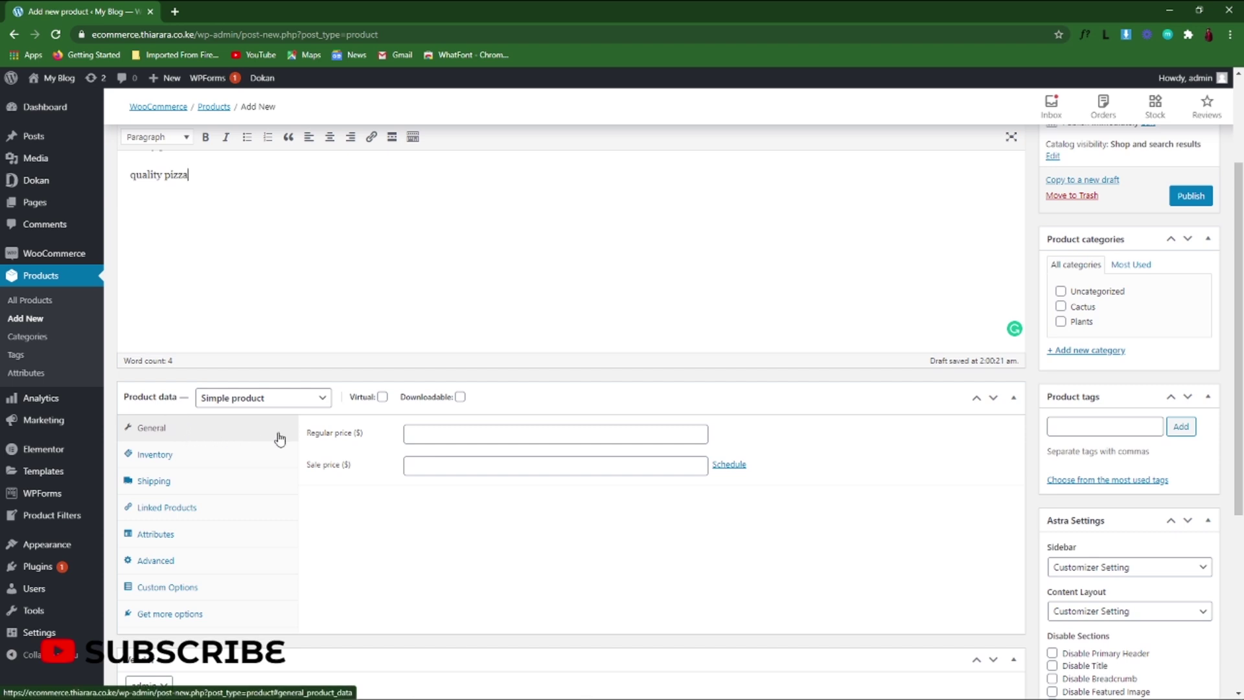
Set the product's regular price to $100 and its sale price to $95
click(429, 432)
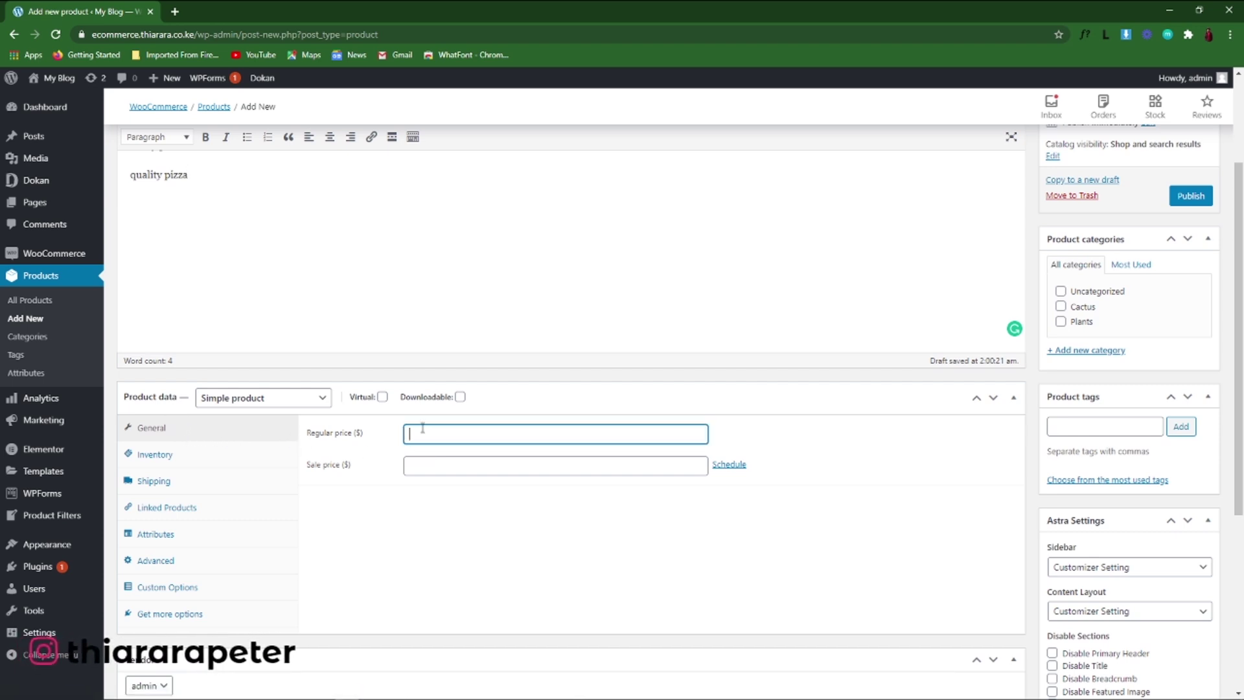
text(10)
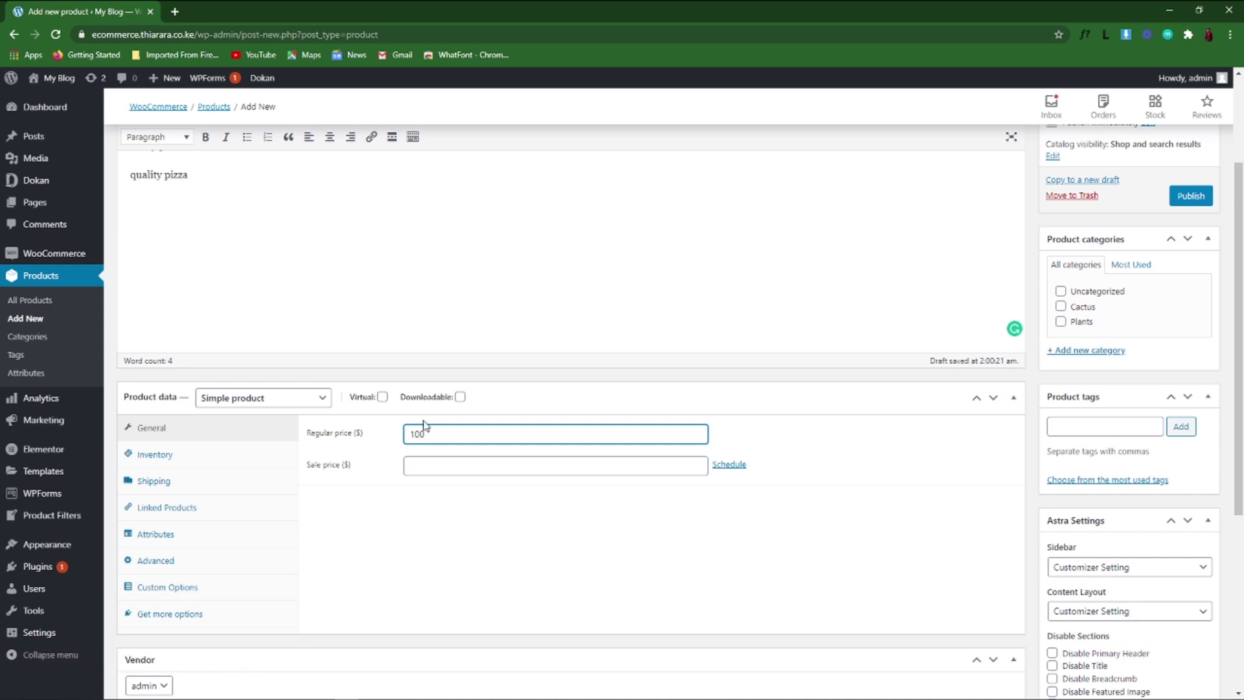
text(0)
click(430, 470)
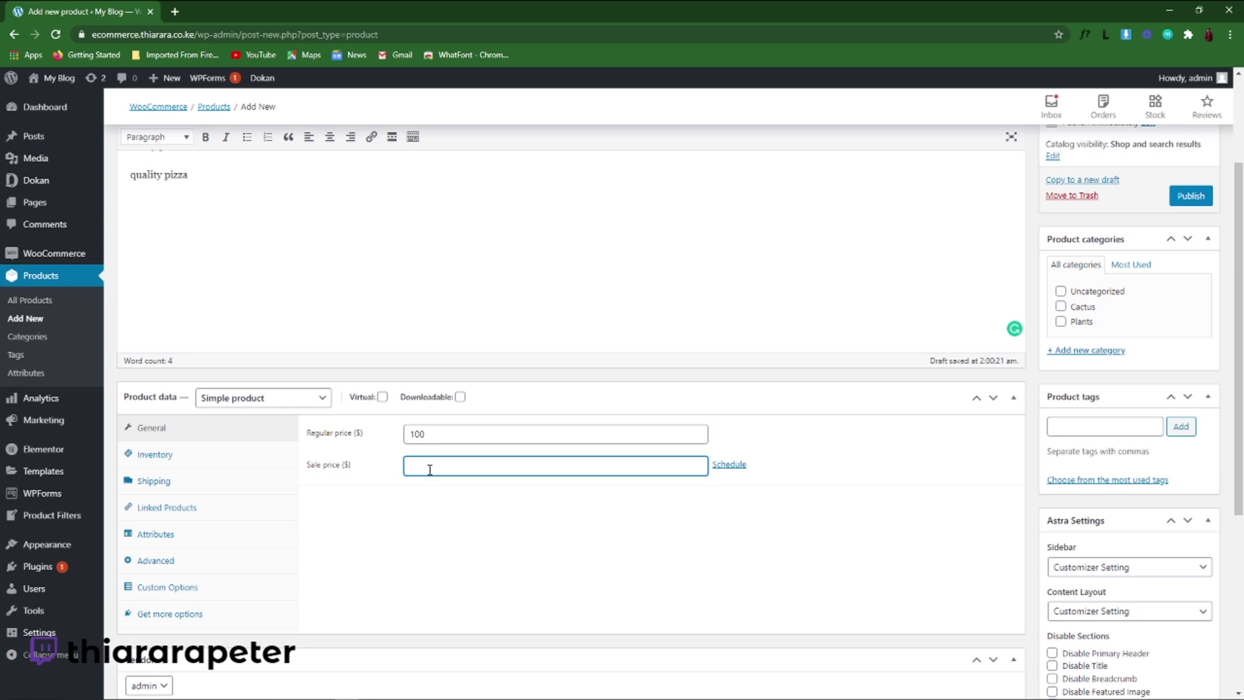
text(95)
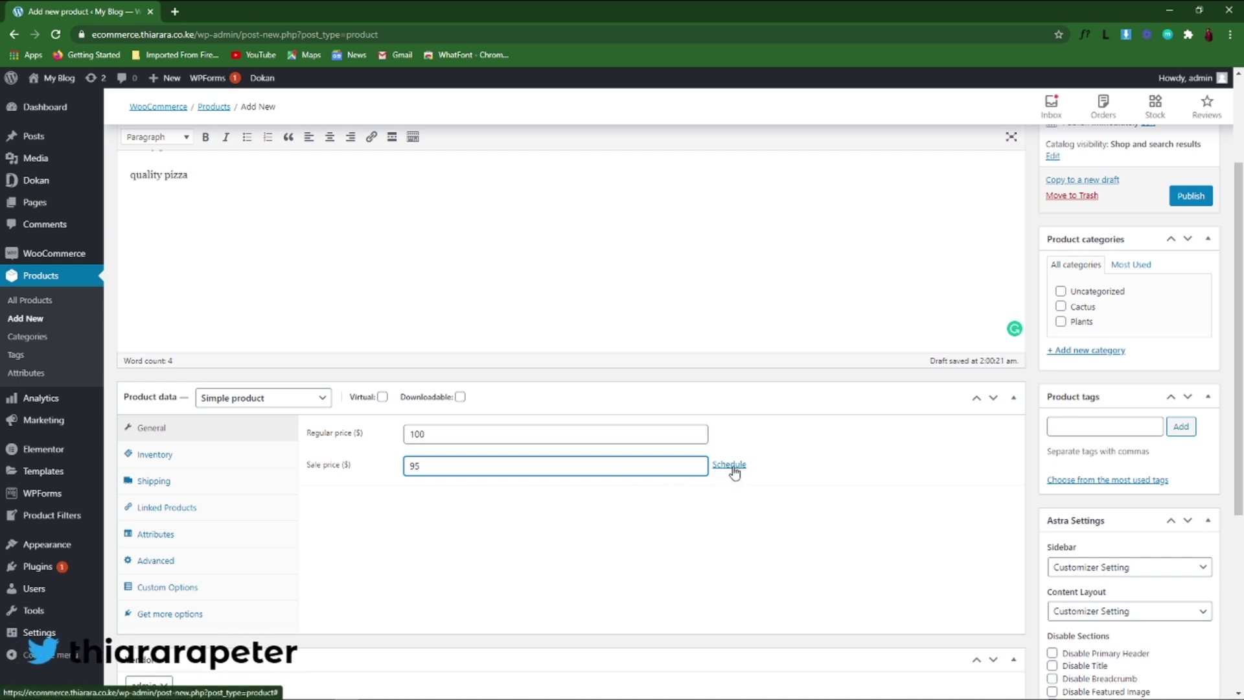
Set the product's SKU to 20 in its inventory data, leaving product-level stock management disabled
click(152, 461)
click(417, 438)
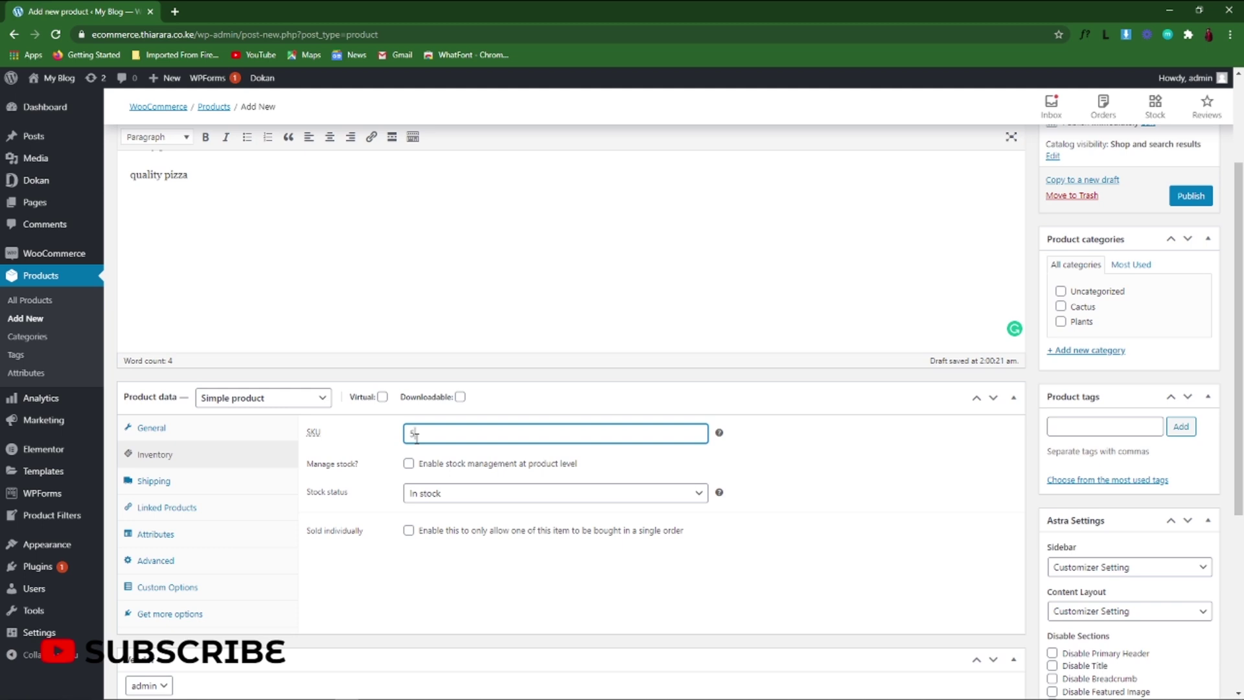
click(409, 464)
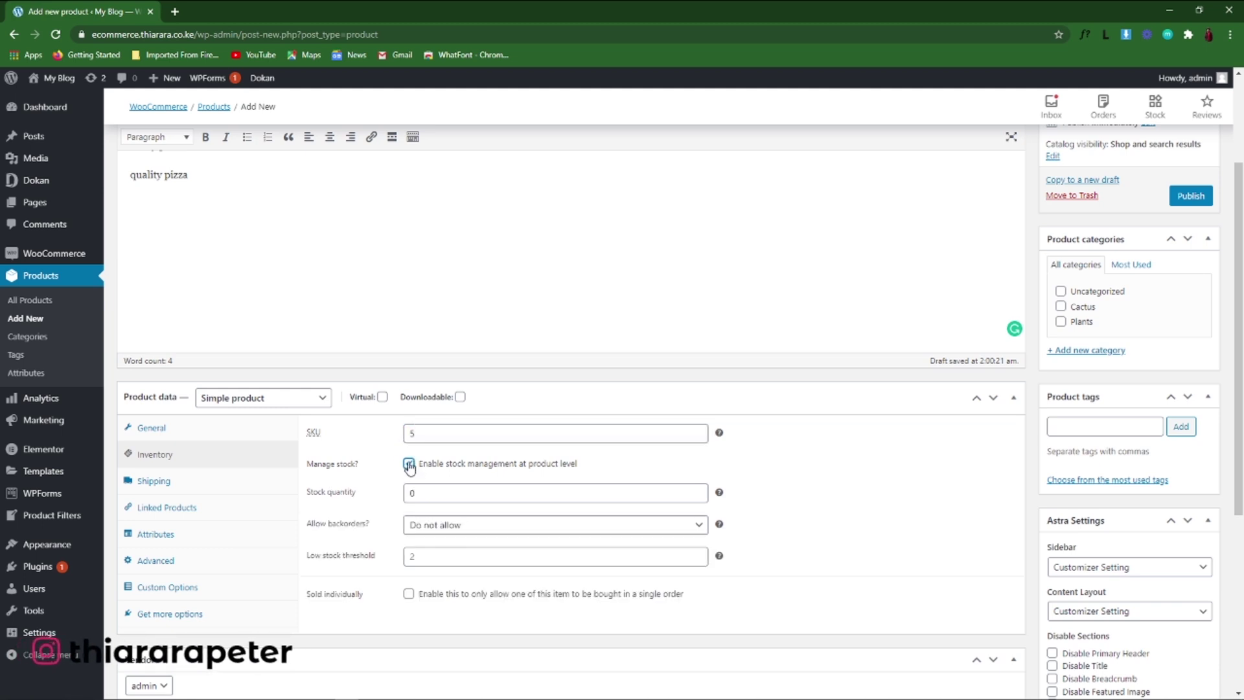
click(409, 464)
click(431, 436)
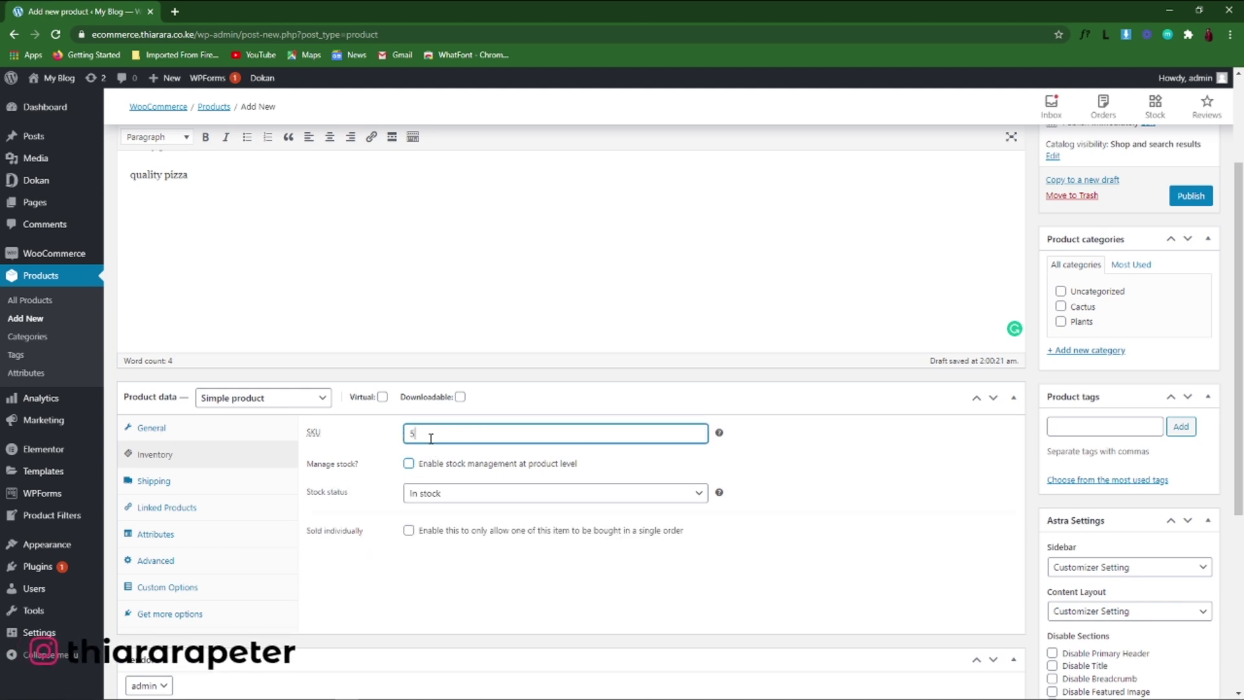
drag(431, 436, 386, 434)
text(1)
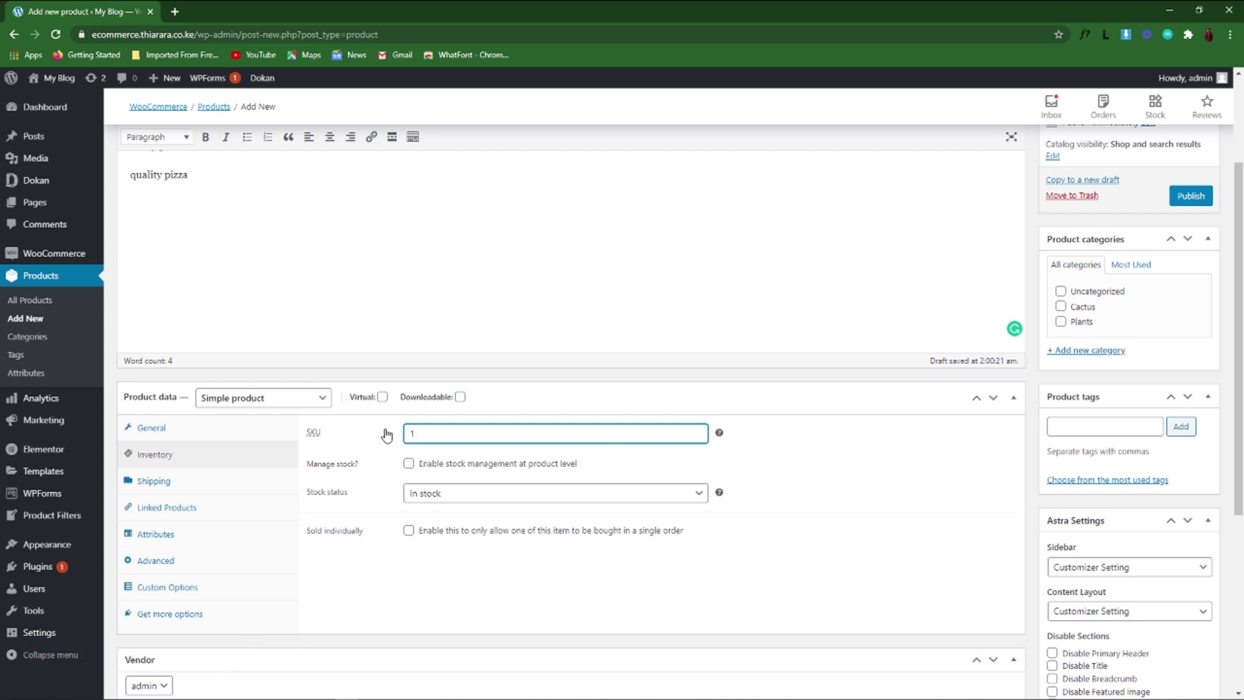
key(BackSpace)
text(0)
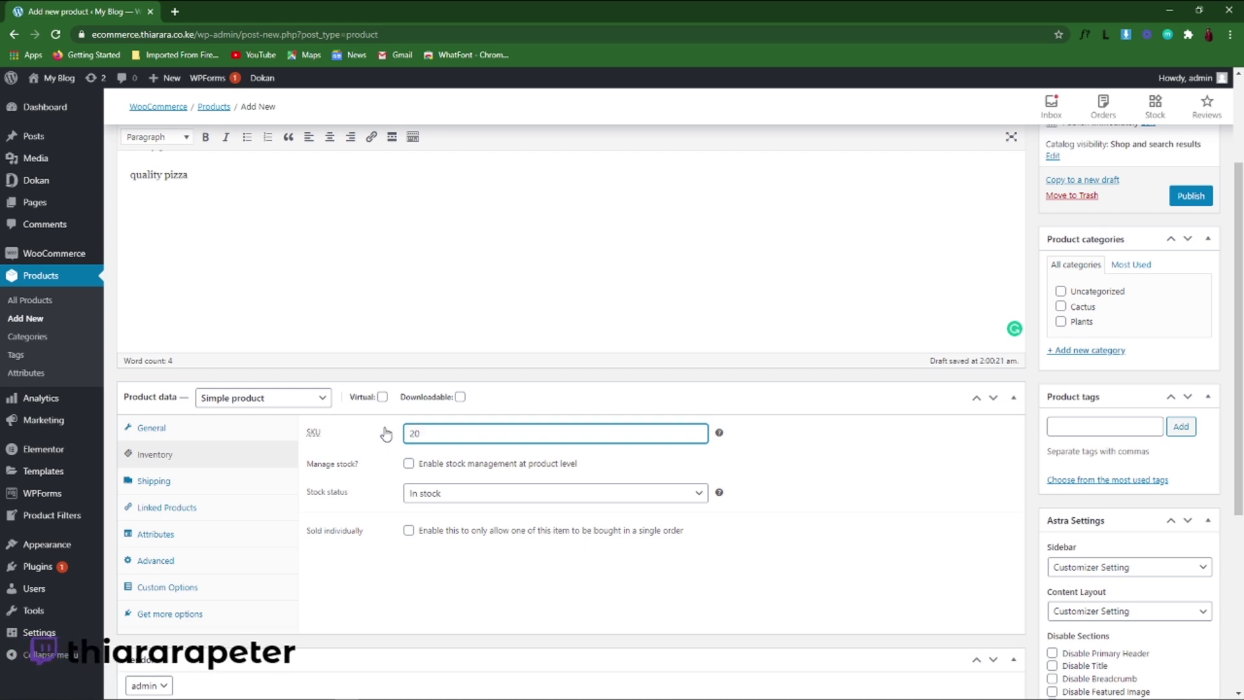
click(185, 490)
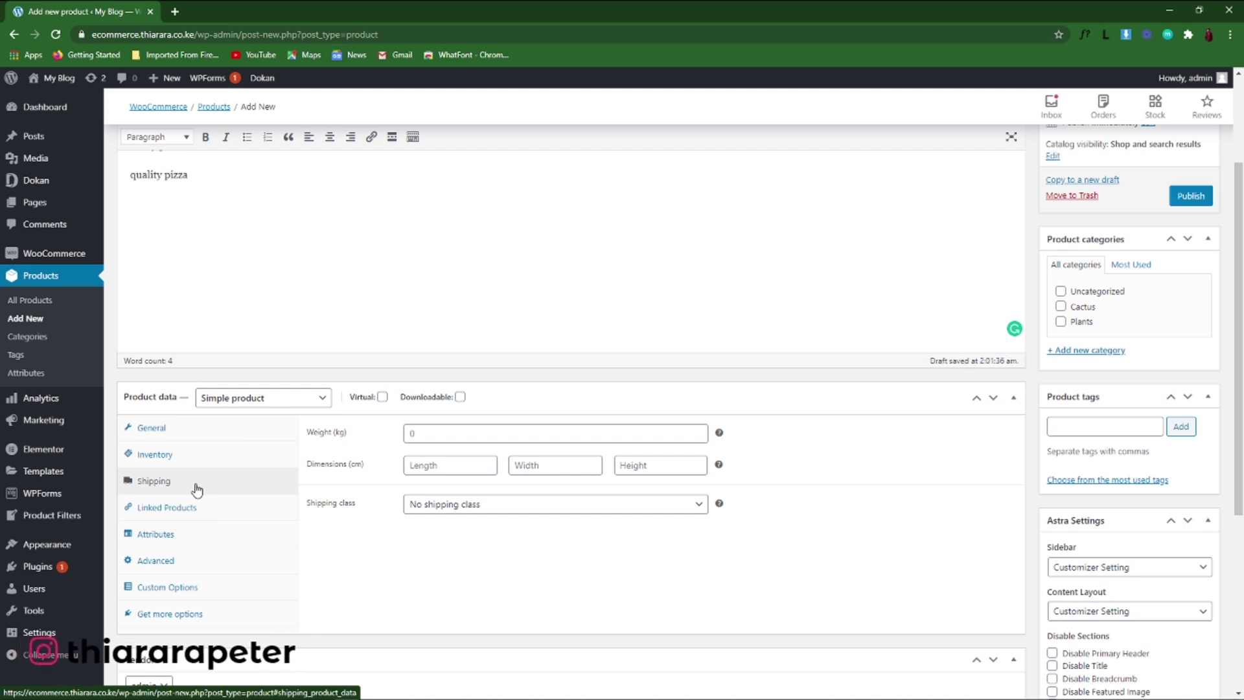
click(181, 513)
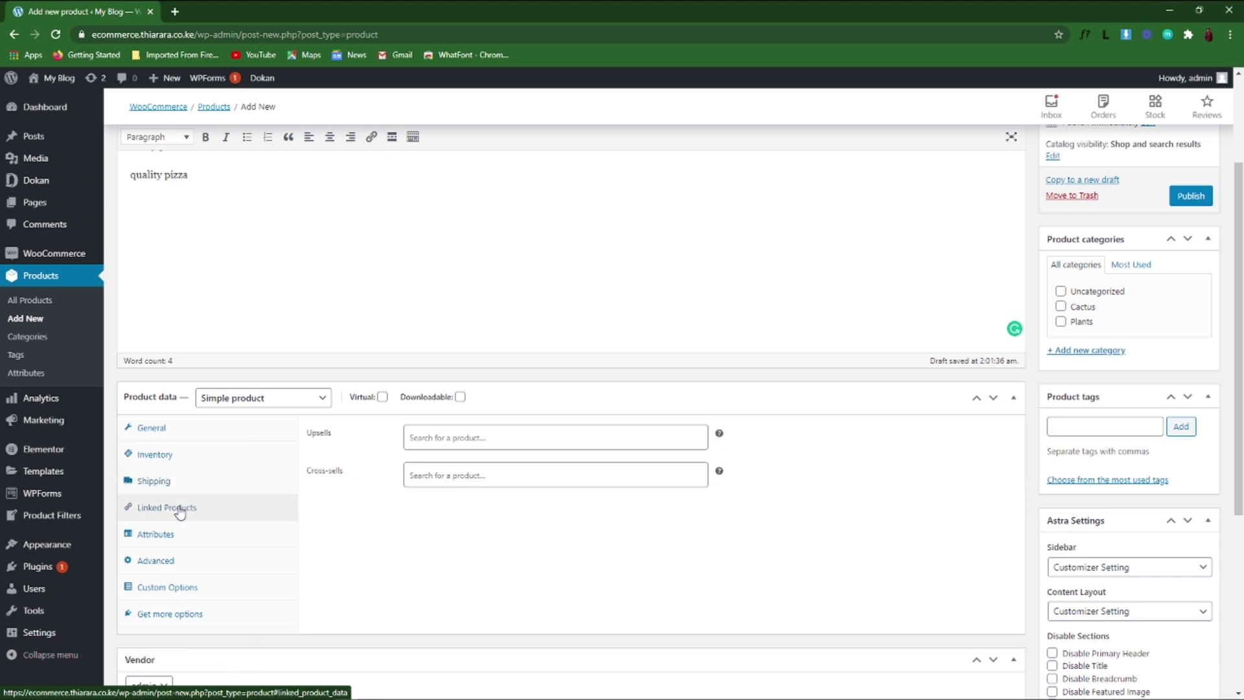
click(459, 446)
click(400, 509)
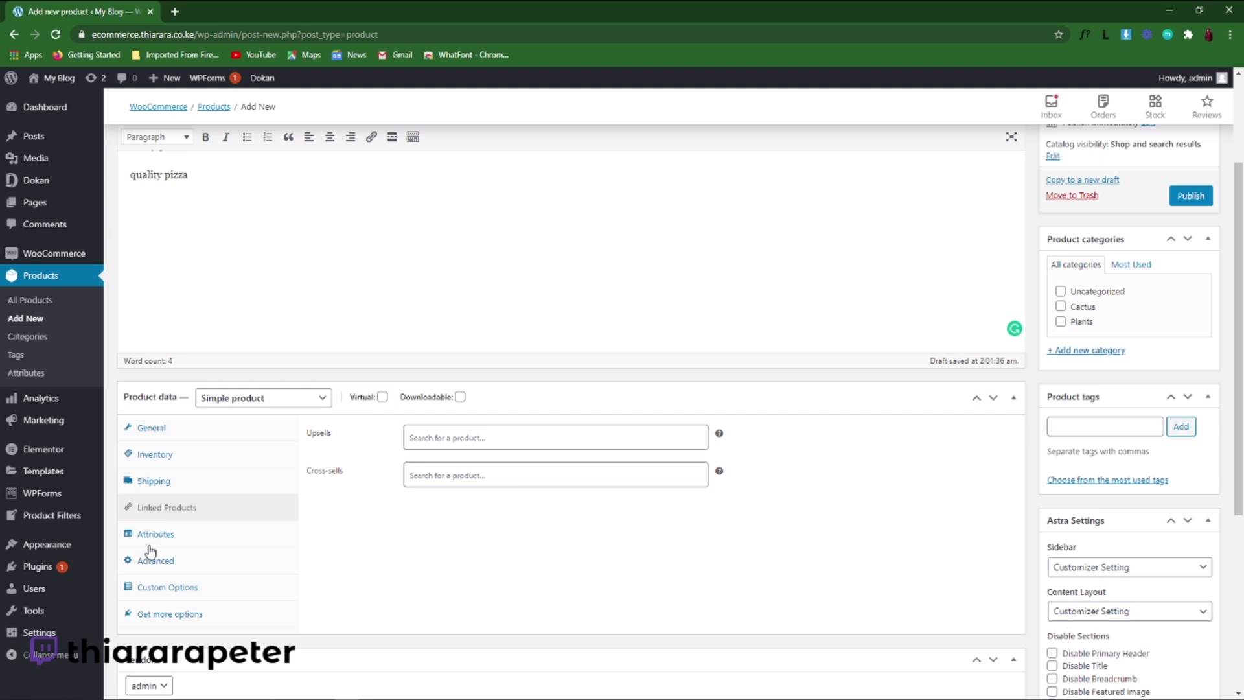
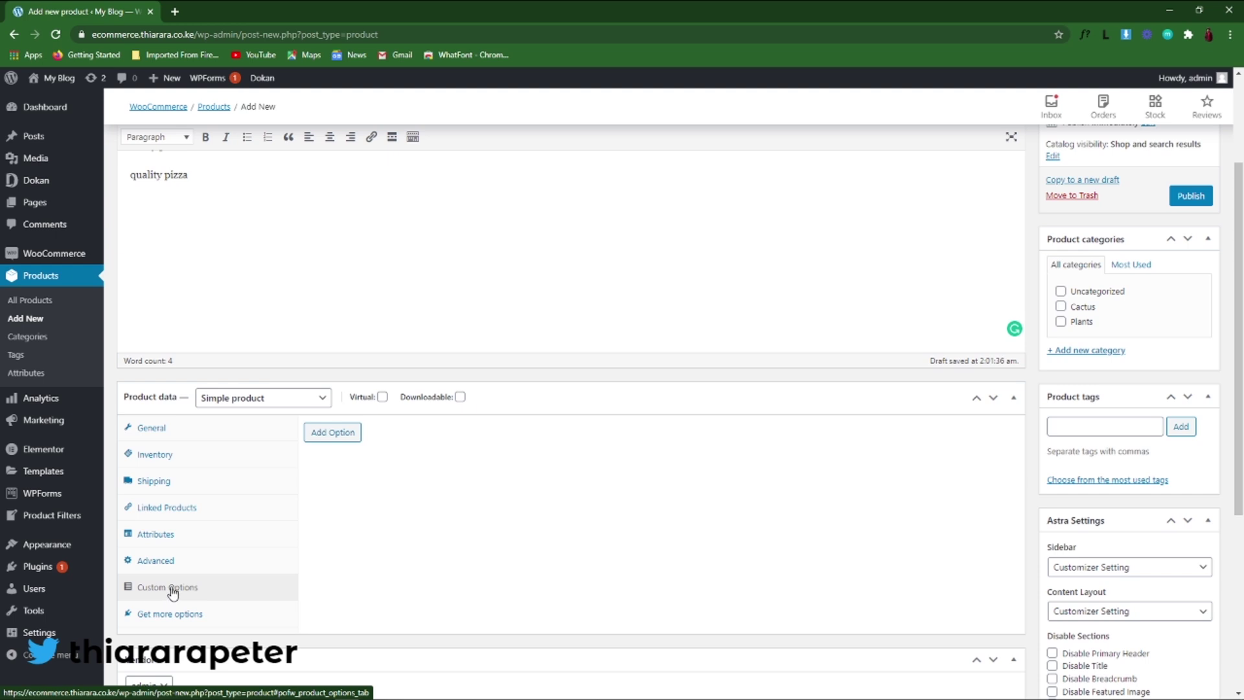
Add a required custom option titled "size" to the product with the Drop-down input type
click(341, 439)
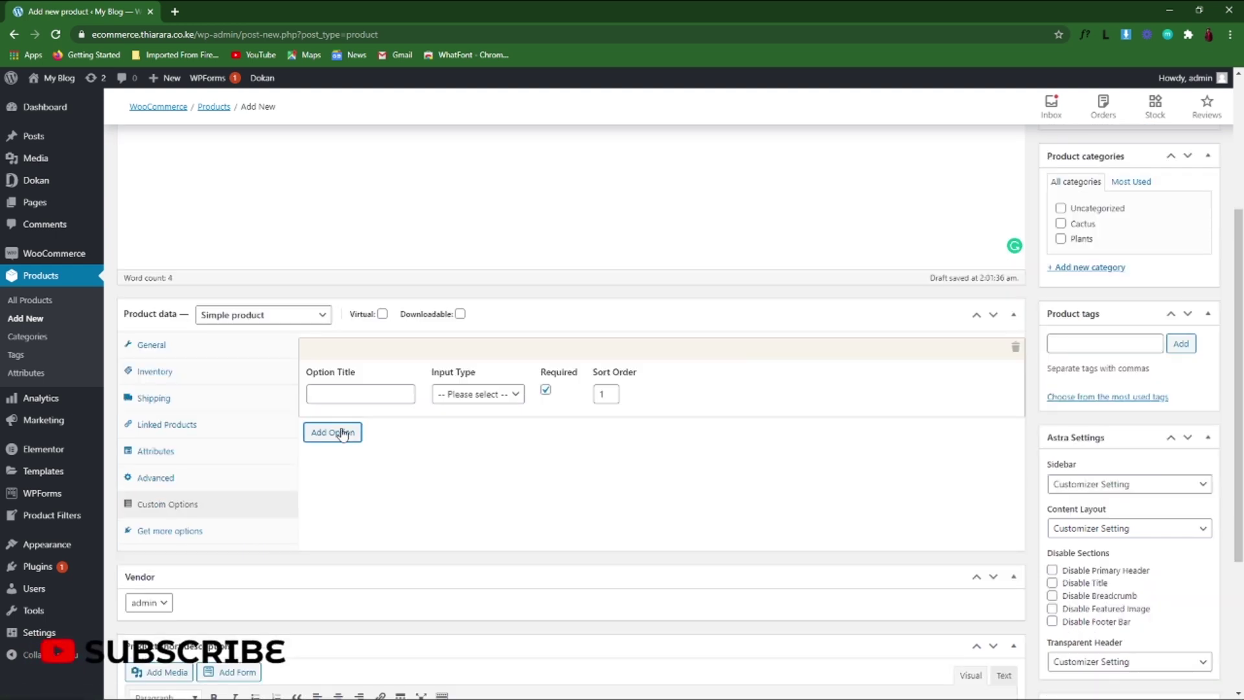
click(356, 397)
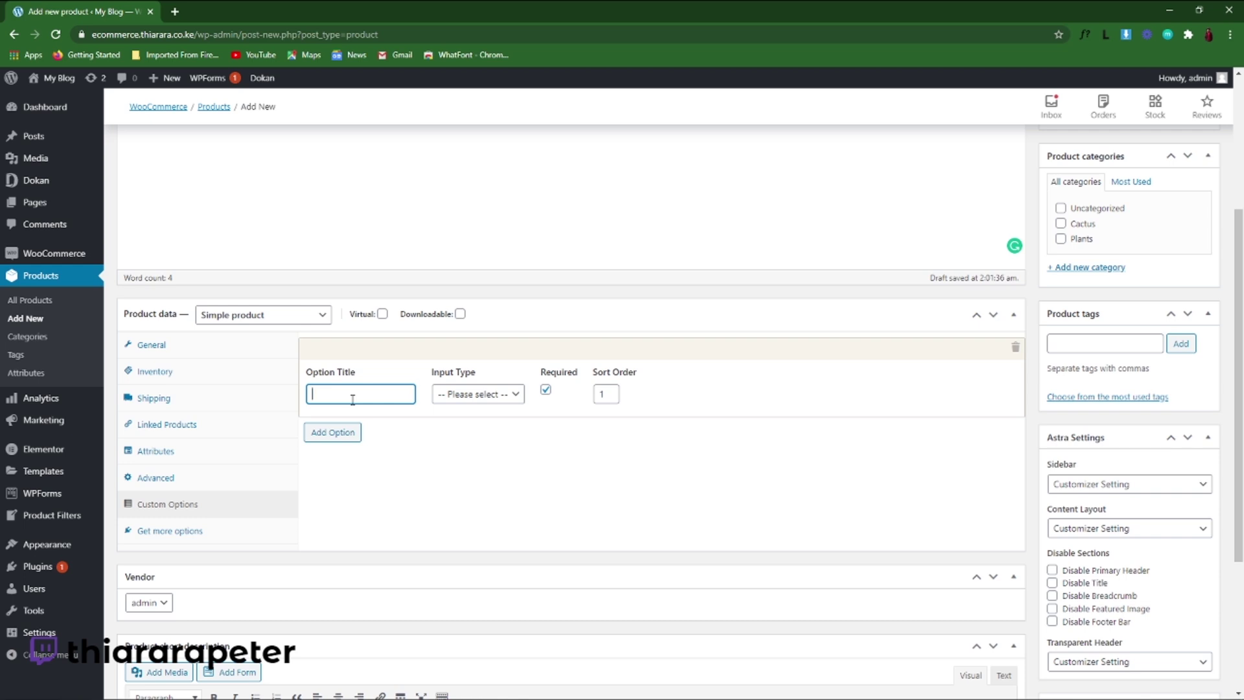
text(size)
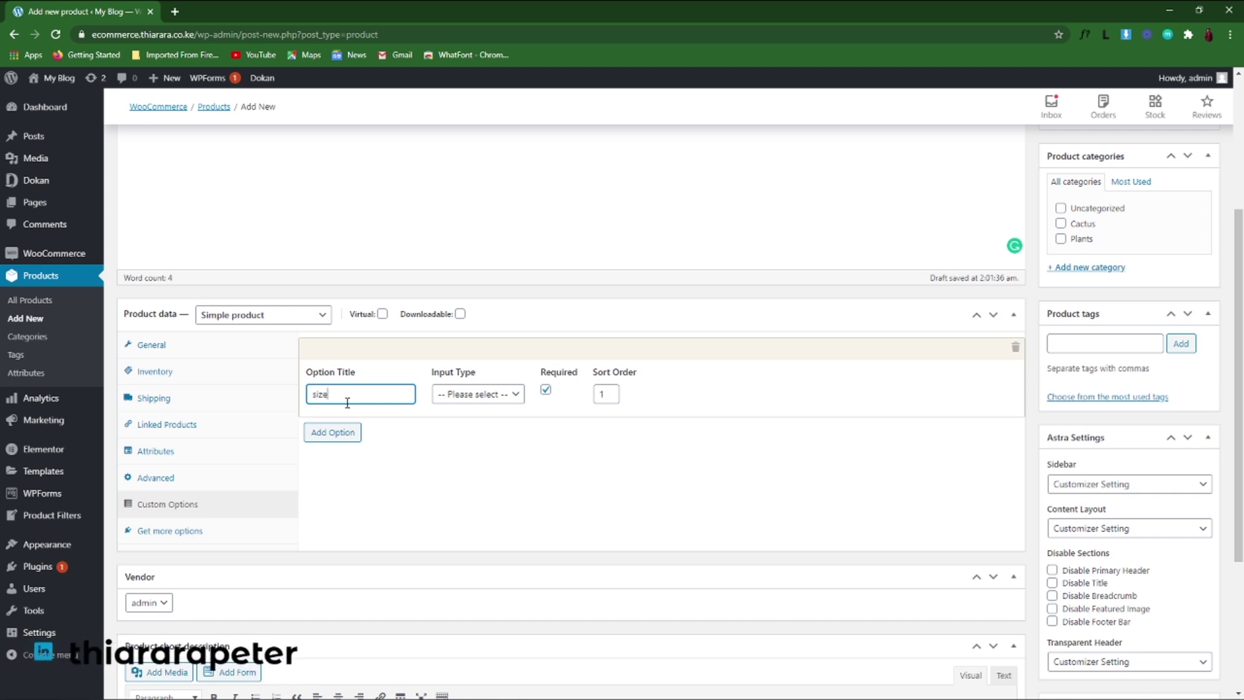
click(477, 394)
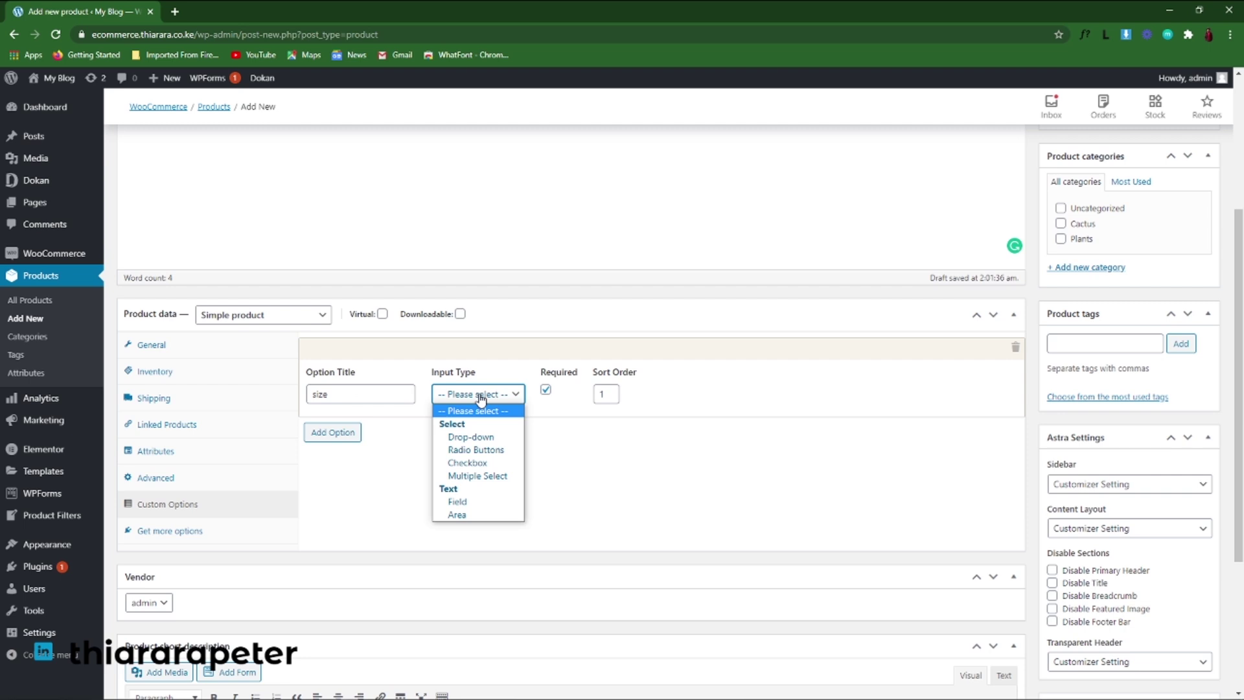
click(483, 437)
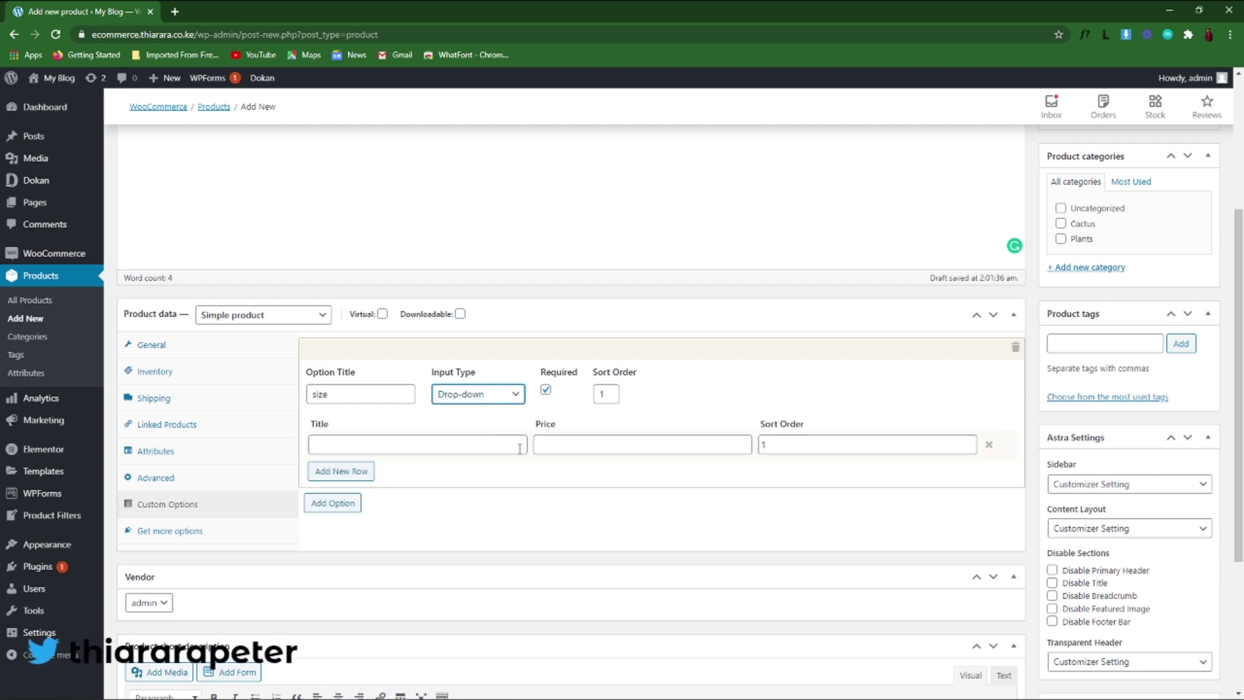
click(546, 391)
click(545, 391)
click(608, 392)
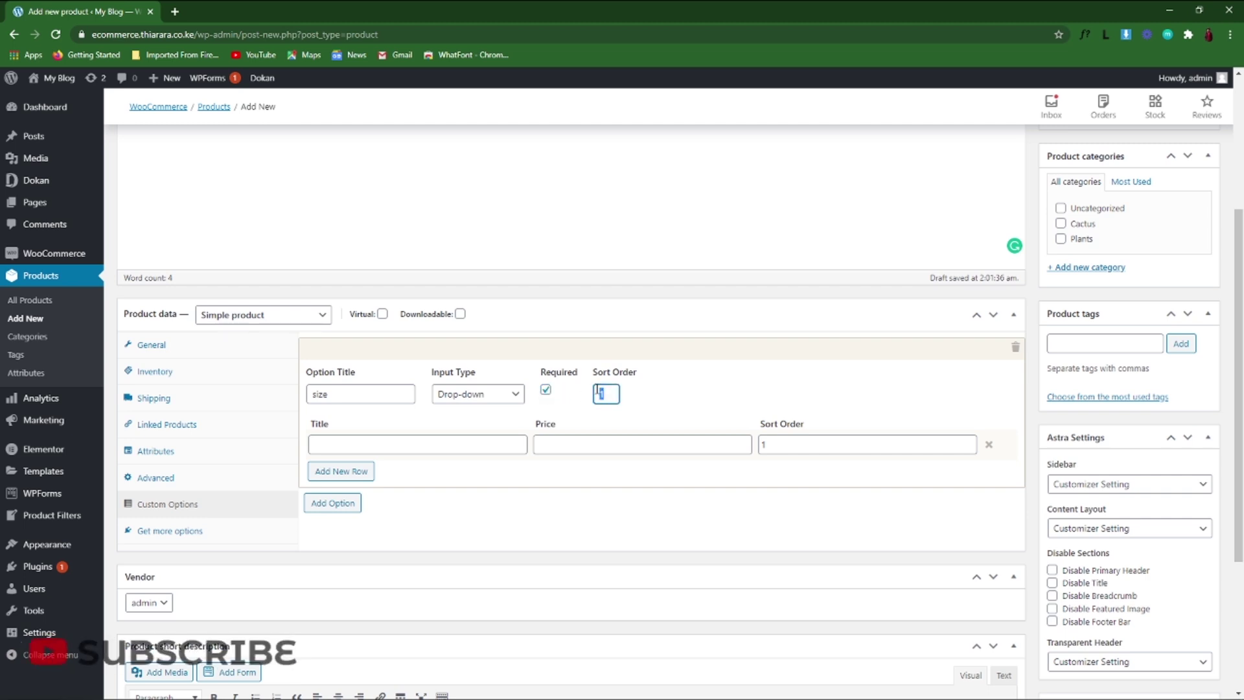
Fill in the size option's first row with the title "small", price 50 and sort order 1
click(441, 453)
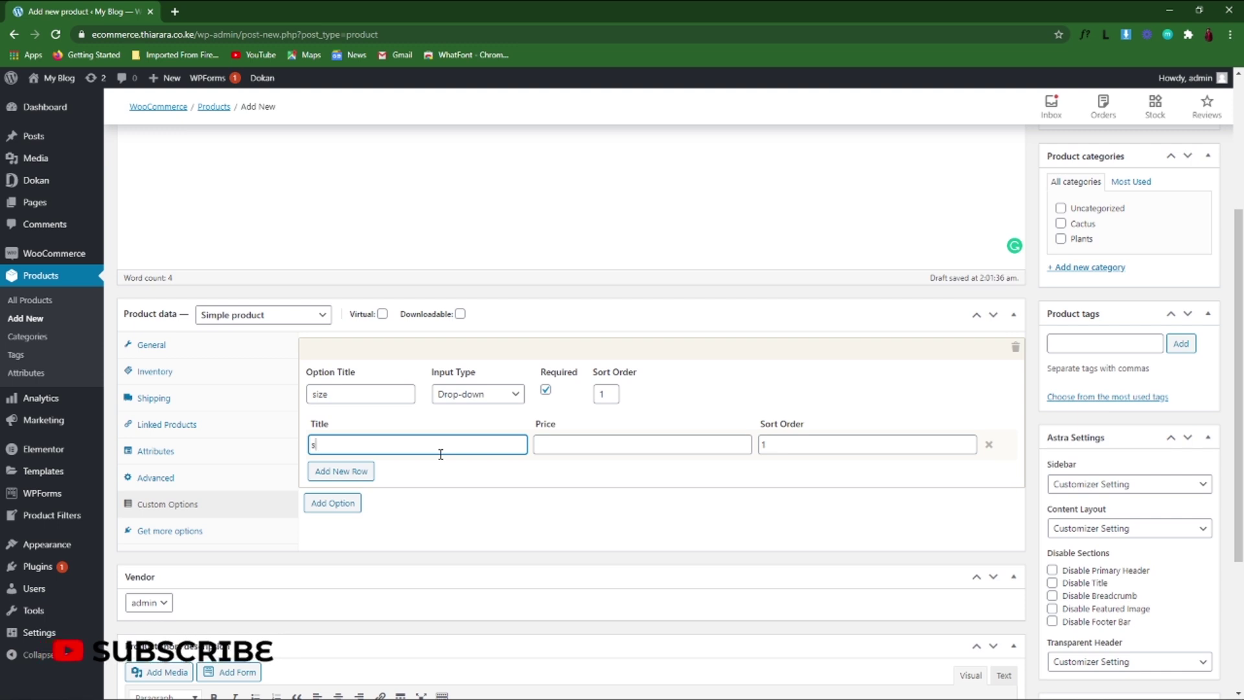
text(small)
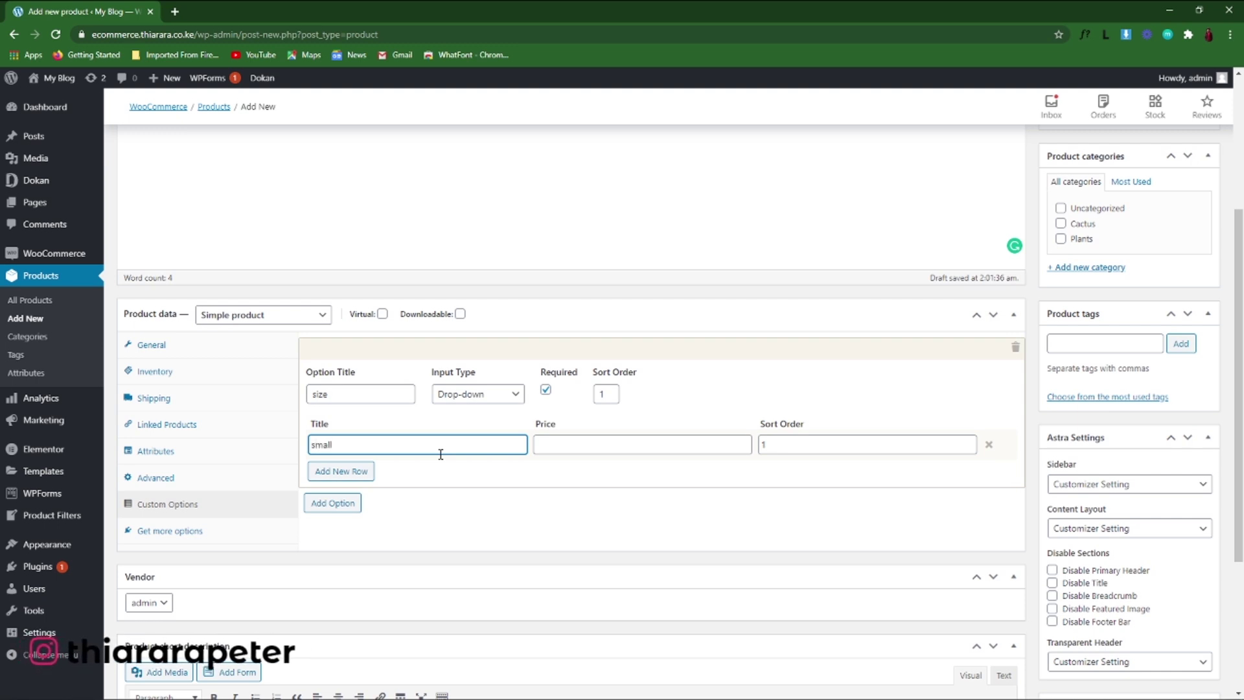
click(540, 445)
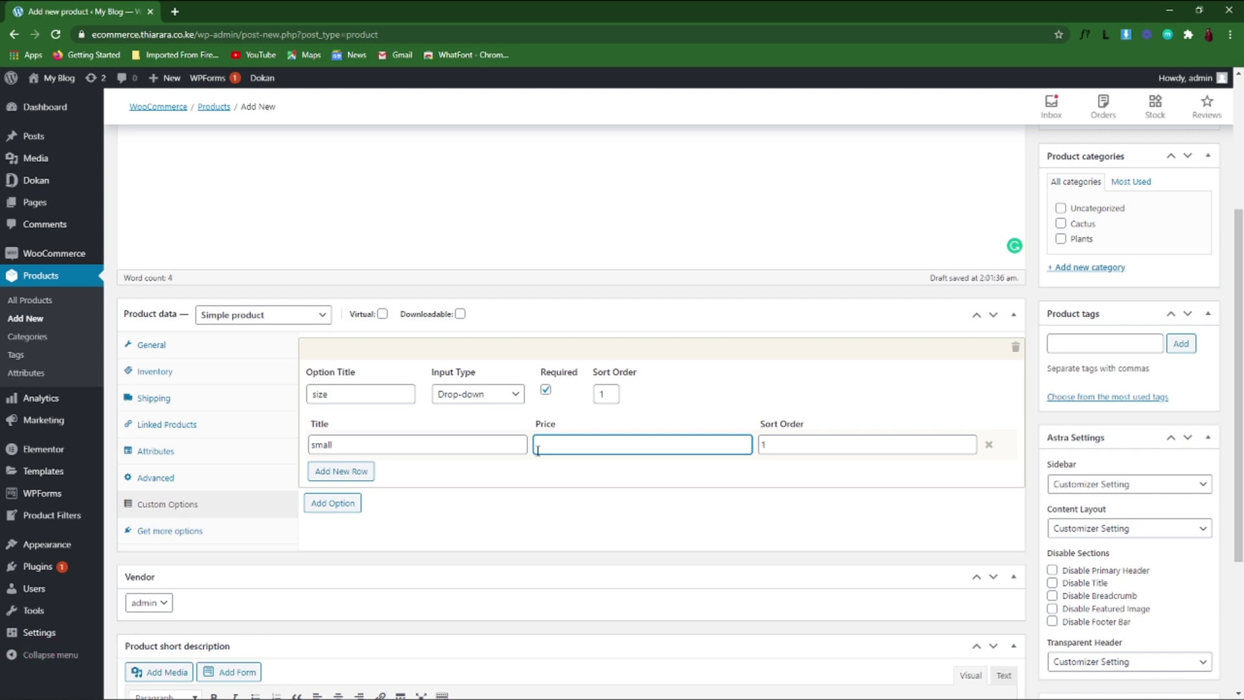
text(50)
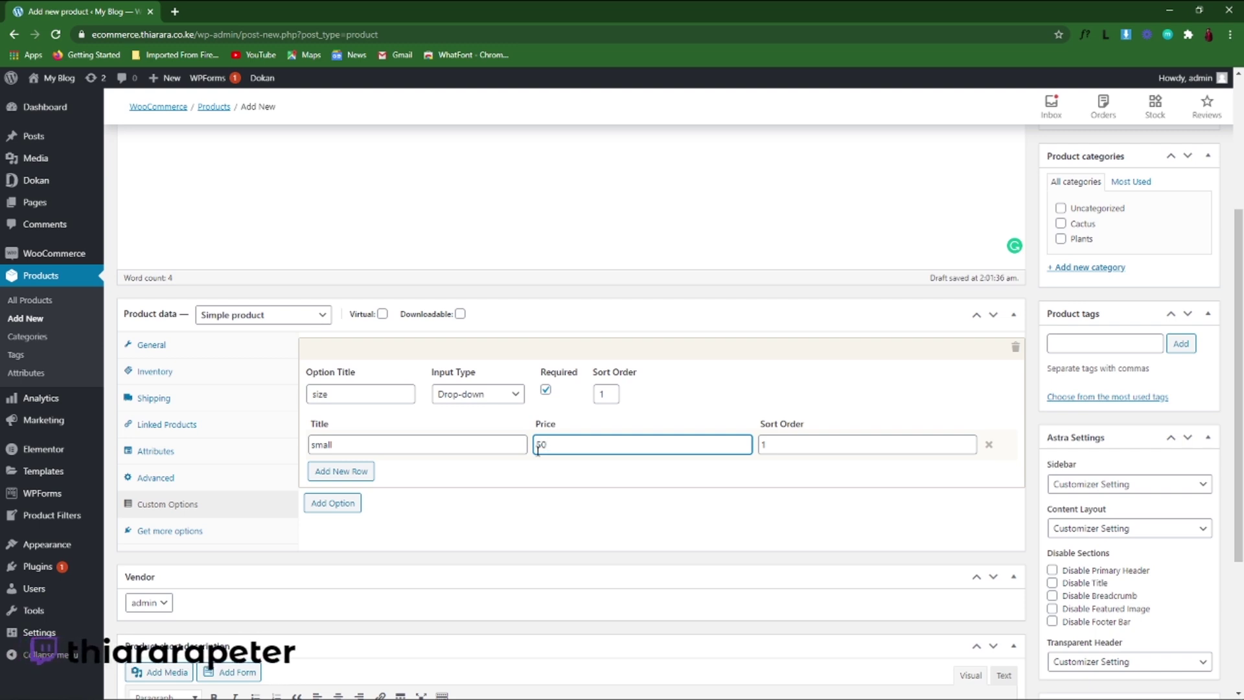
double_click(782, 444)
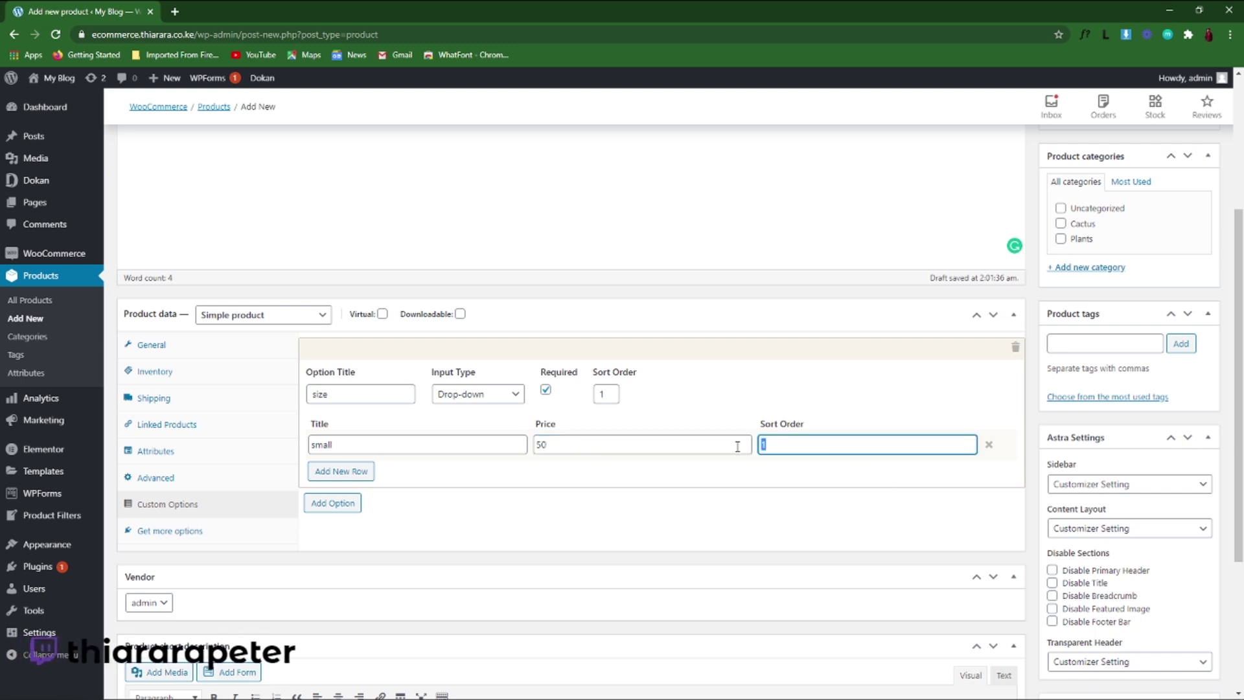
text(1)
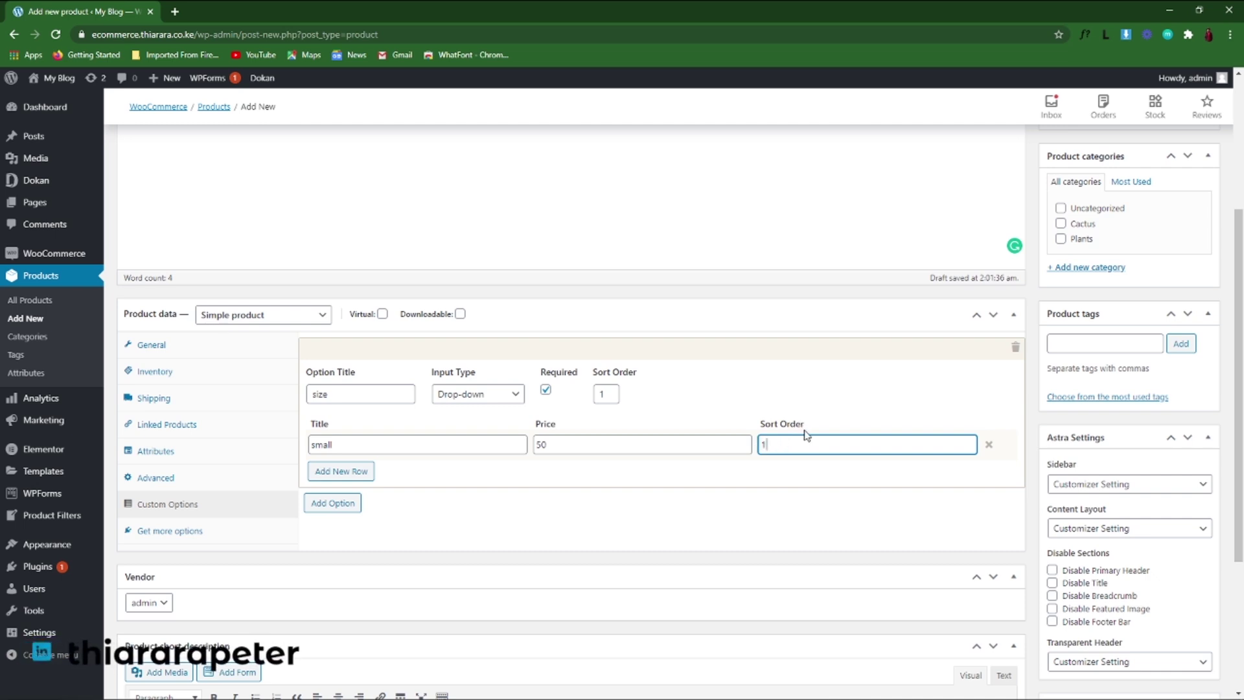
Add a second row to the size option with the title "medium" and price 80
click(344, 479)
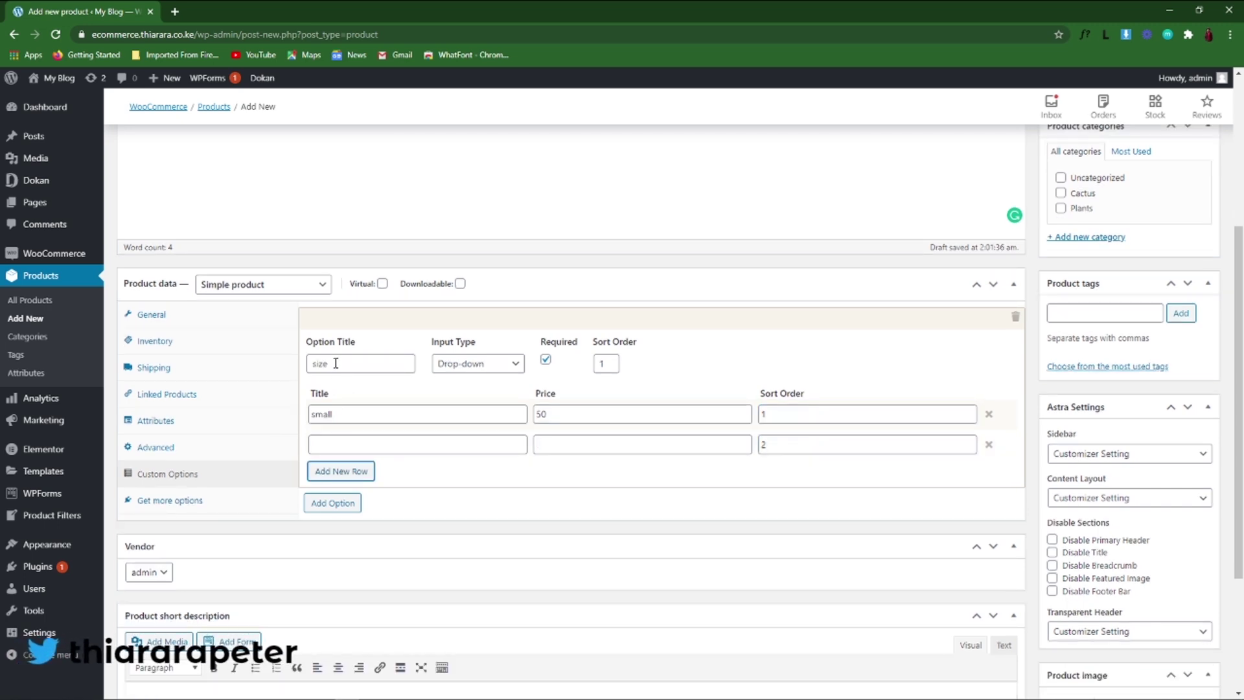
click(336, 451)
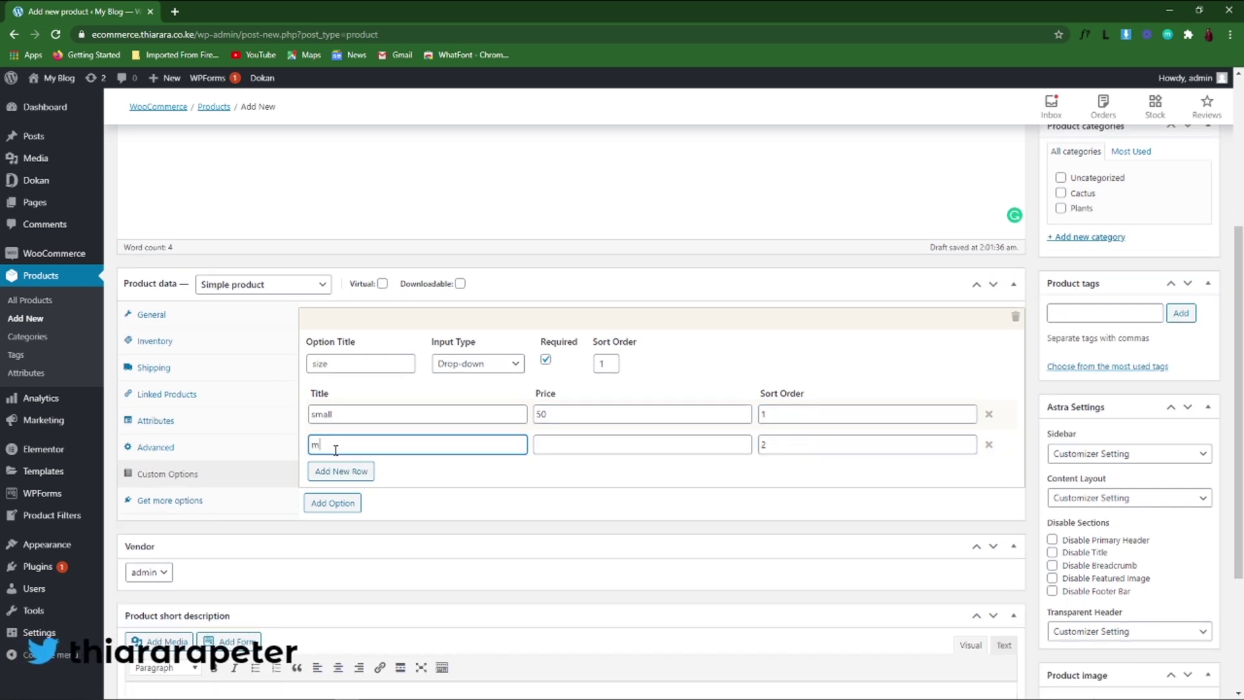
text(medium)
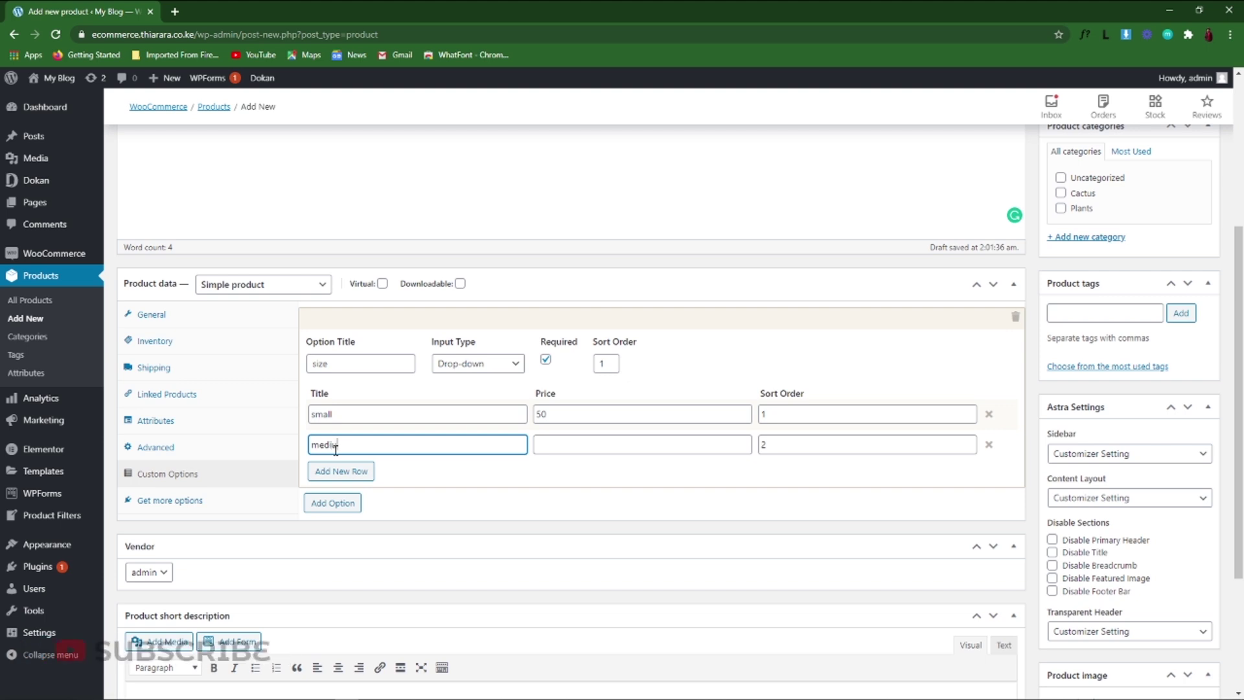
click(559, 447)
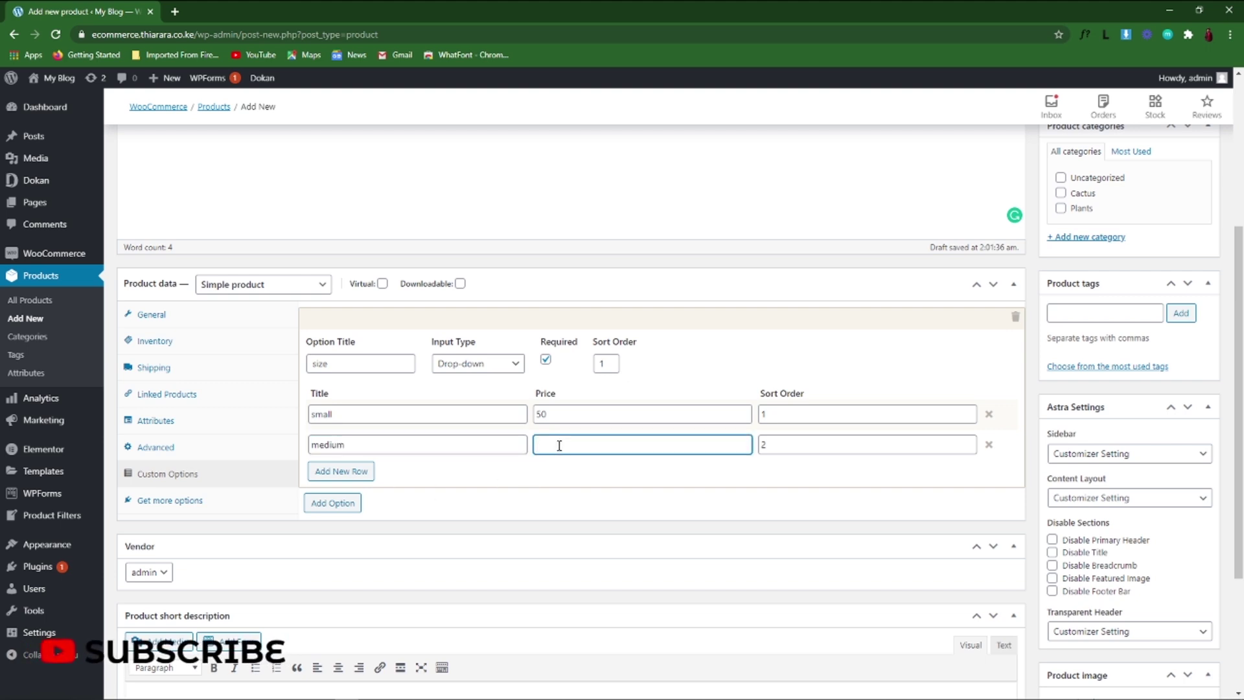
text(80)
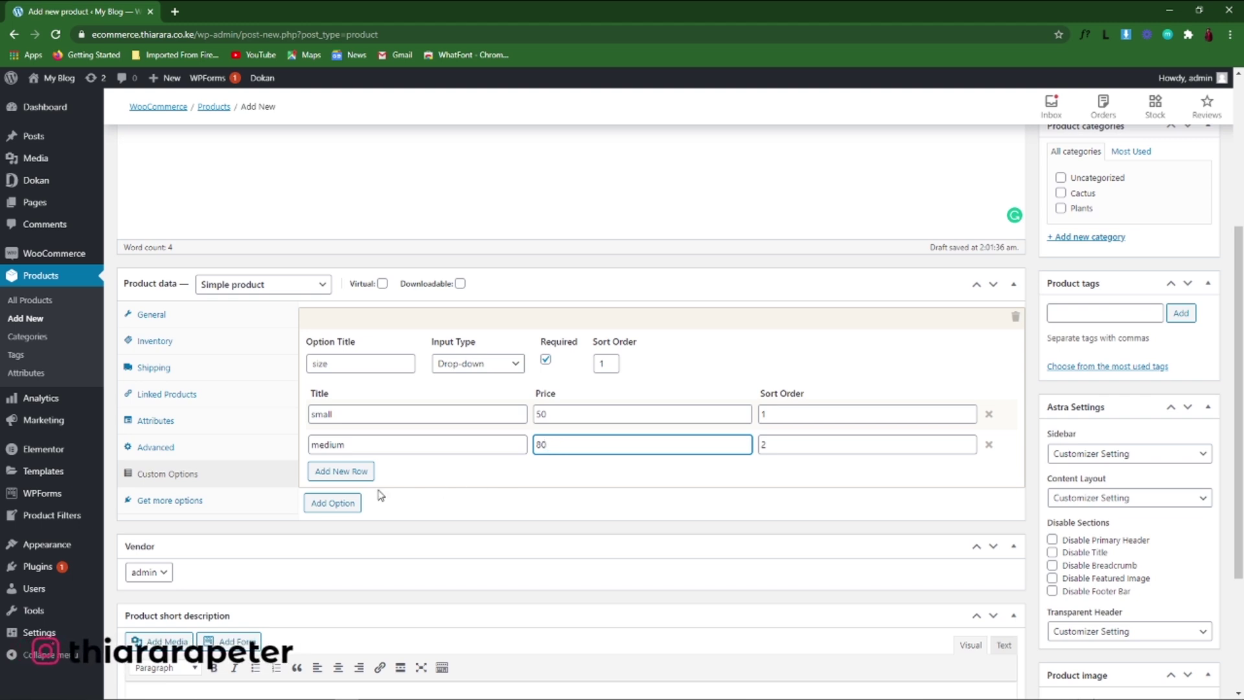
Add a third row to the size option with the title "large" and price 100
click(354, 473)
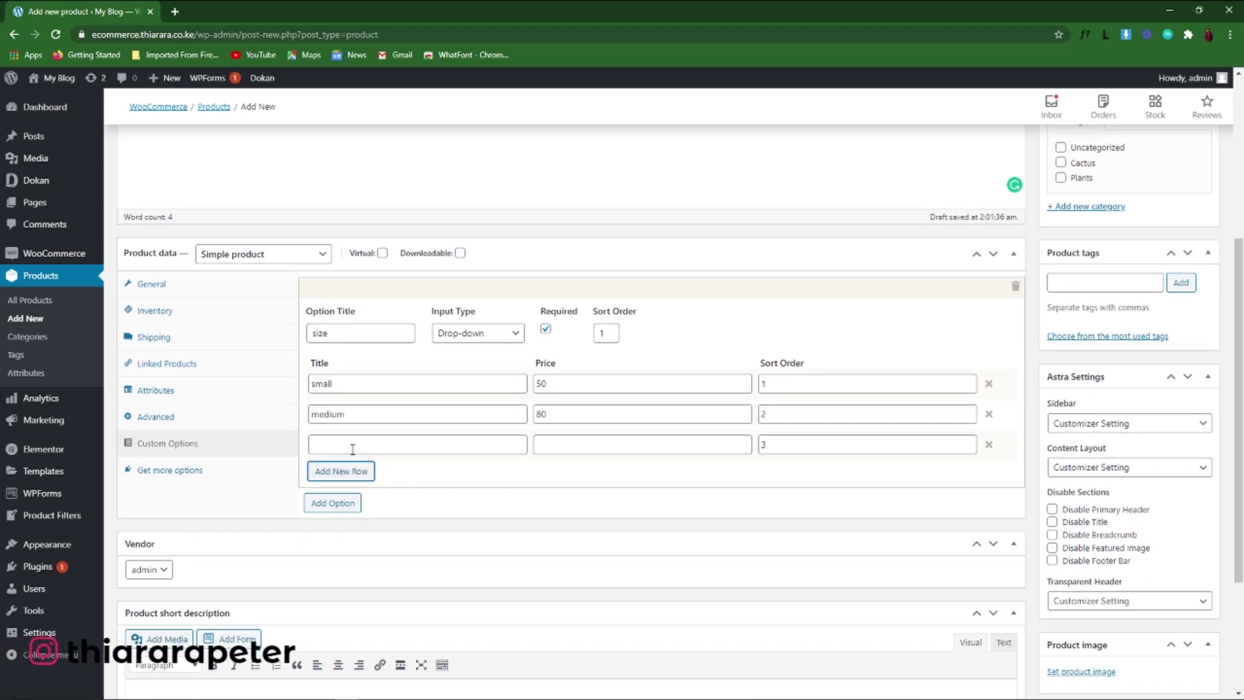
click(353, 450)
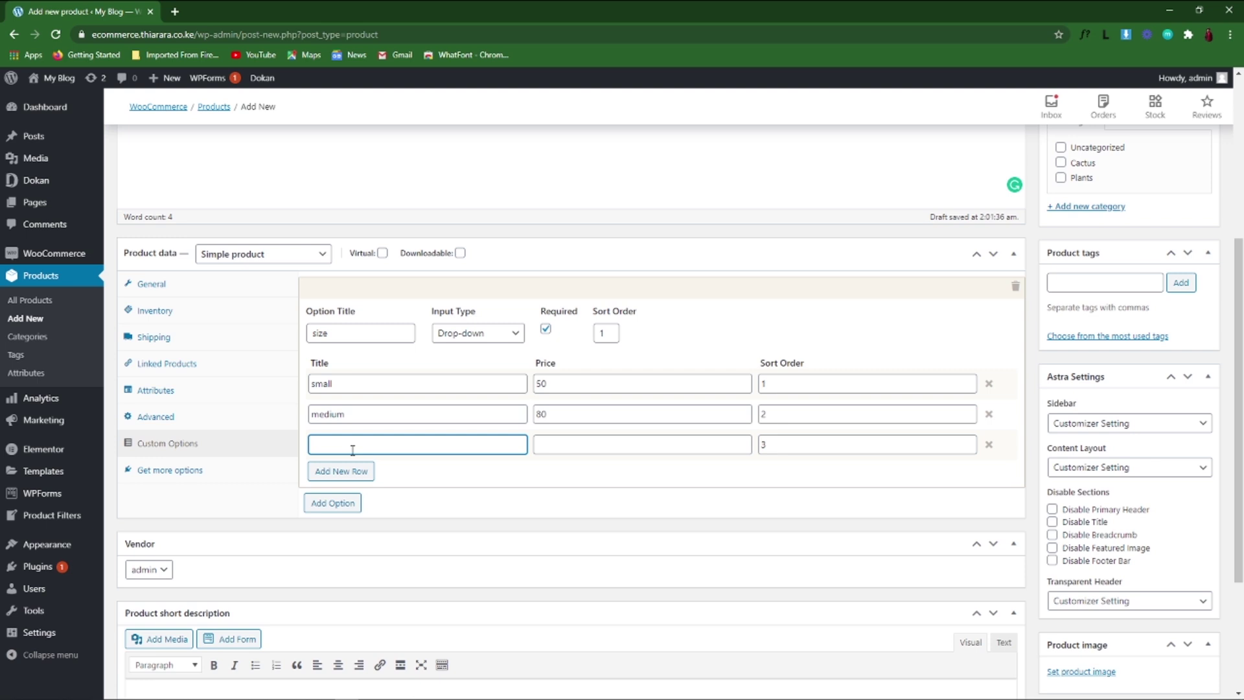
text(lar)
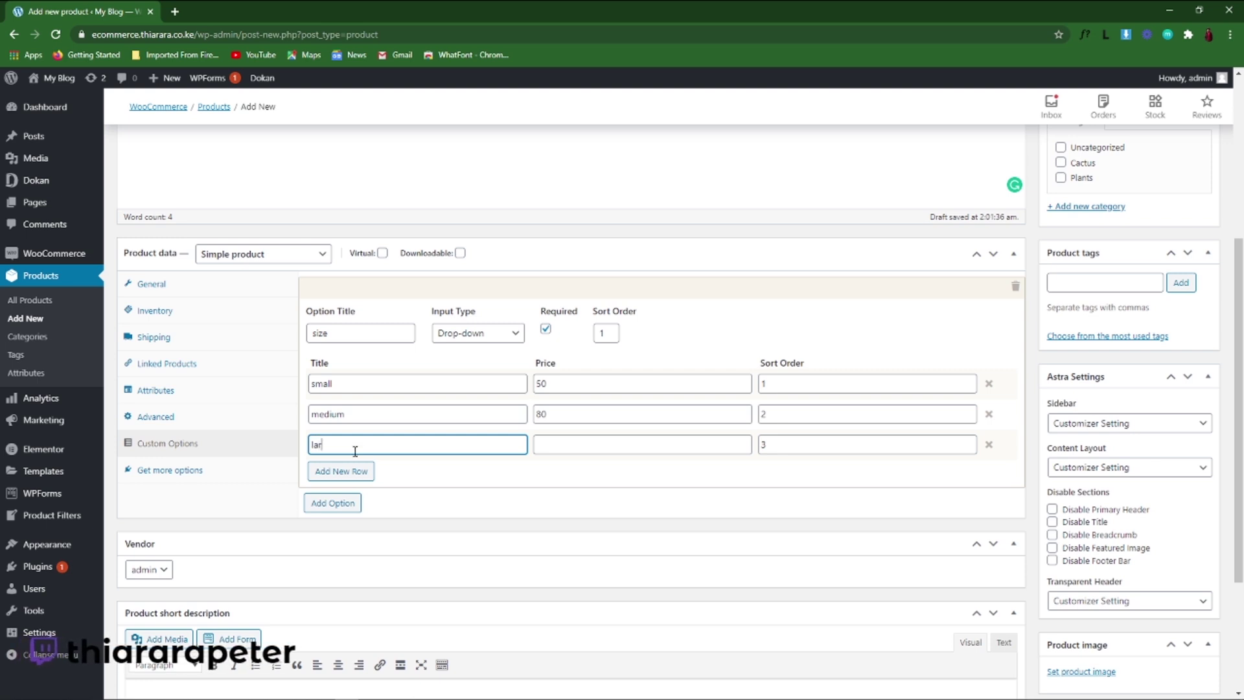
text(ge)
click(545, 452)
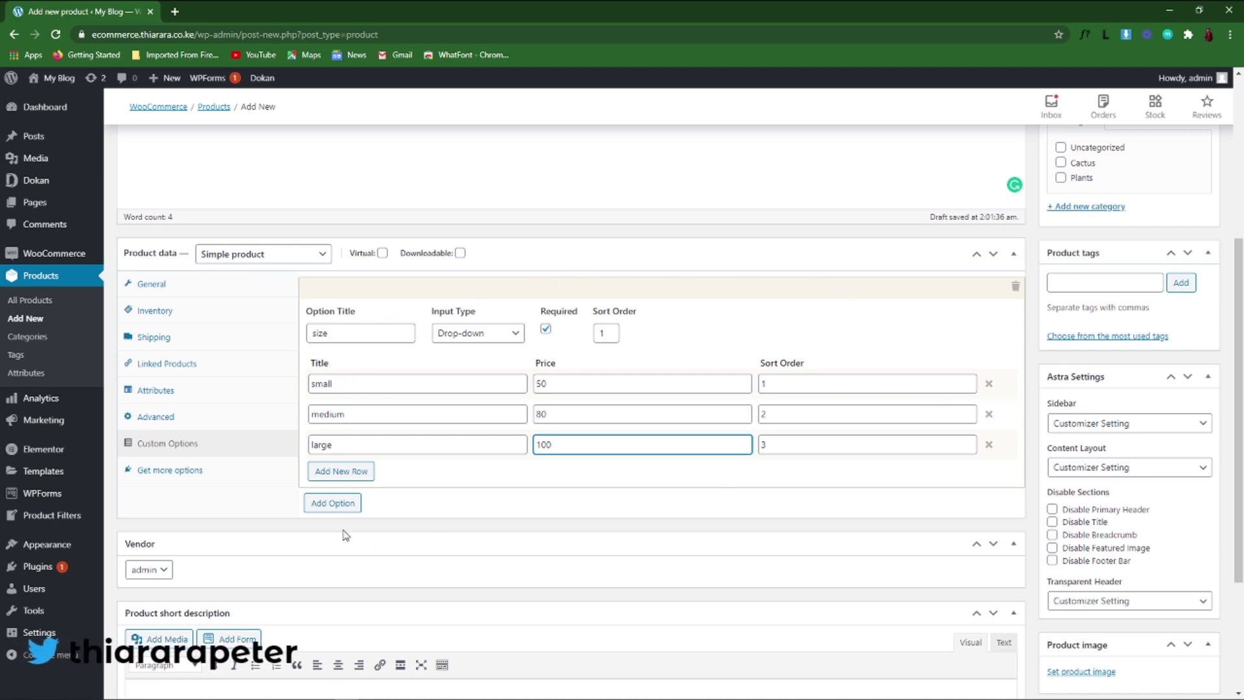
Add a second custom option to the product and retitle the first option "Select size"
click(342, 505)
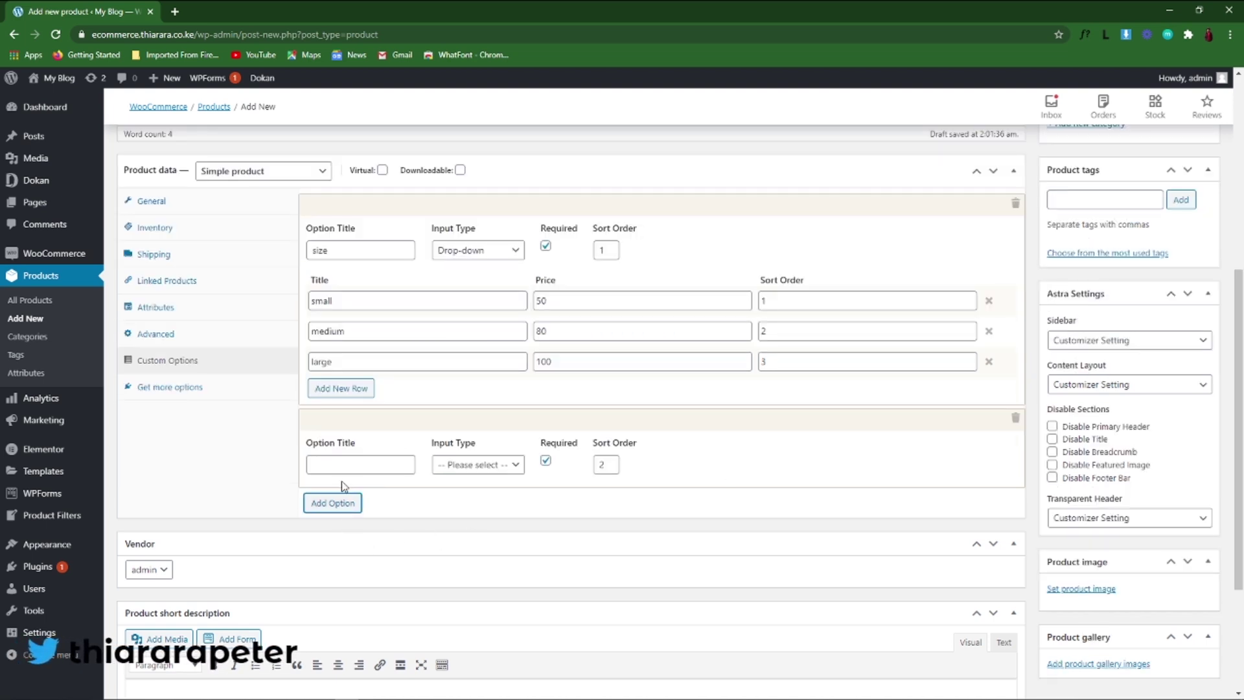
click(345, 465)
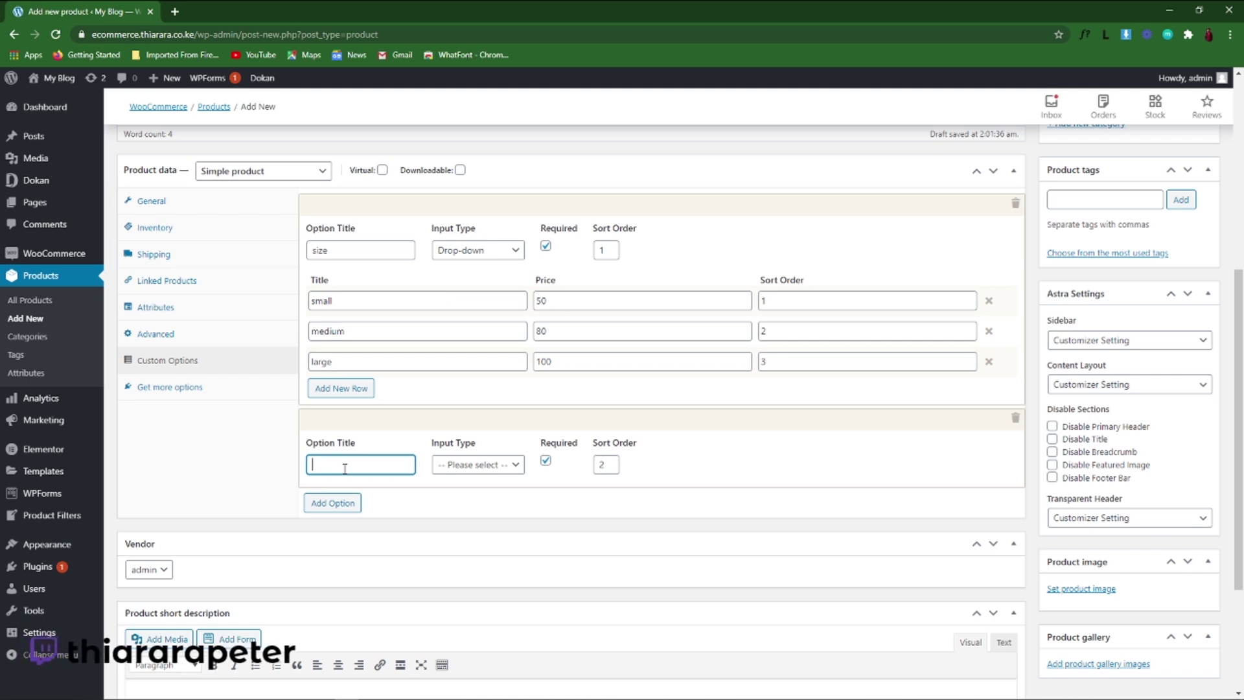
click(313, 250)
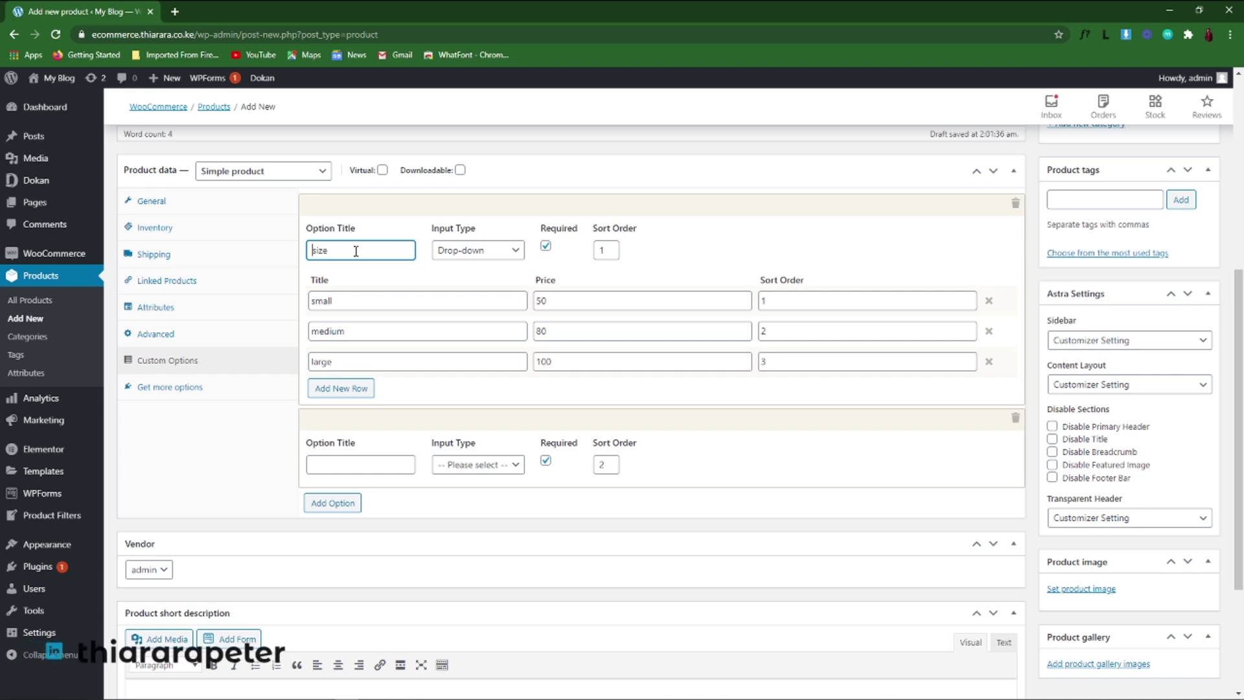
text(Se)
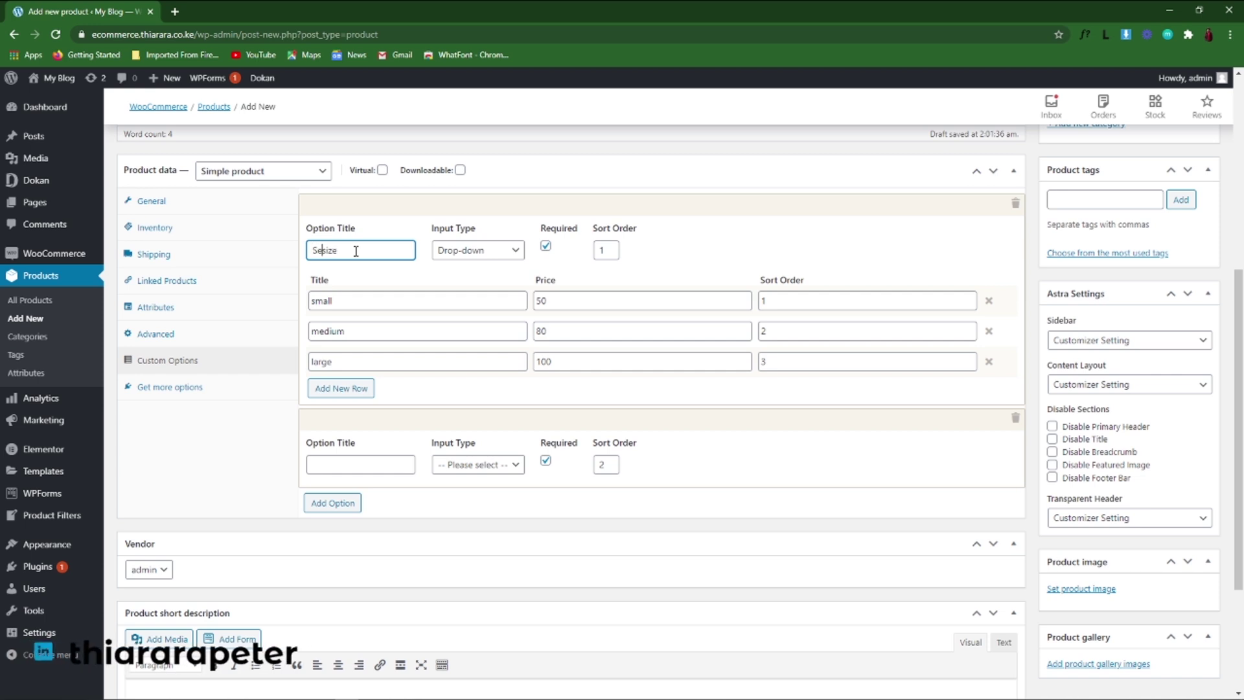
text(lec)
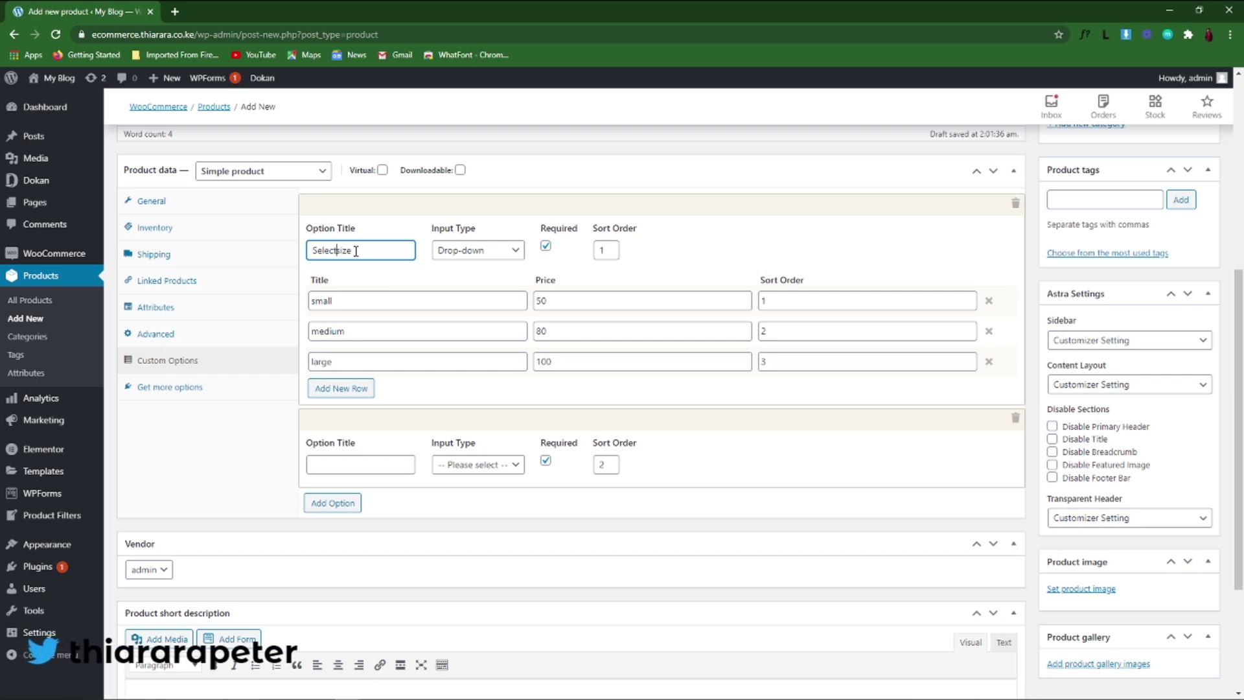
text(t)
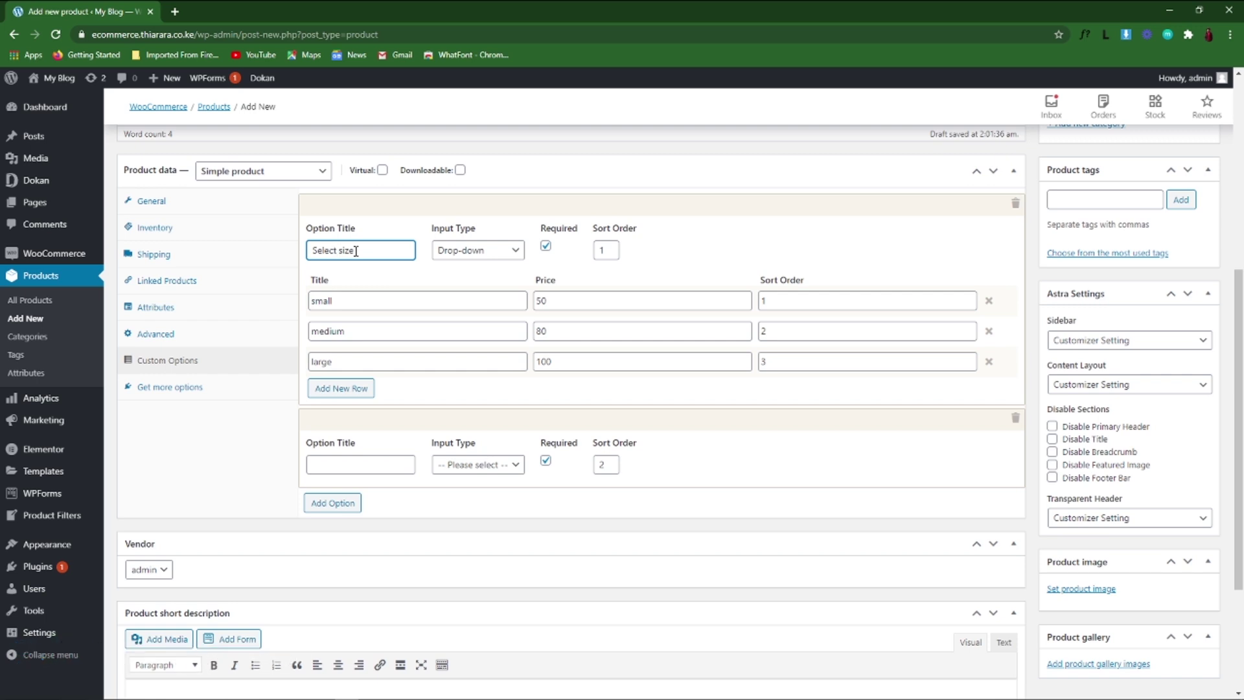
Title the second custom option "select flavor" and set its input type to Checkbox
click(365, 464)
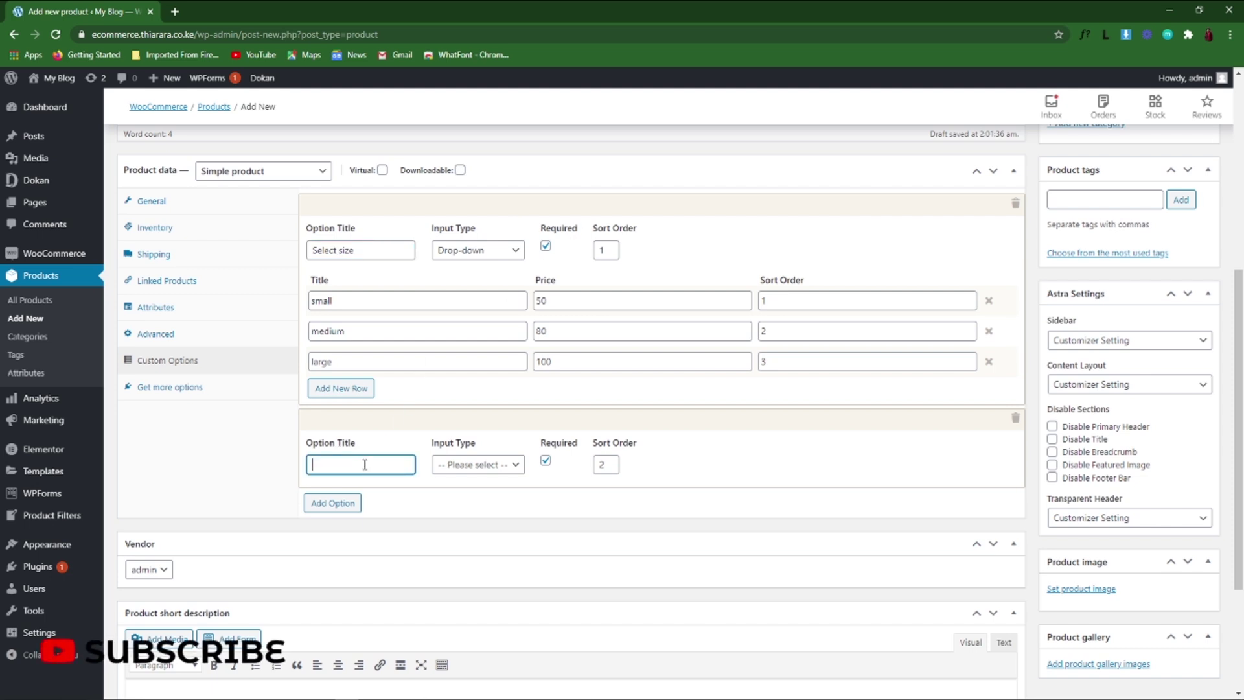
text(select flavour)
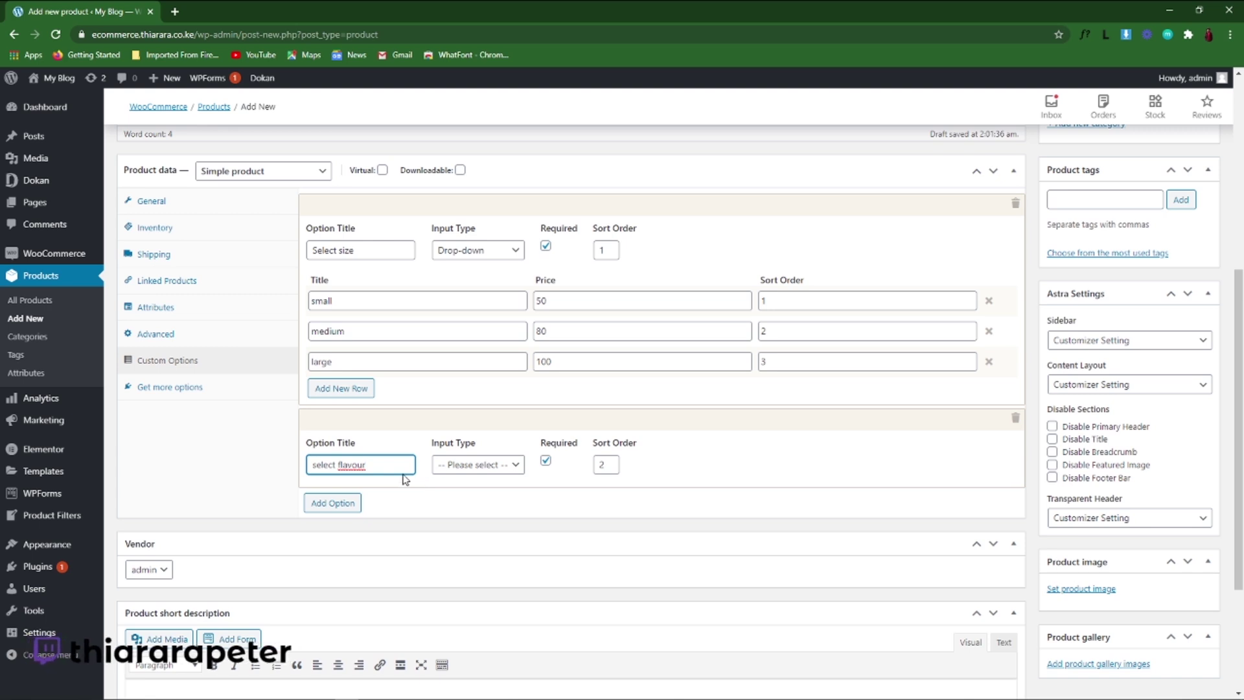
right_click(359, 465)
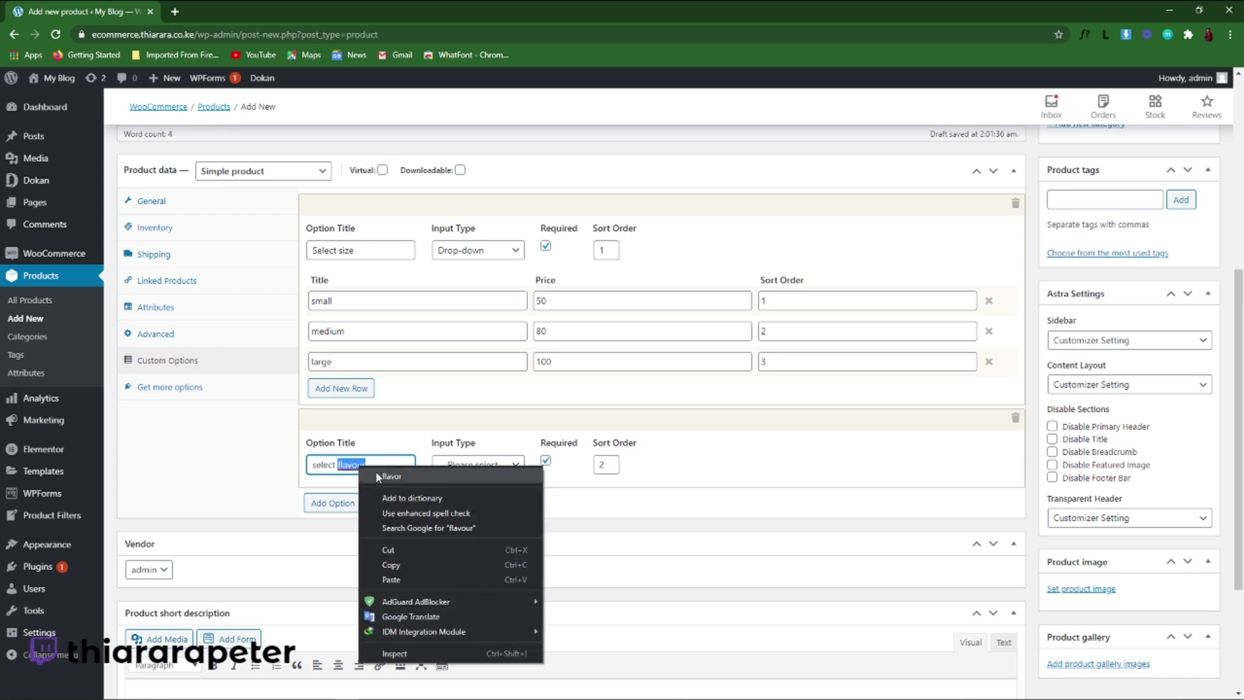
click(375, 471)
click(468, 464)
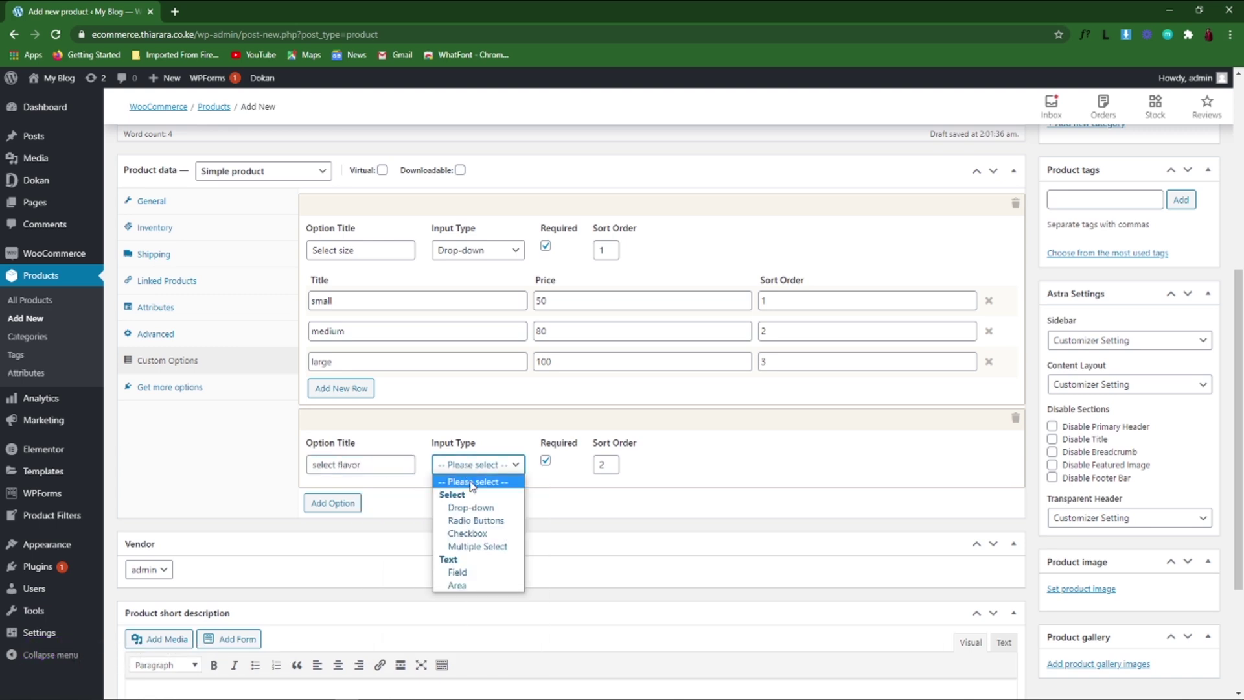
click(480, 534)
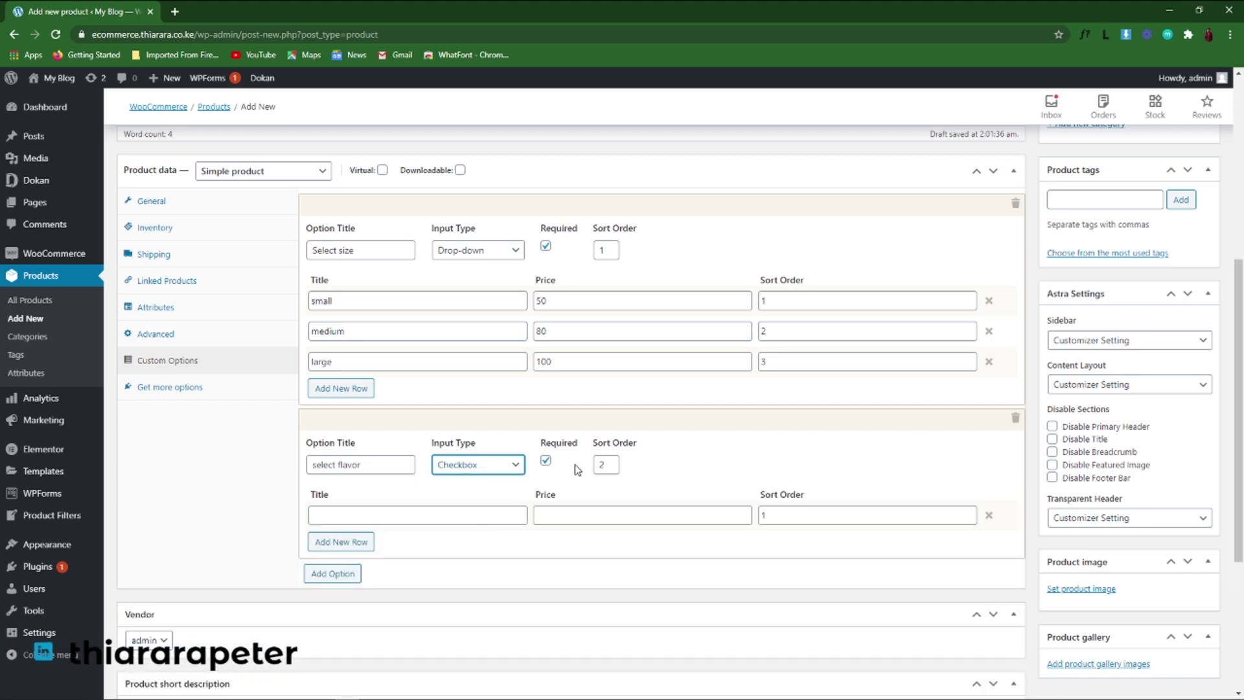
click(607, 465)
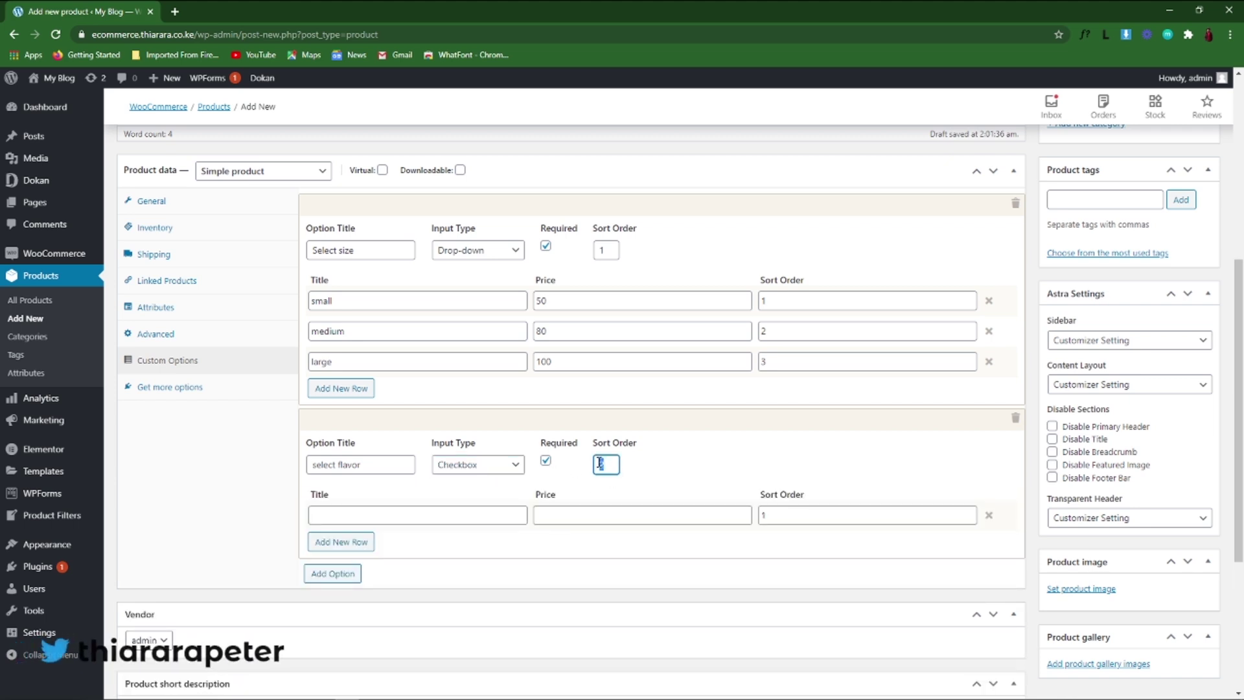
drag(638, 444, 603, 452)
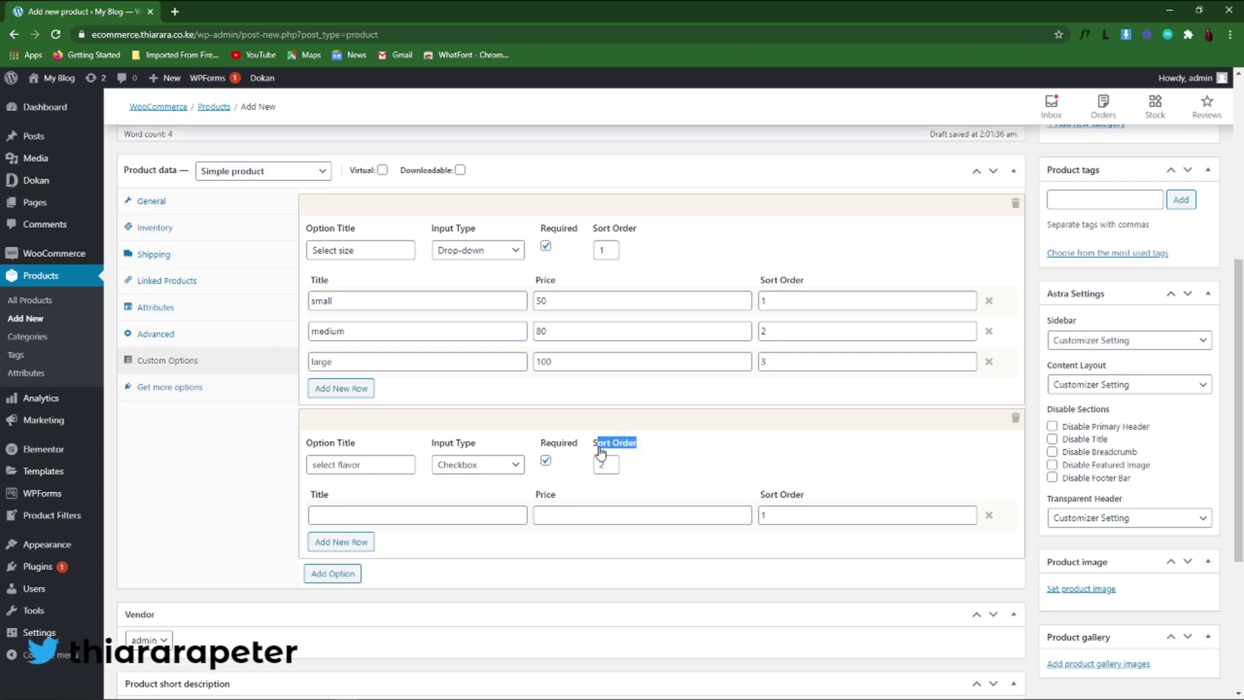
click(590, 490)
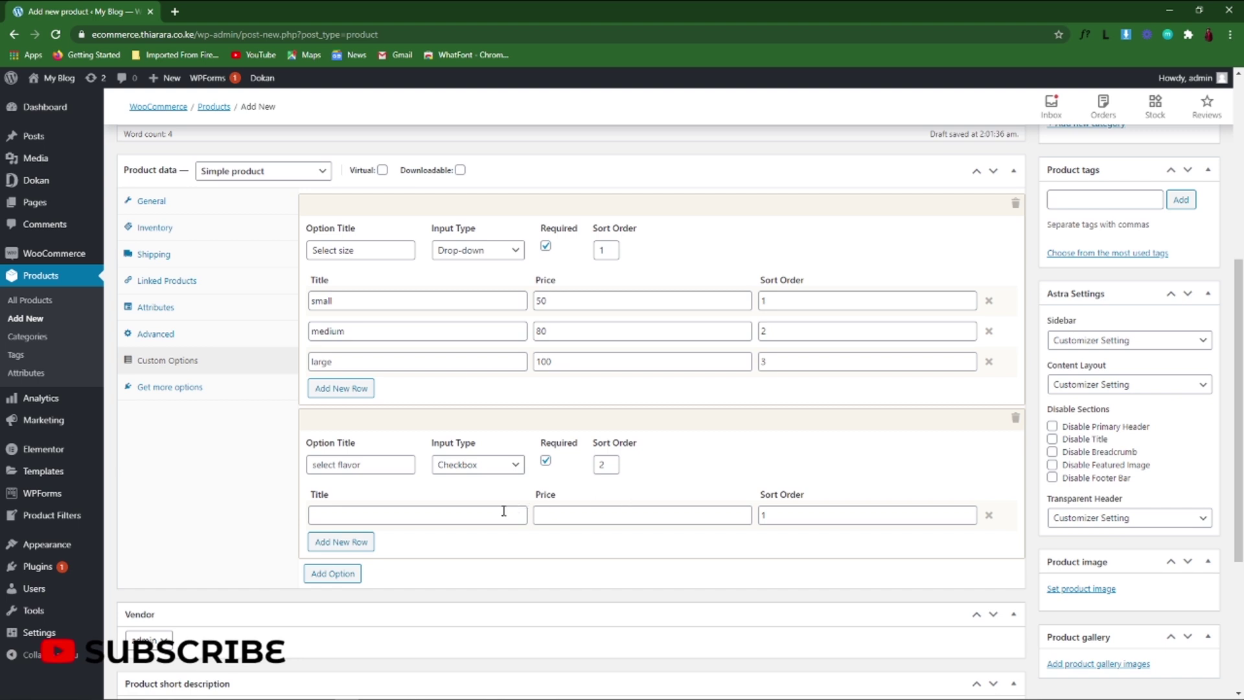
Fill the flavor option with three rows titled "Tika tika", "Bbq" and "periperi", leaving their prices empty
click(470, 515)
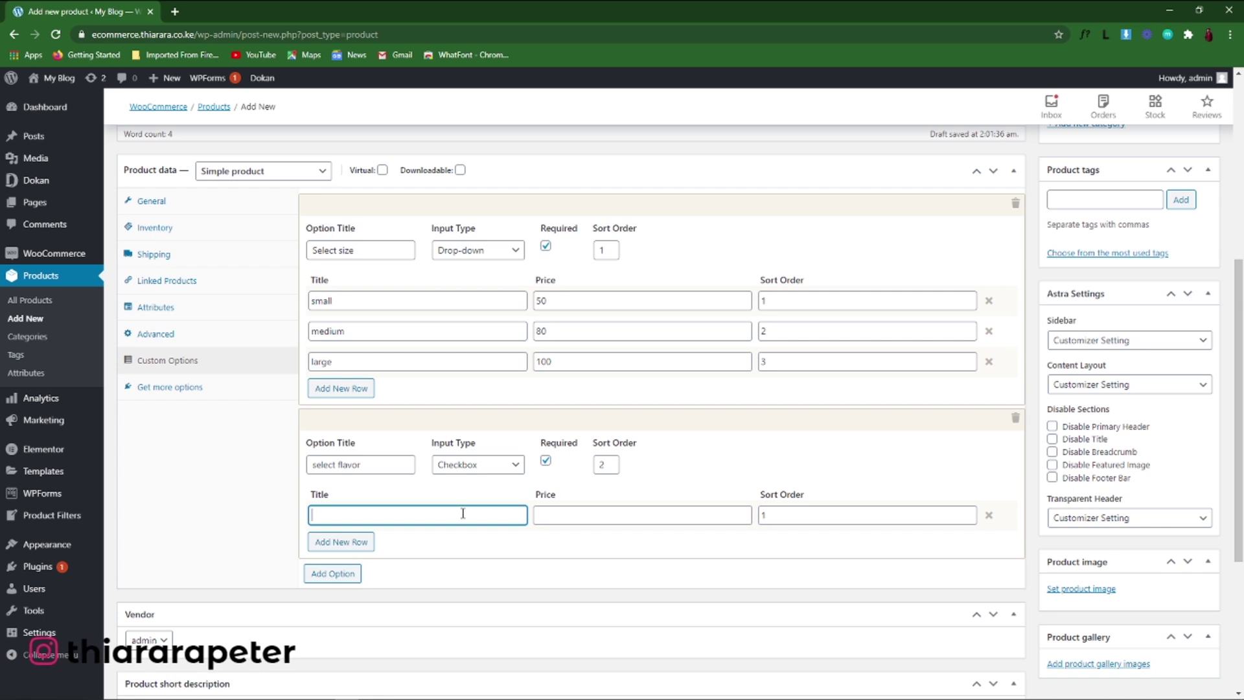
text(Tika tika)
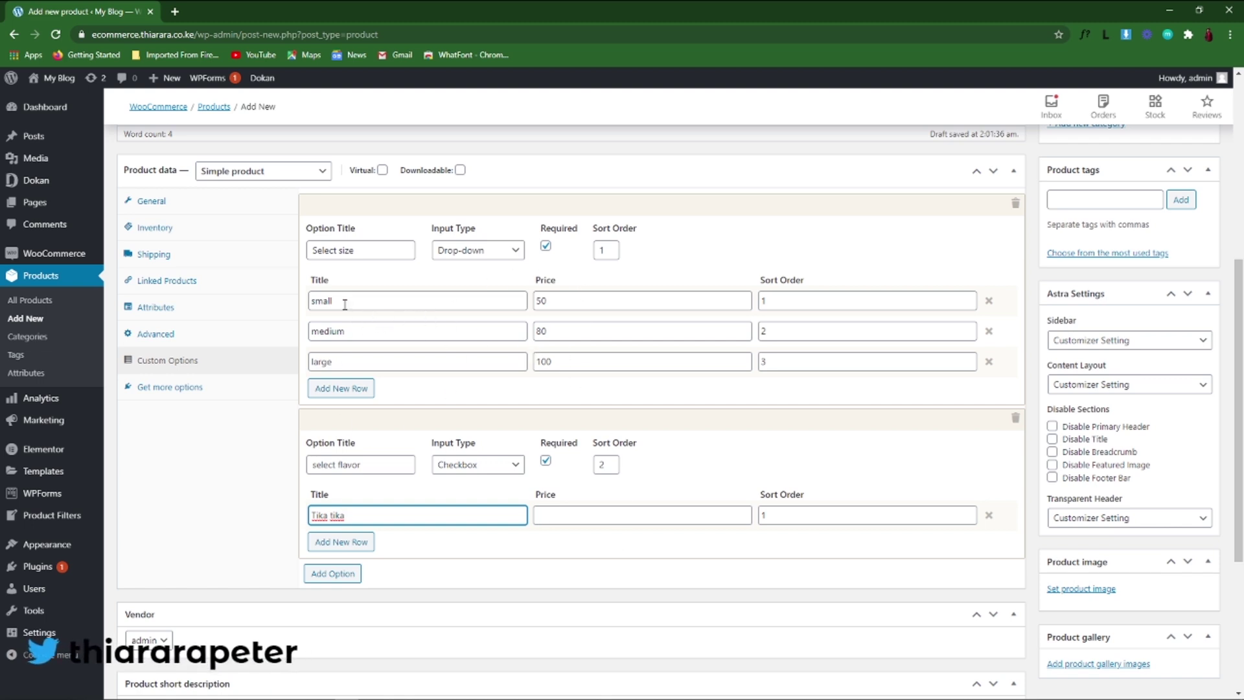
click(332, 544)
click(350, 517)
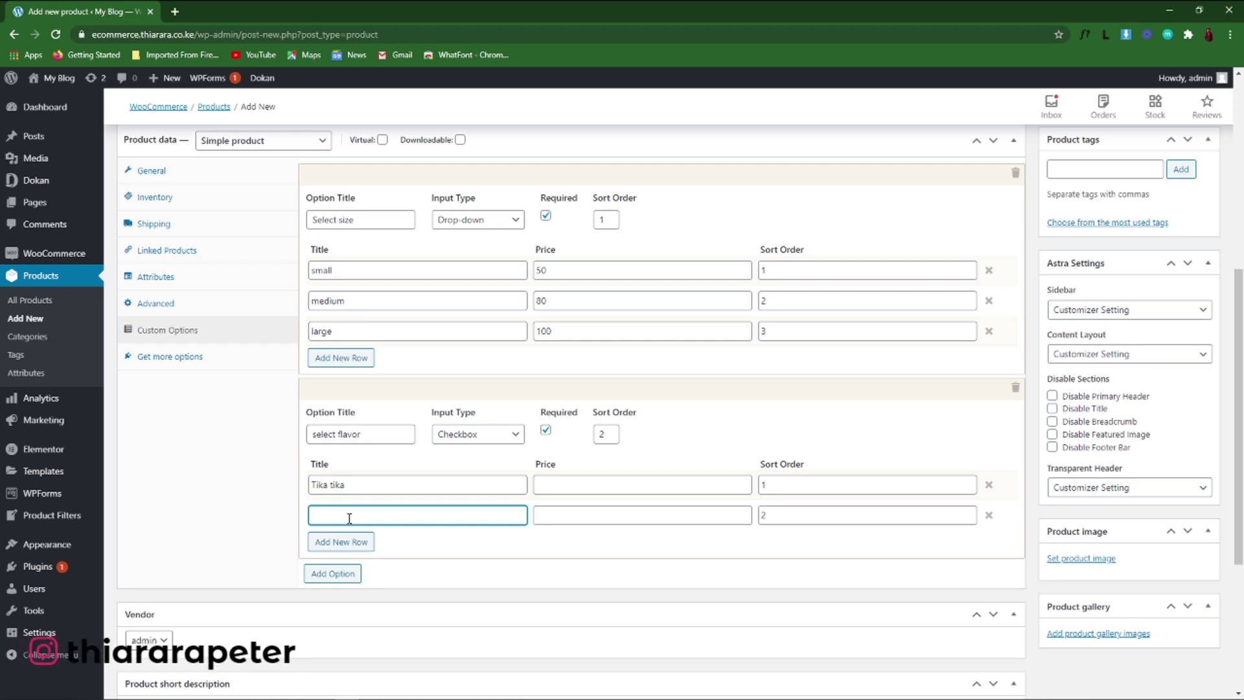
text(Bb)
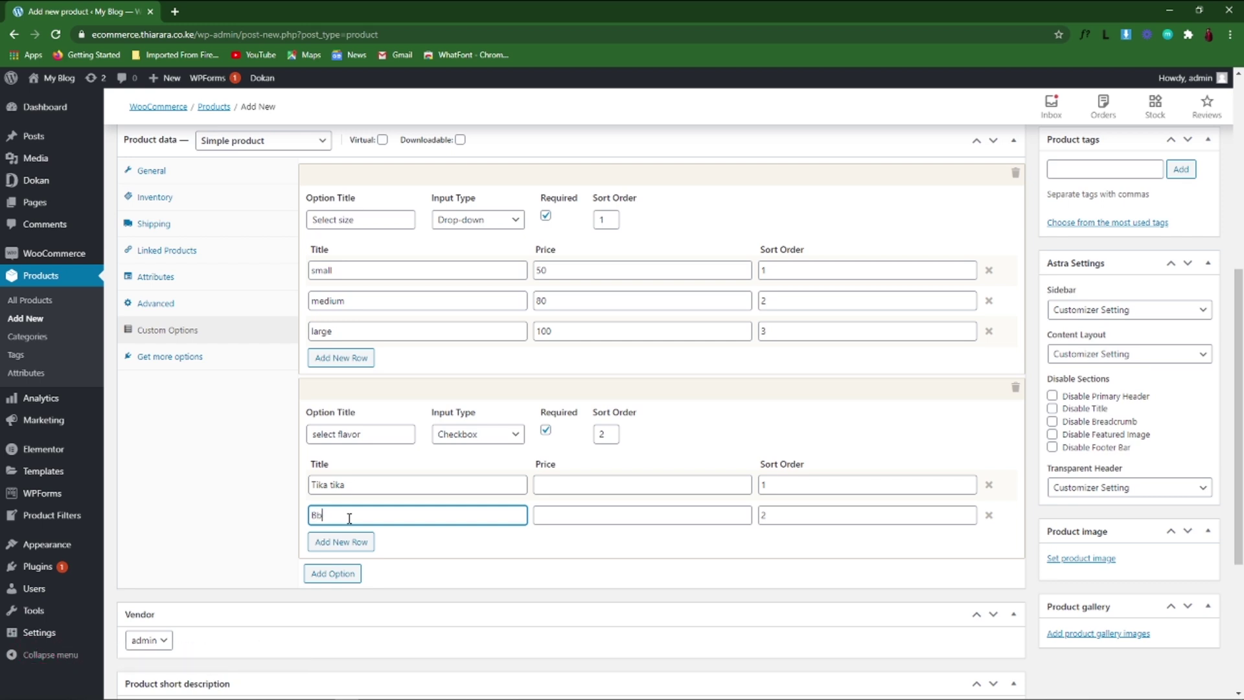
text(q)
click(338, 542)
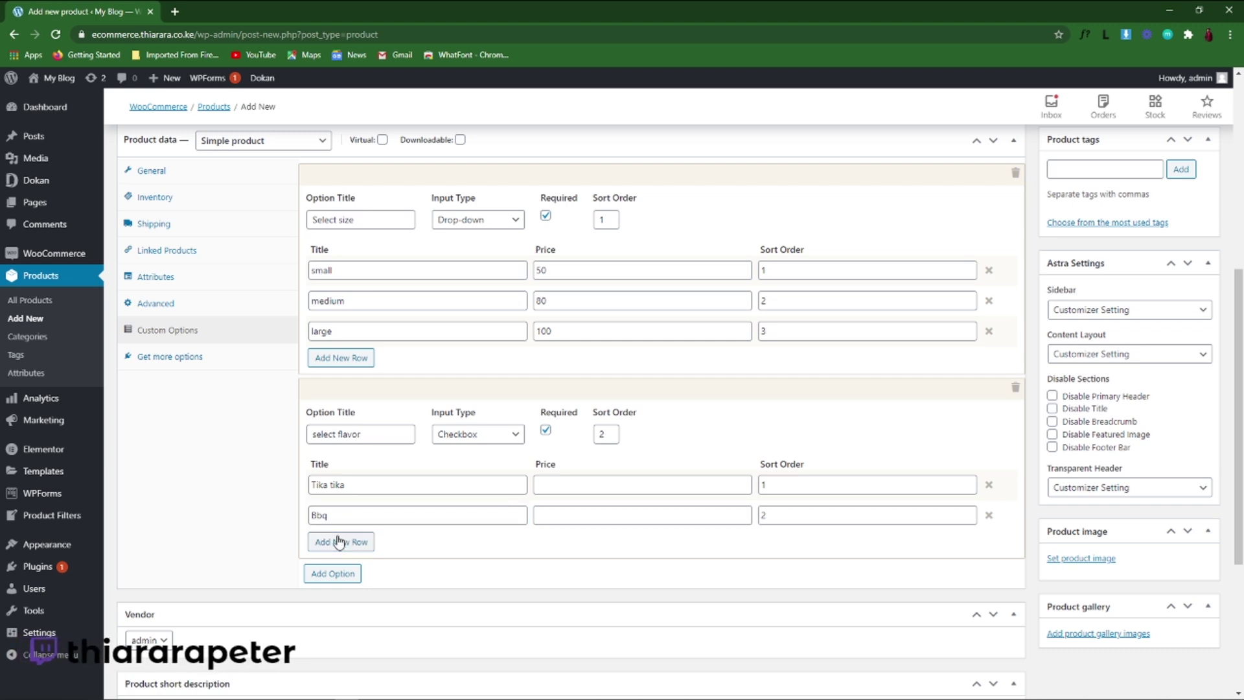
click(334, 516)
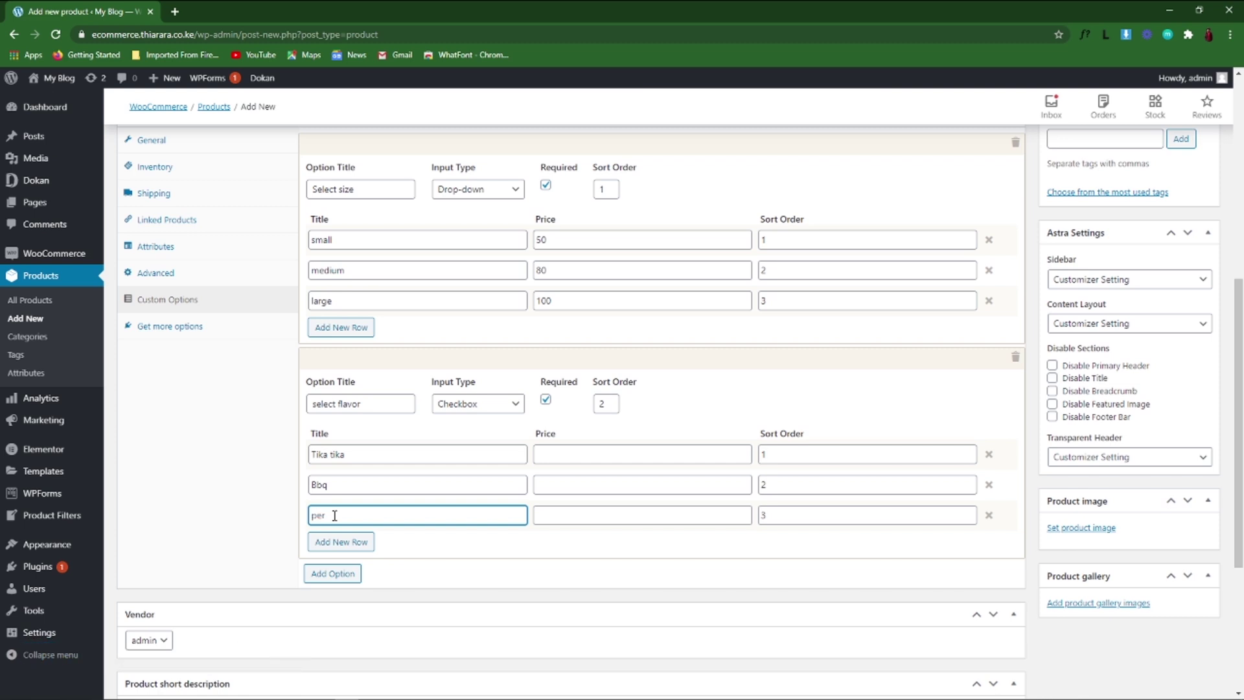
text(peri)
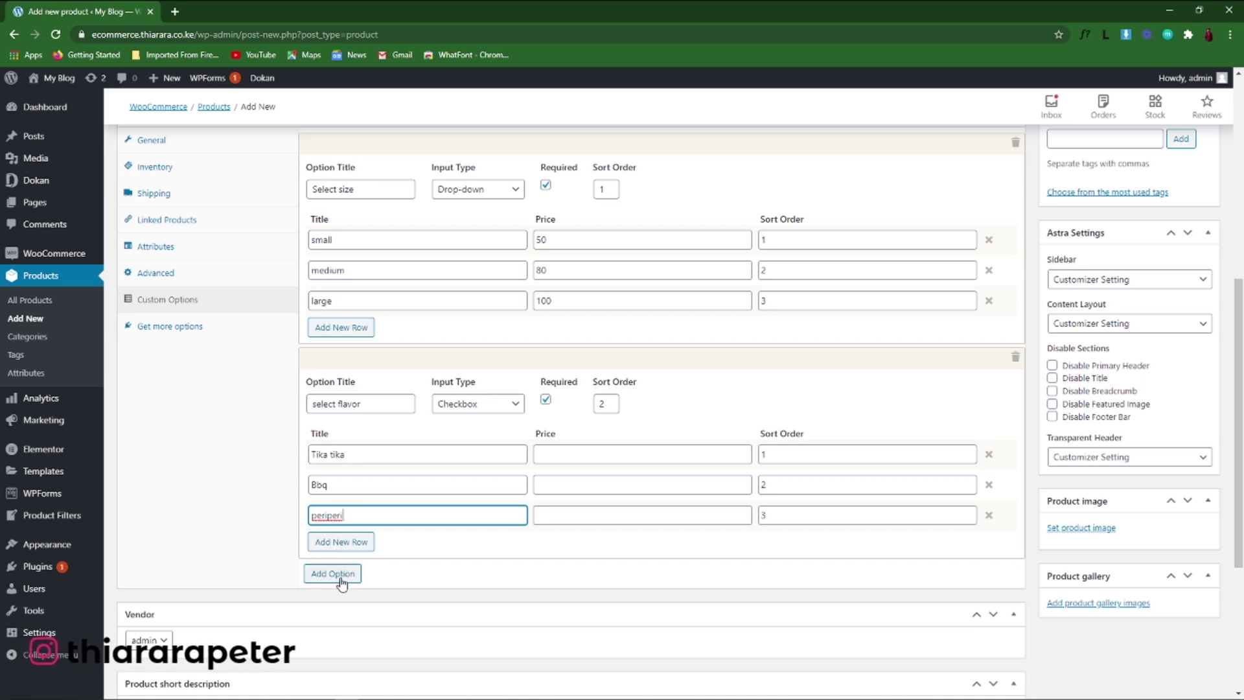
Add a third required custom option titled "Other options" with the Radio Buttons input type
scroll(338, 580, down, 2)
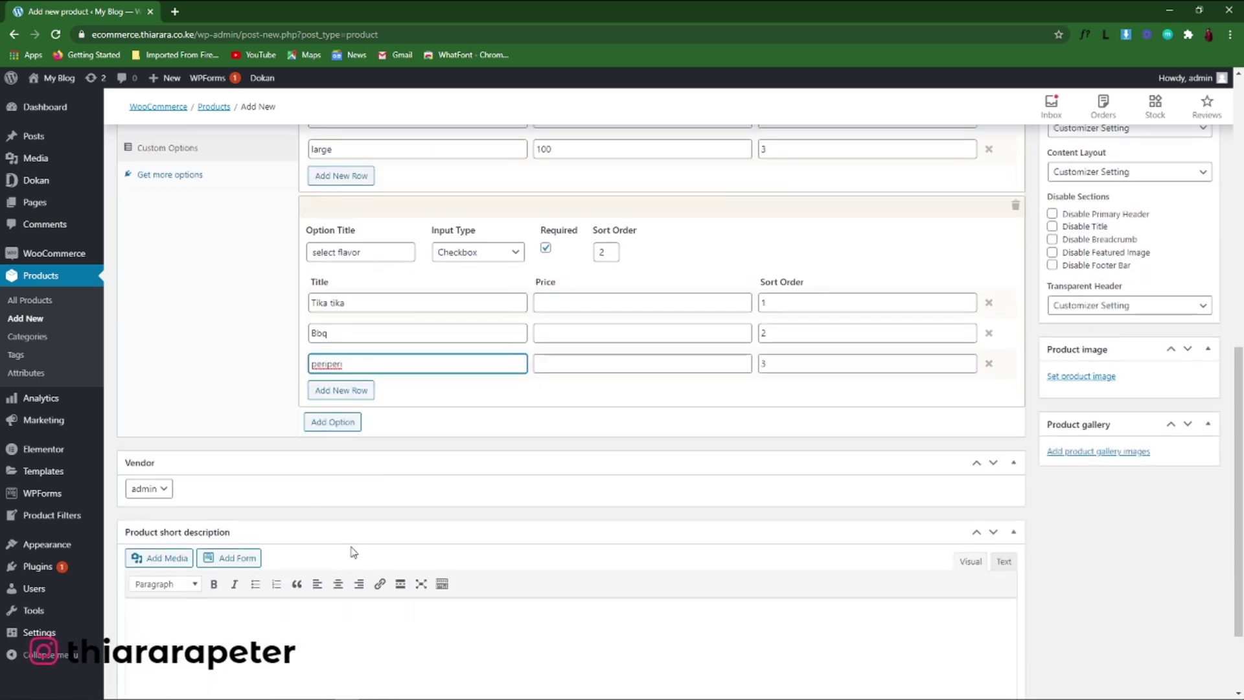
click(339, 424)
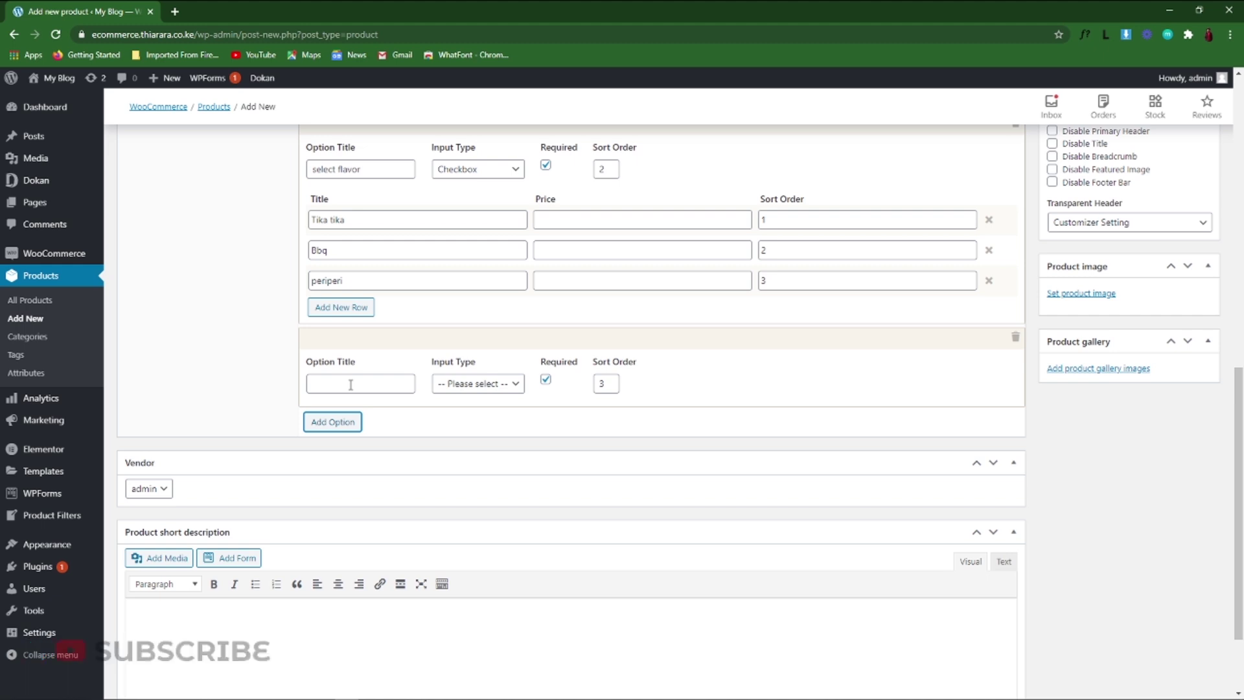
click(350, 385)
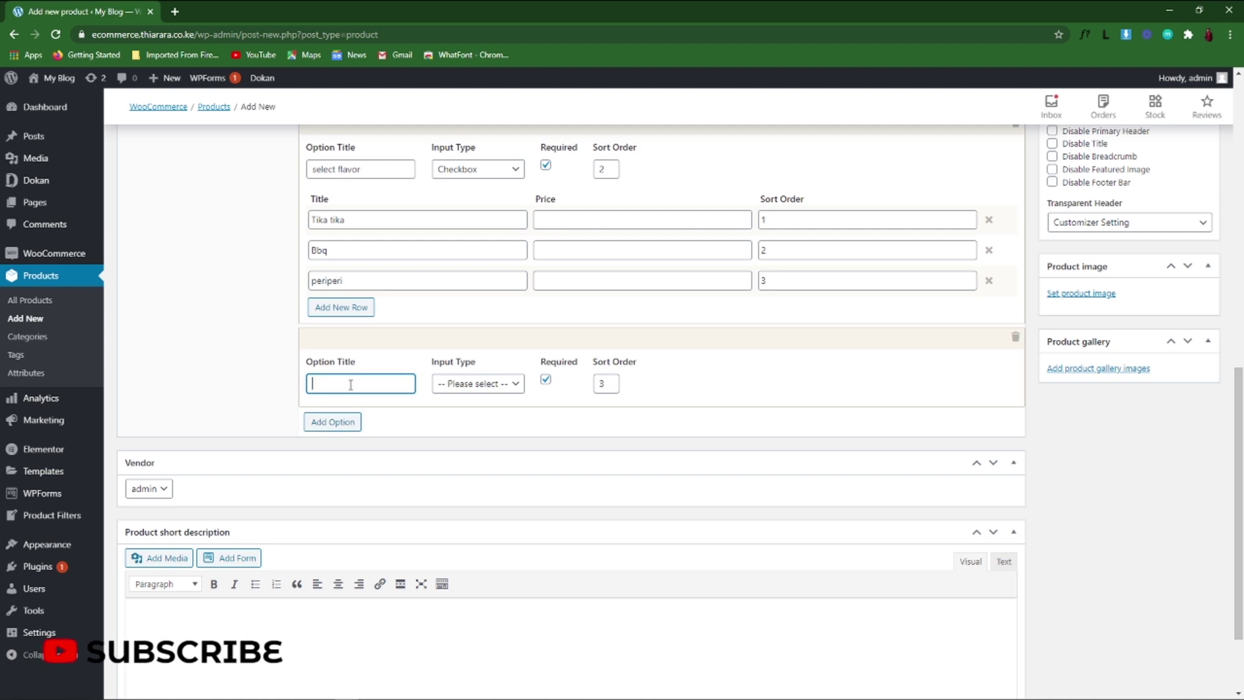
text(ther options)
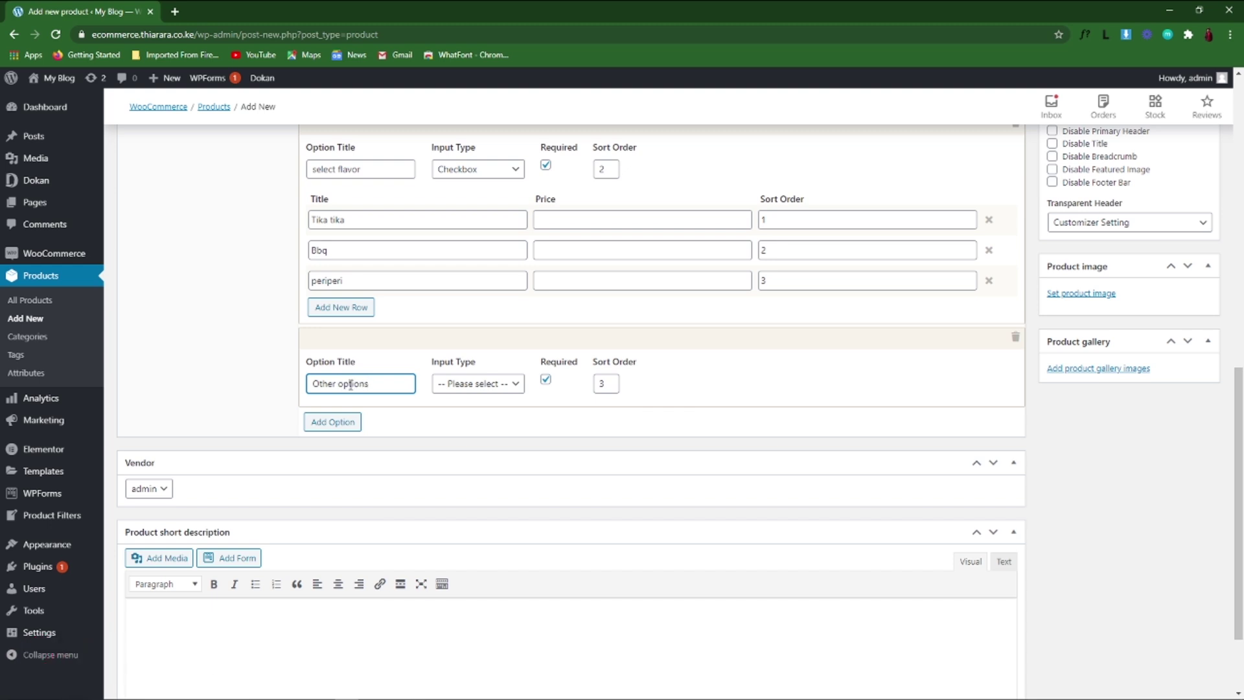
click(477, 384)
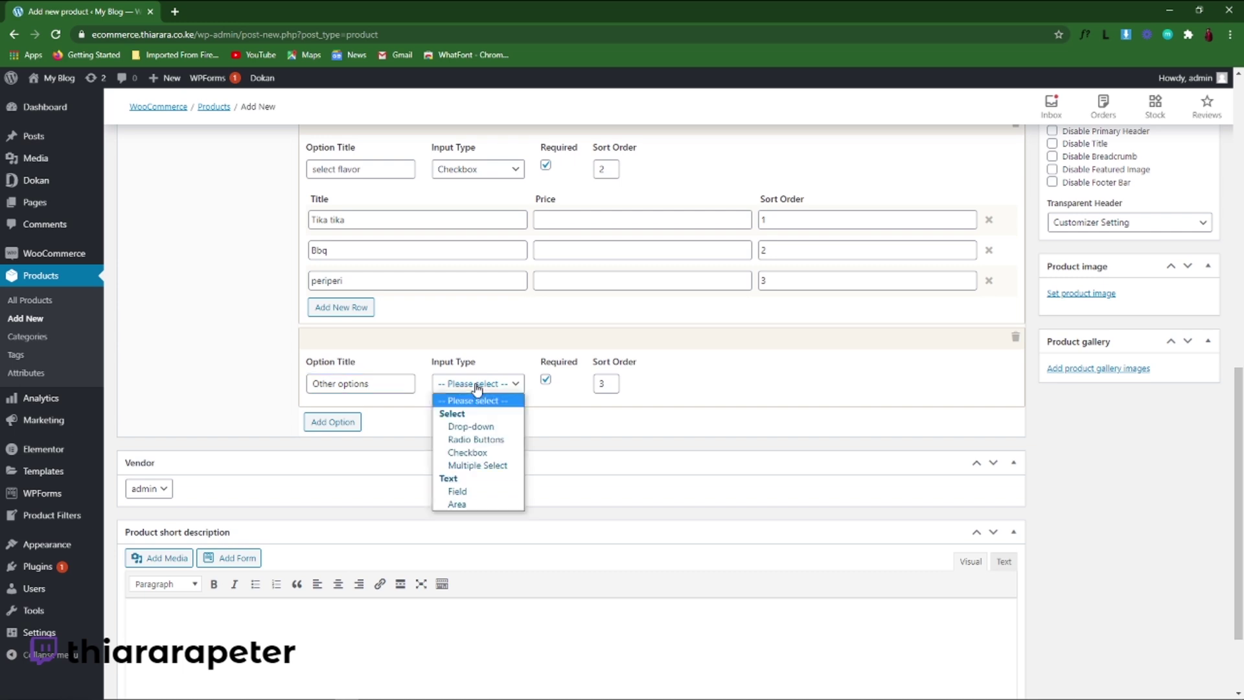
key(Escape)
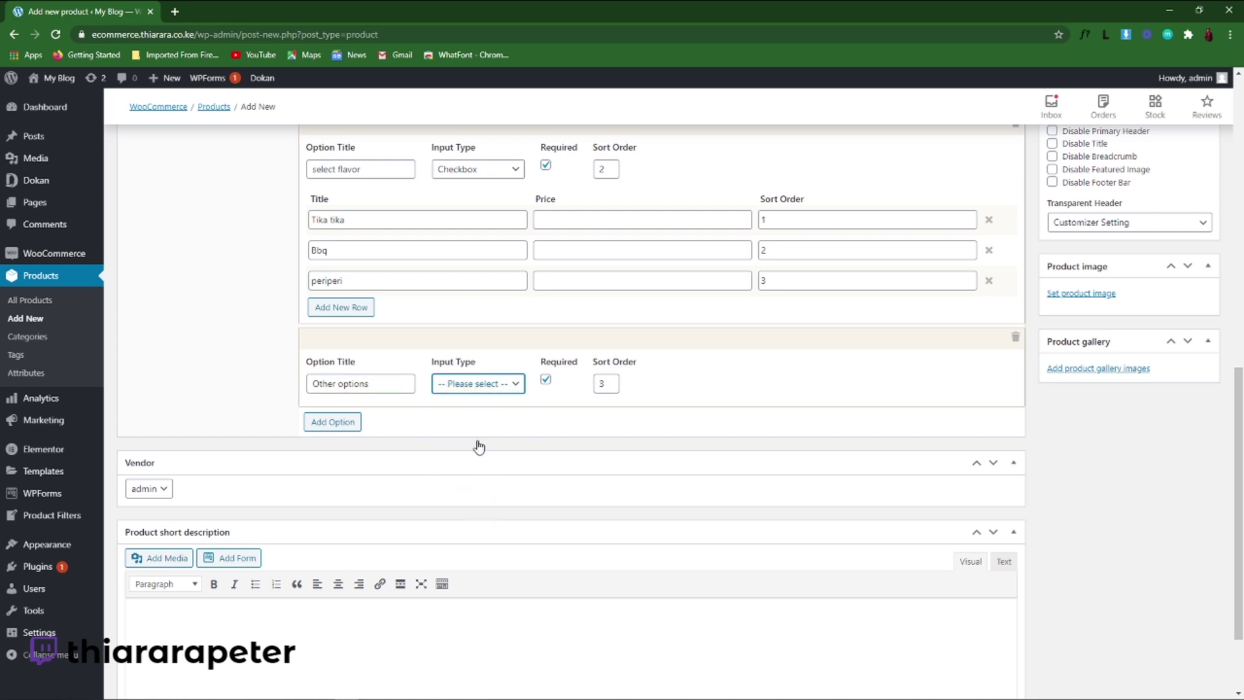
double_click(606, 384)
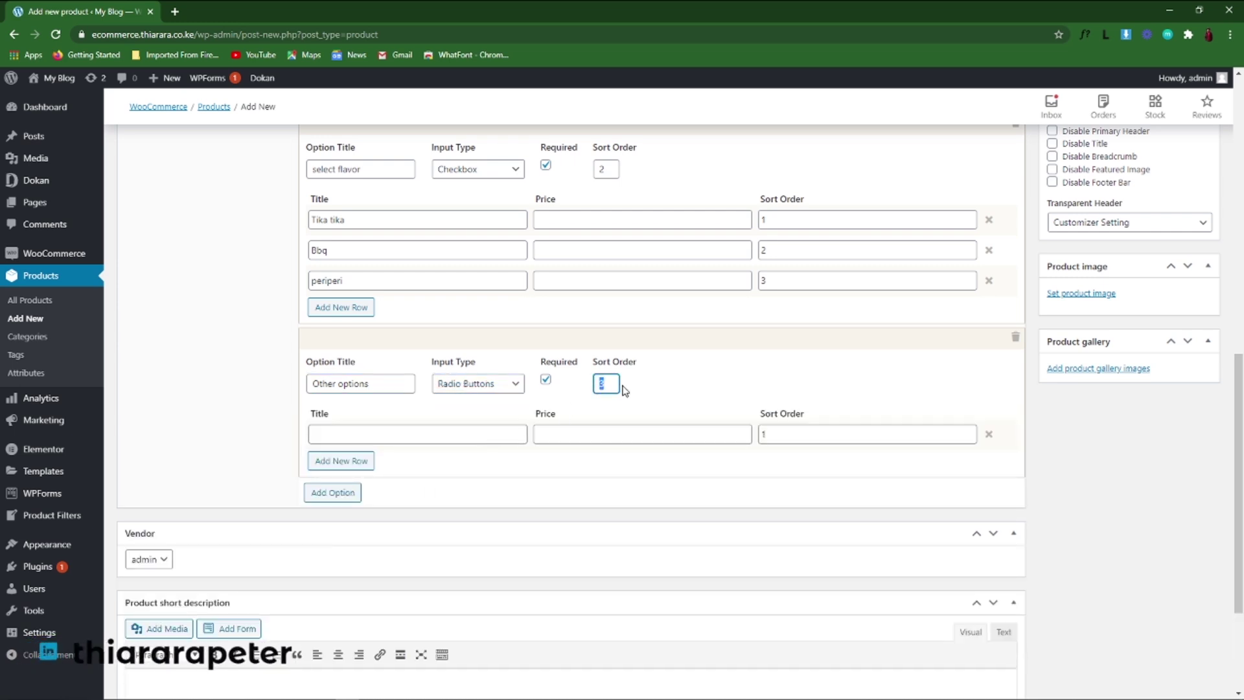
Title the first row of the "Other options" option "sliced"
click(421, 431)
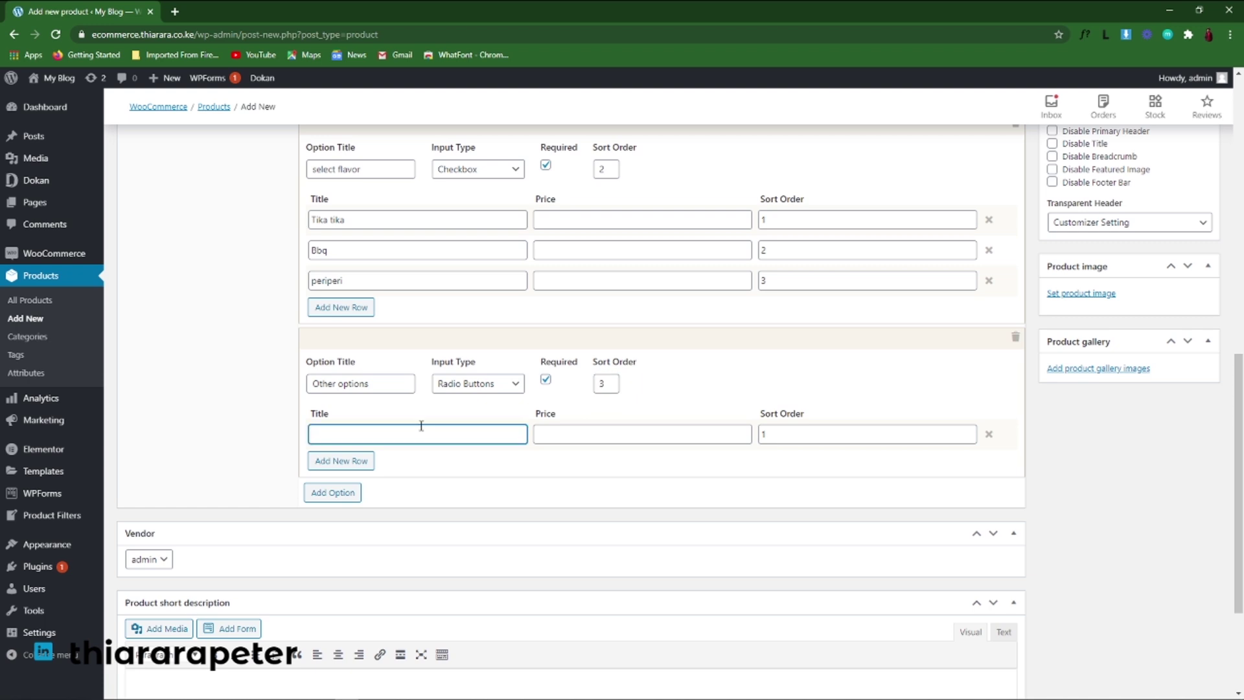
text(sli)
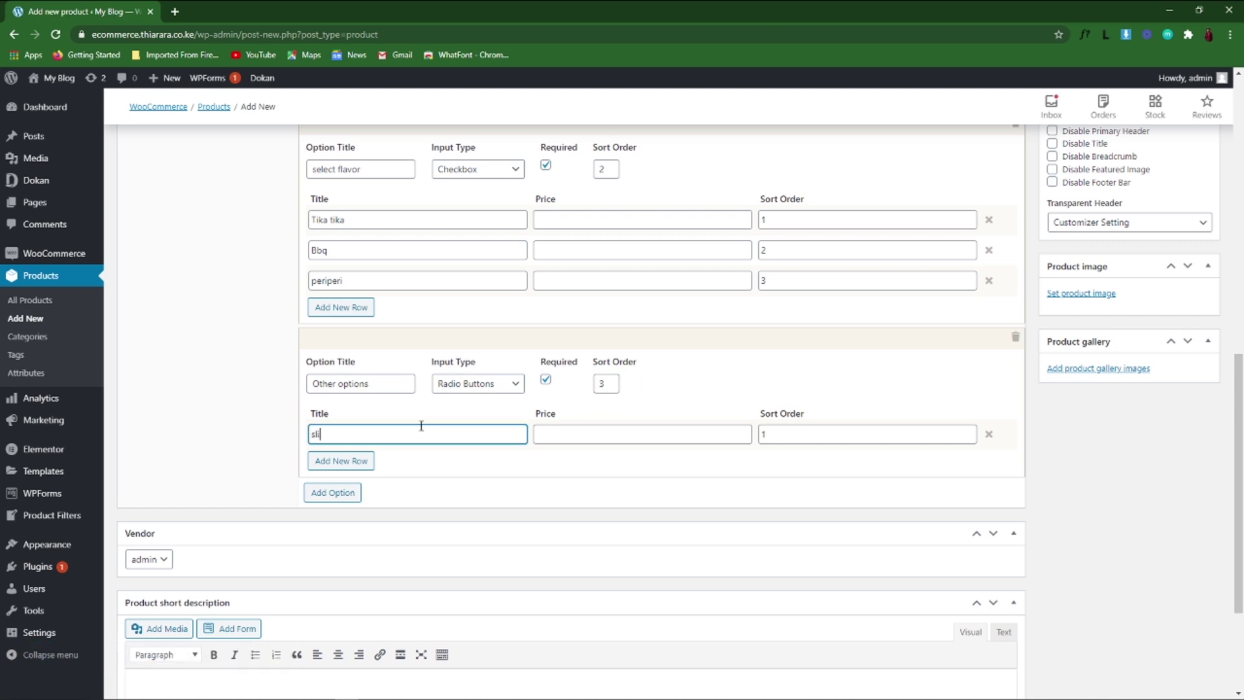
text(ced)
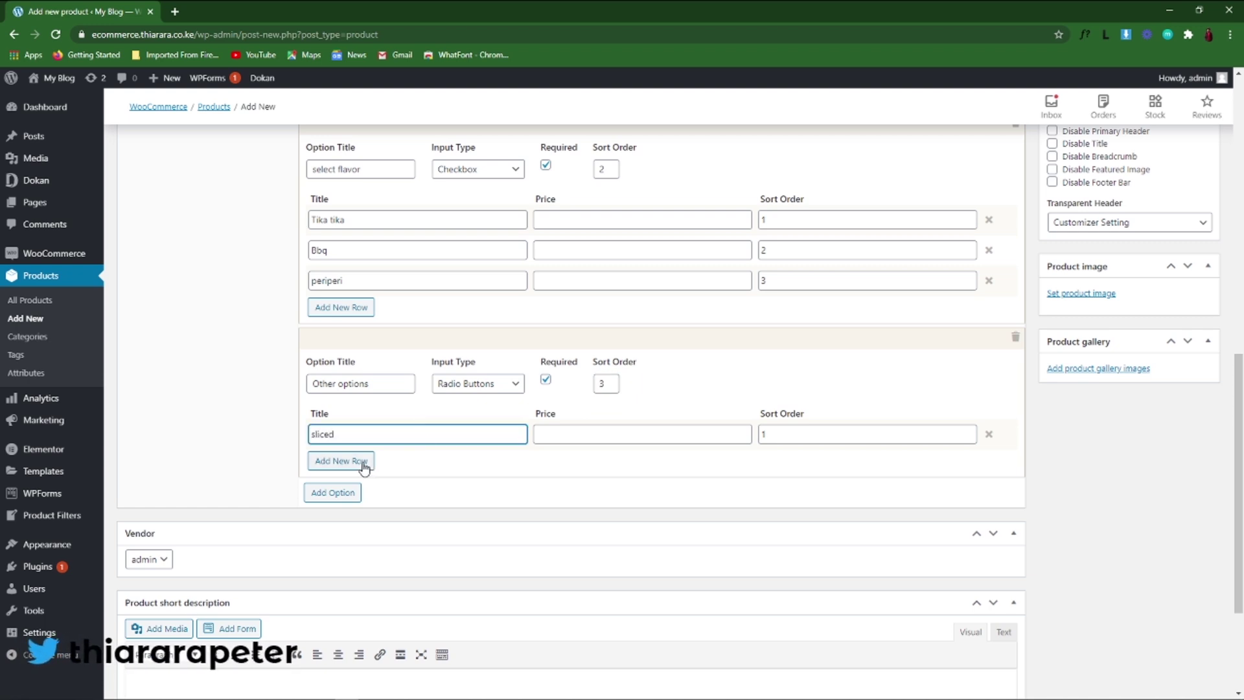
Add a second row titled "Not sliced" to the "Other options" custom option
click(352, 462)
click(348, 438)
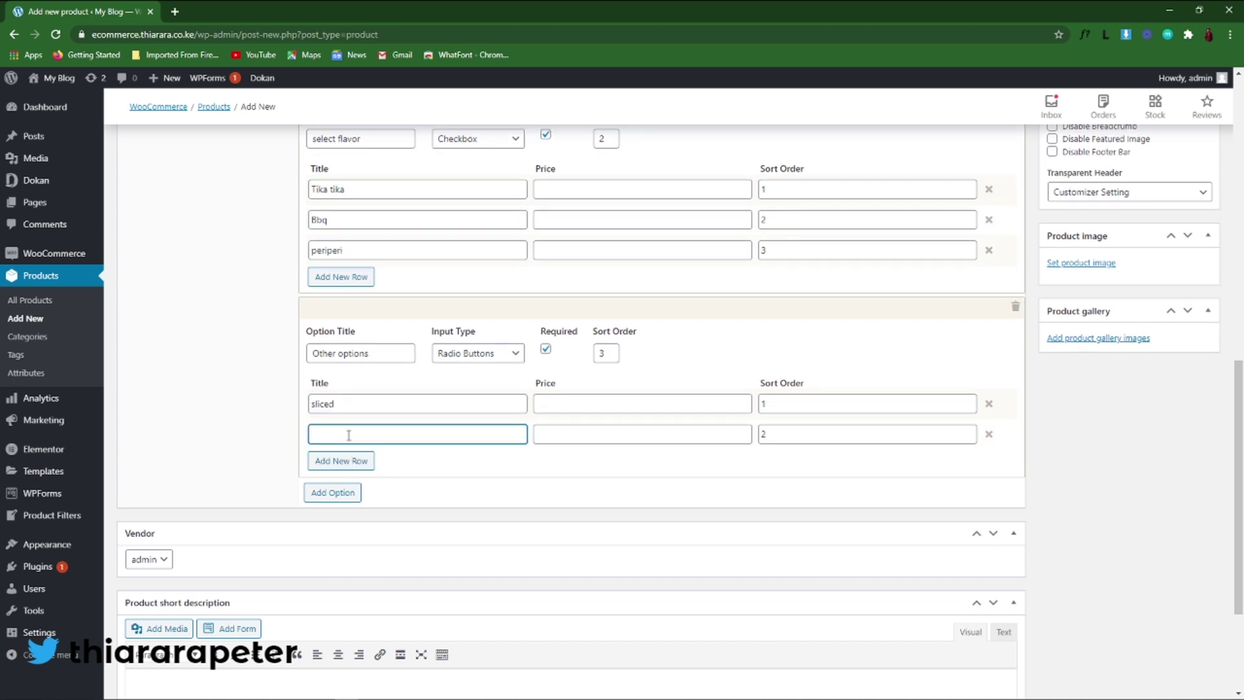
text(Not sliced)
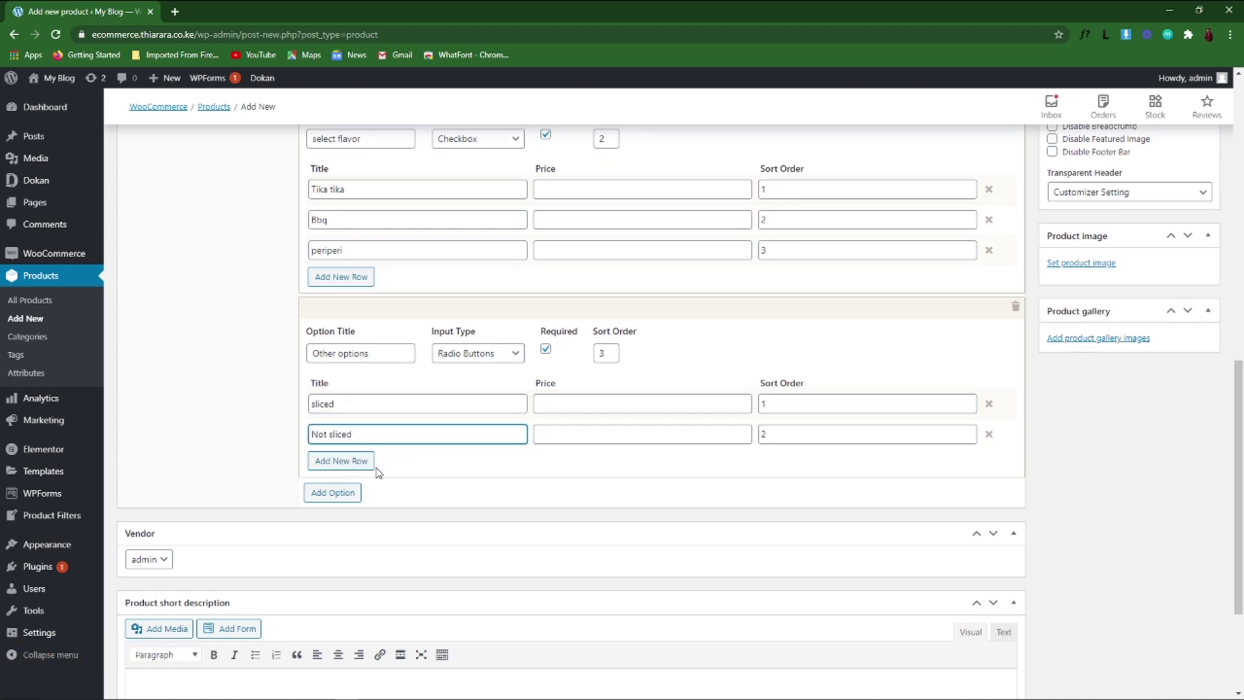
Enter "Tasty pizza" as the product short description
scroll(438, 508, down, 3)
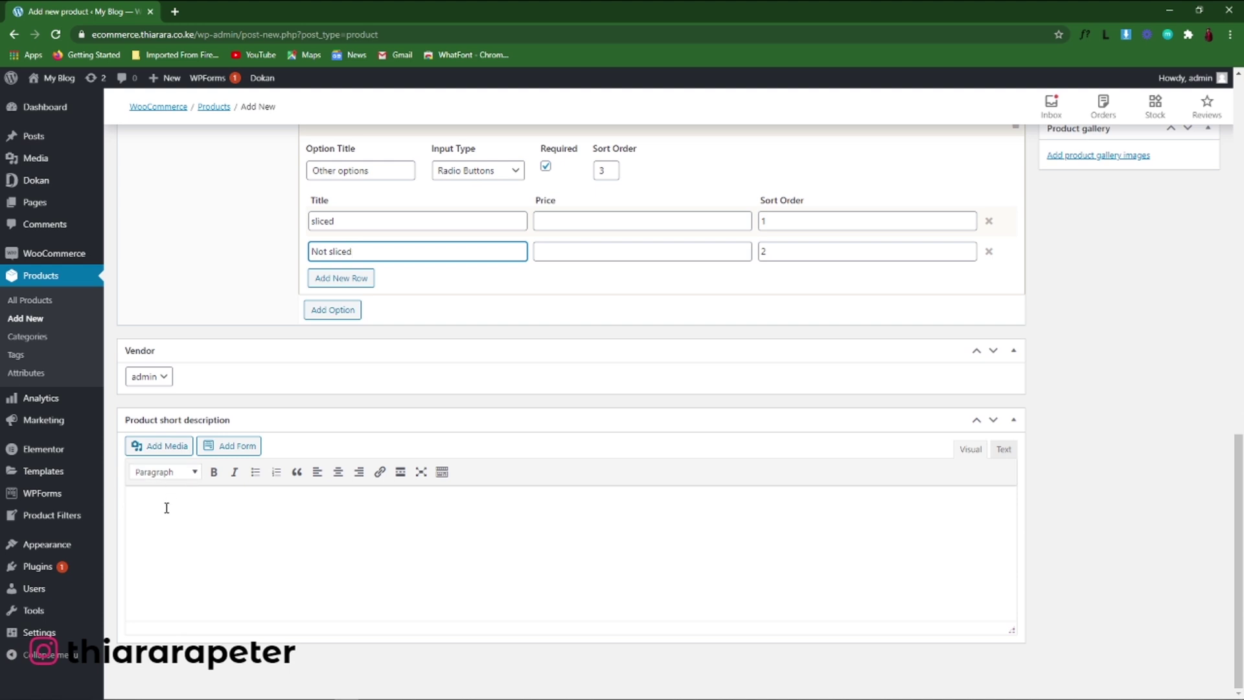
click(166, 508)
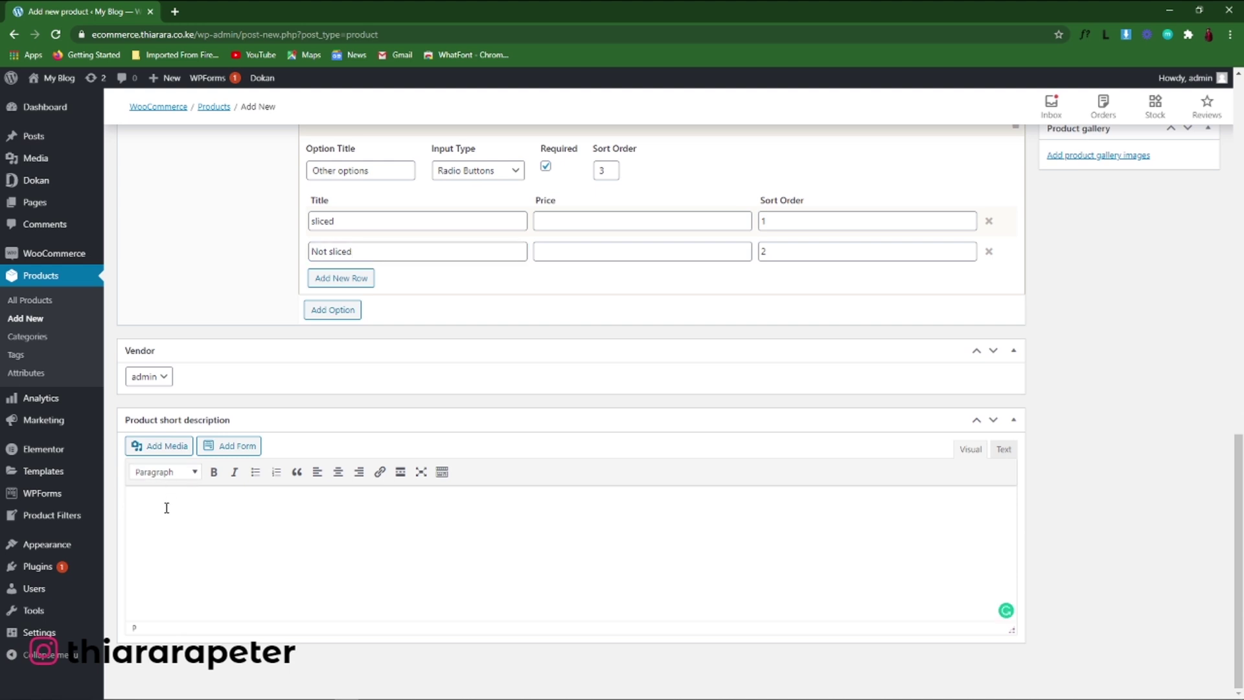
text(te)
key(BackSpace)
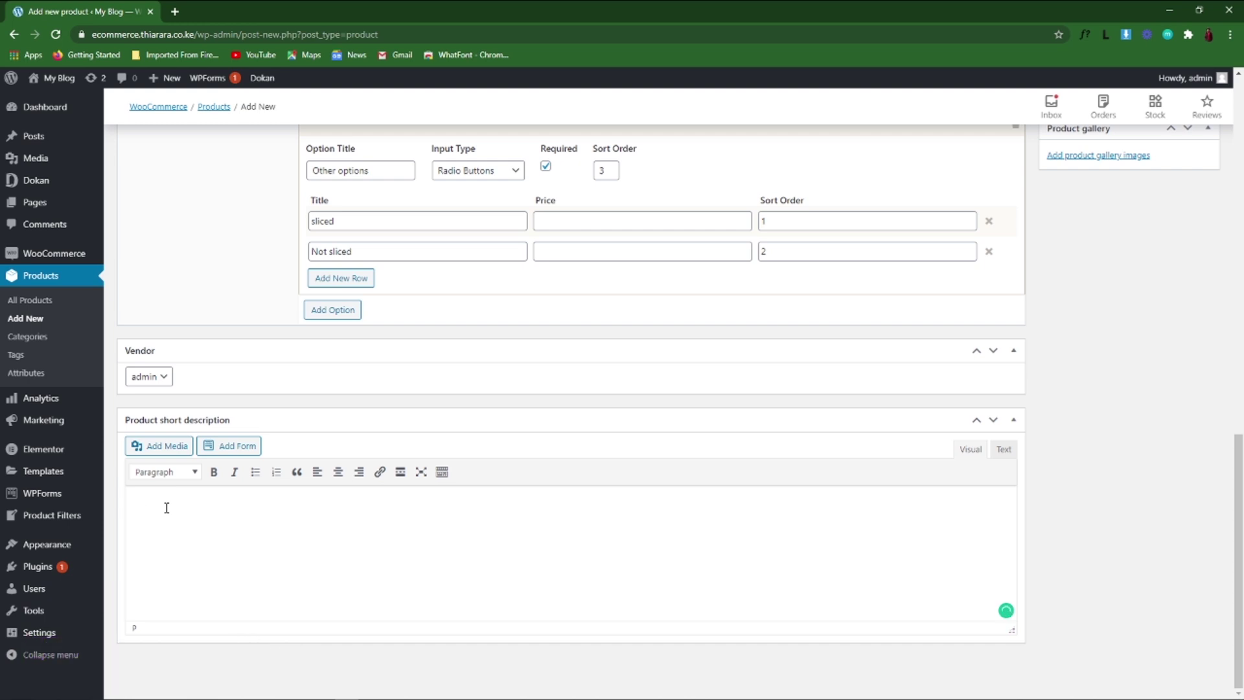
text(Tasty pi)
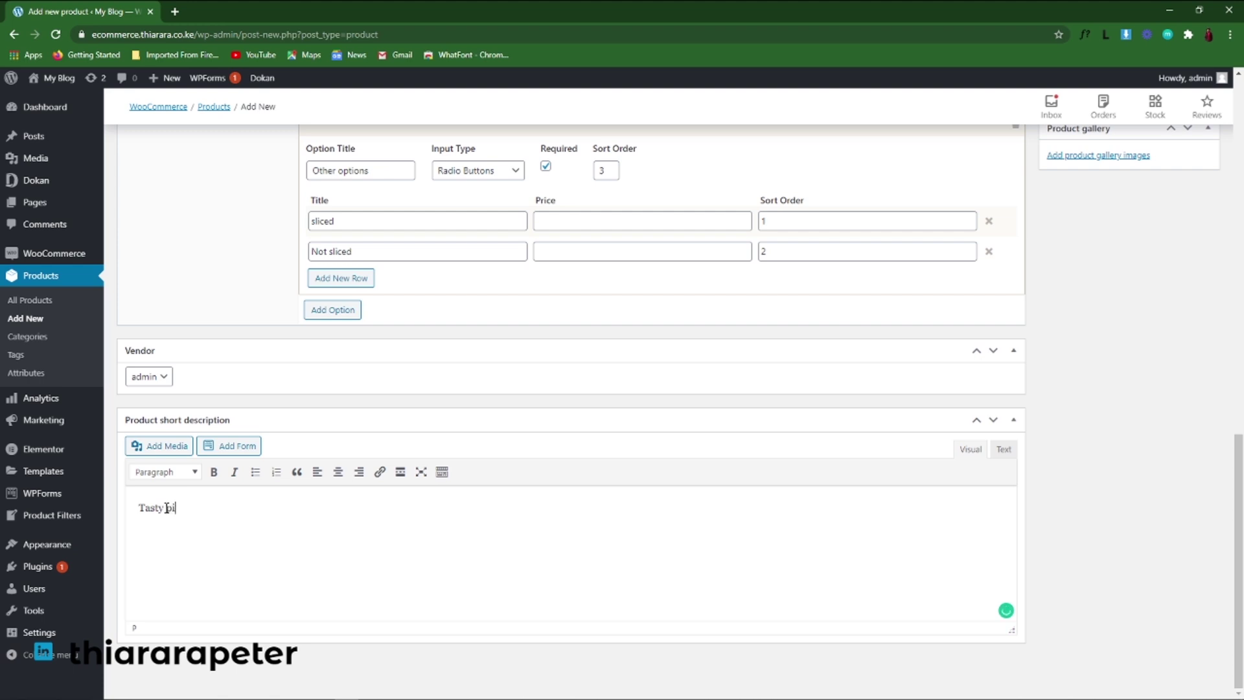
text(zza)
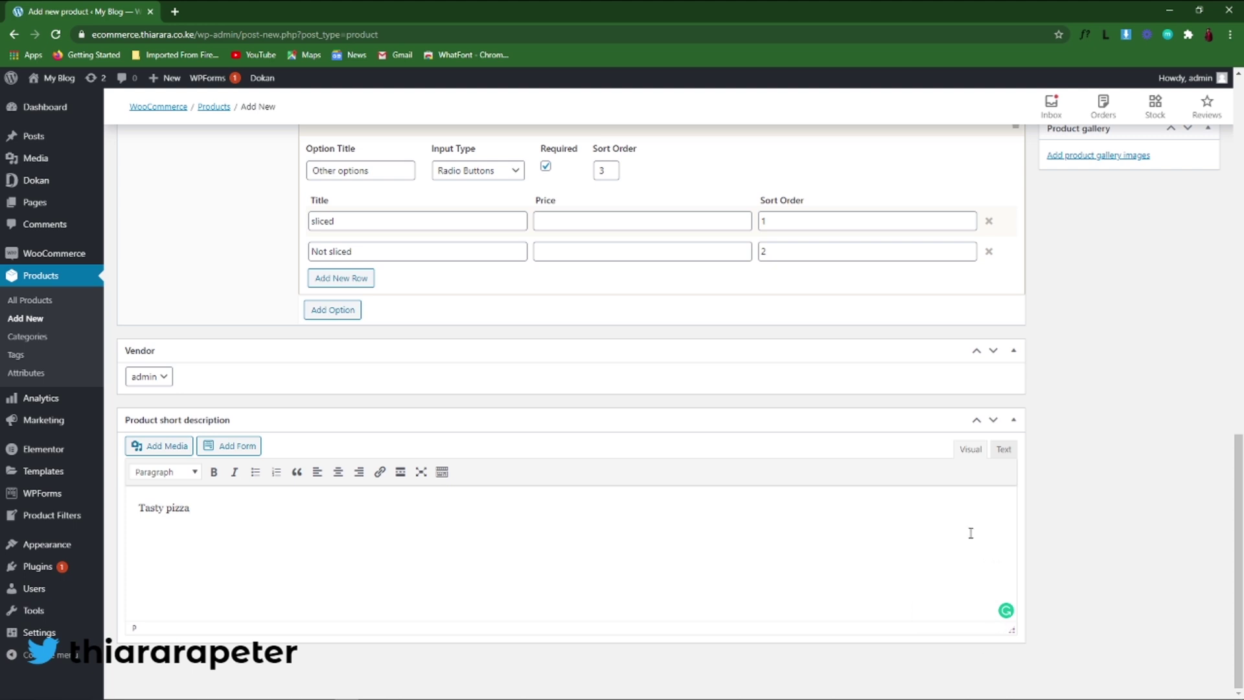
Create a new product category named "food" without a parent and assign it to the product
scroll(971, 532, up, 15)
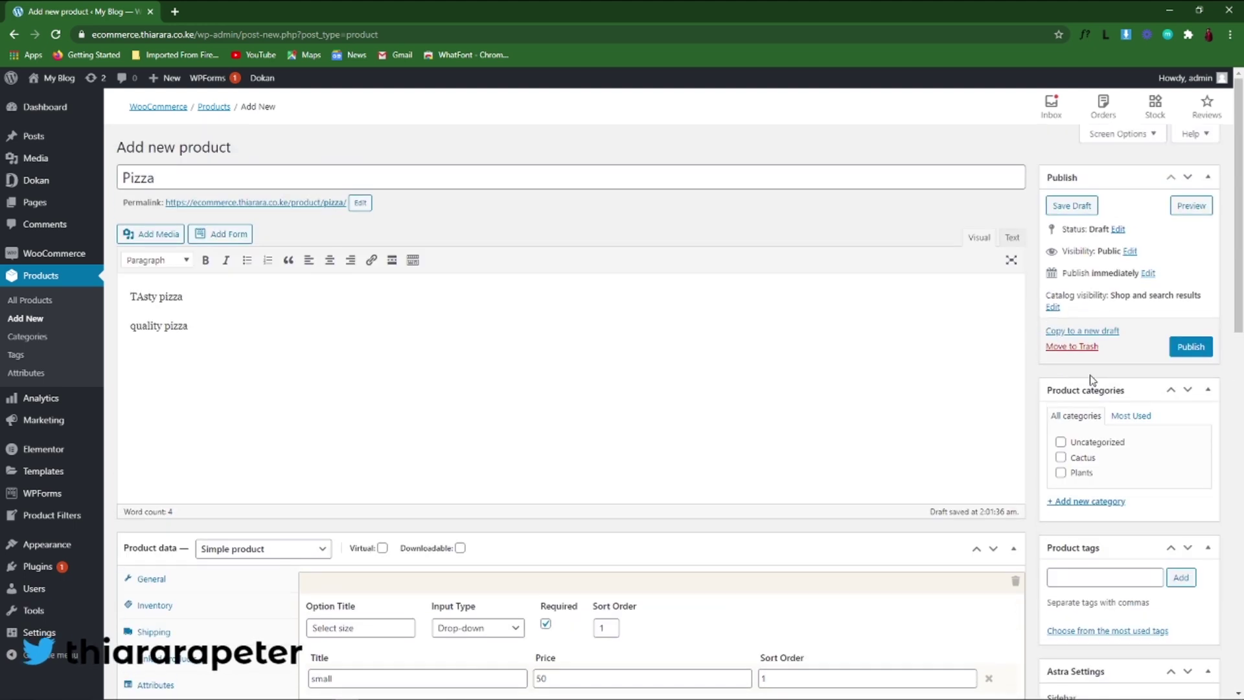
click(1098, 503)
click(1055, 535)
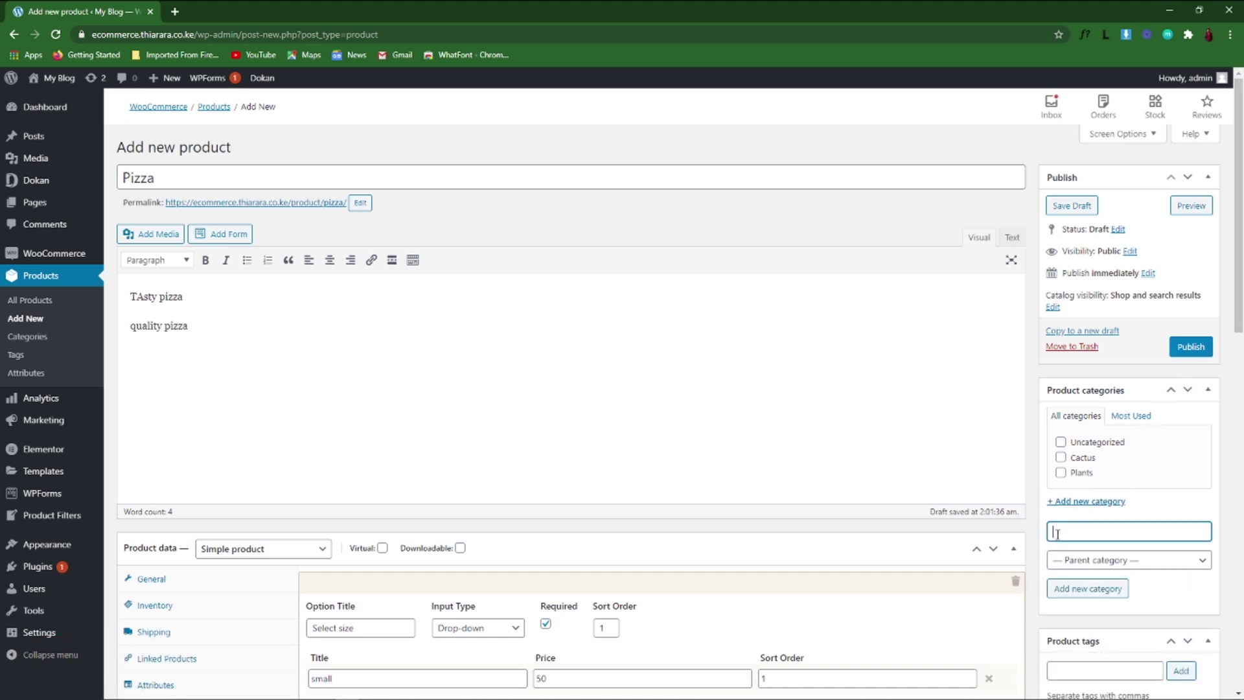
text(food)
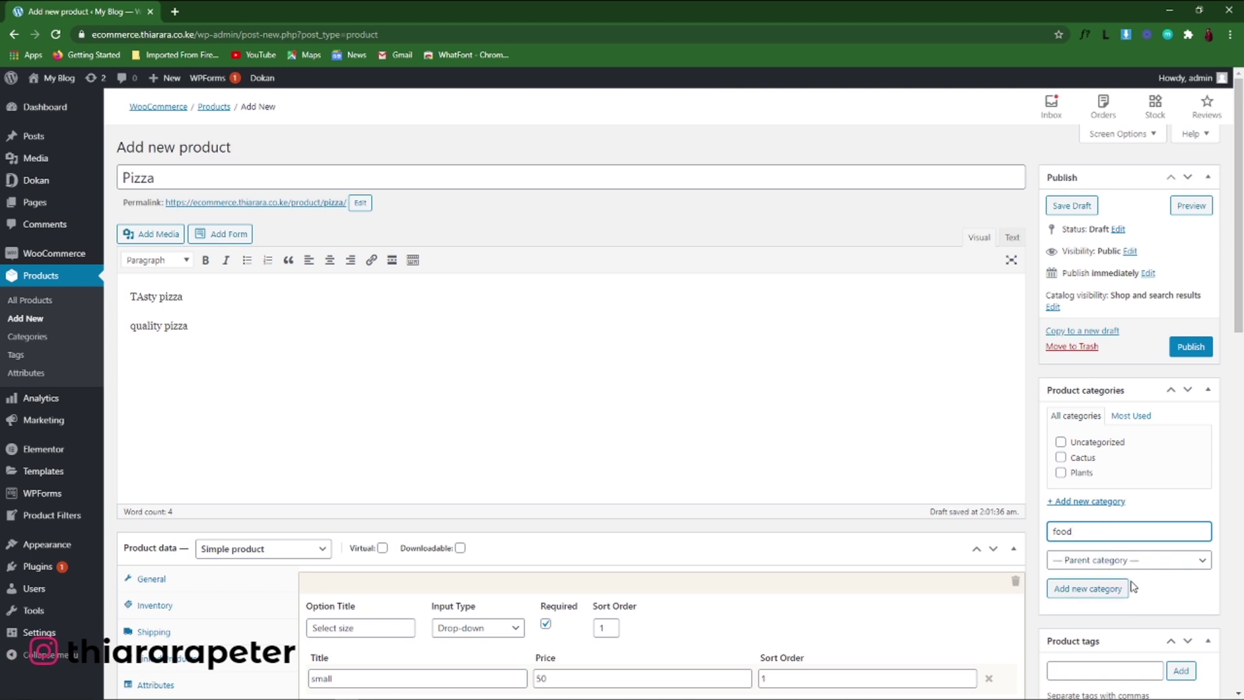
scroll(1115, 570, down, 2)
click(1119, 525)
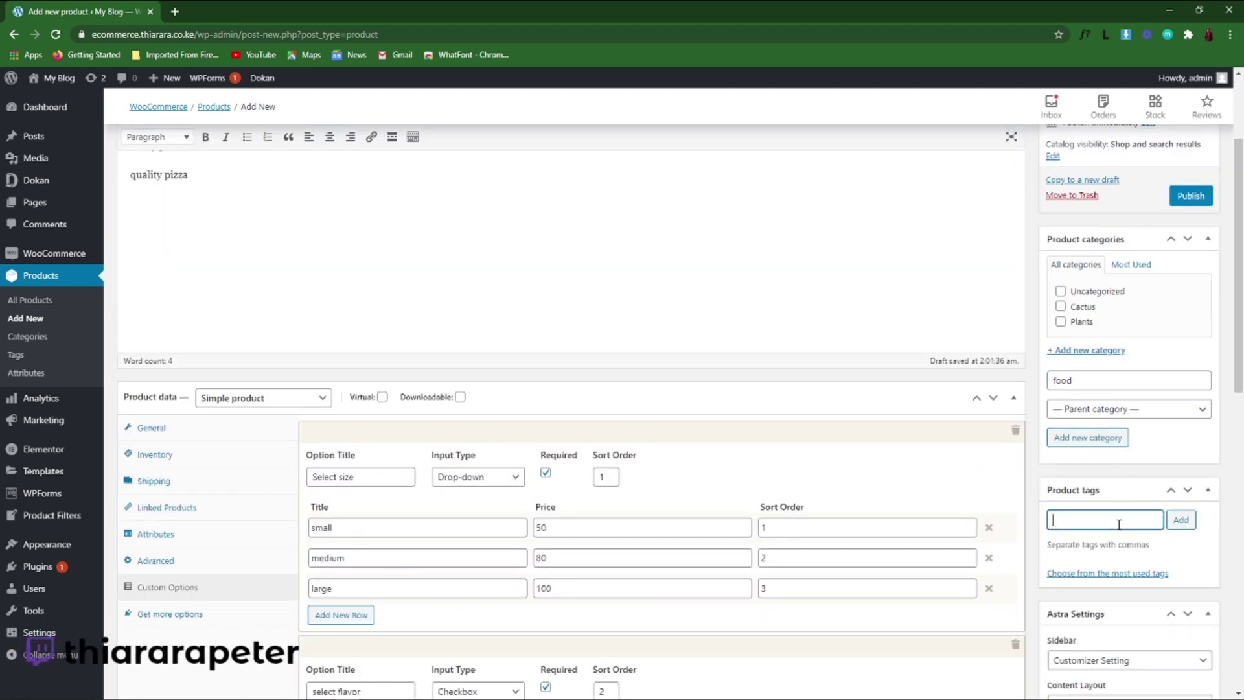
click(1110, 381)
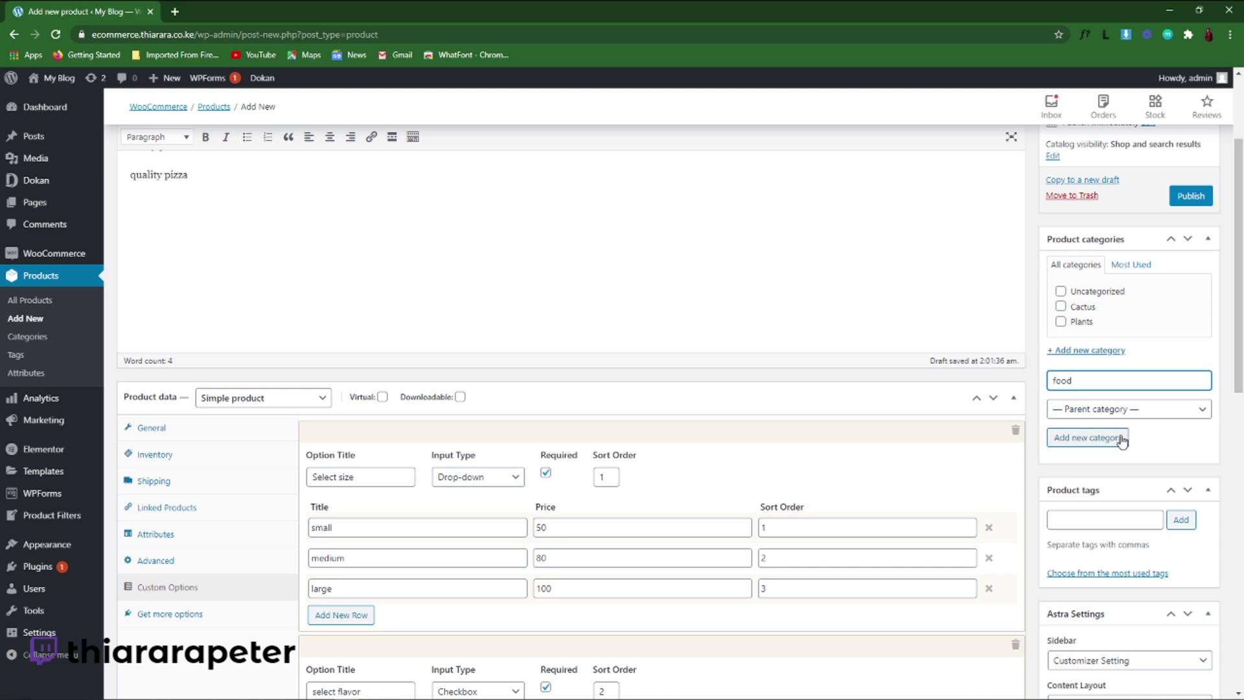
click(1109, 438)
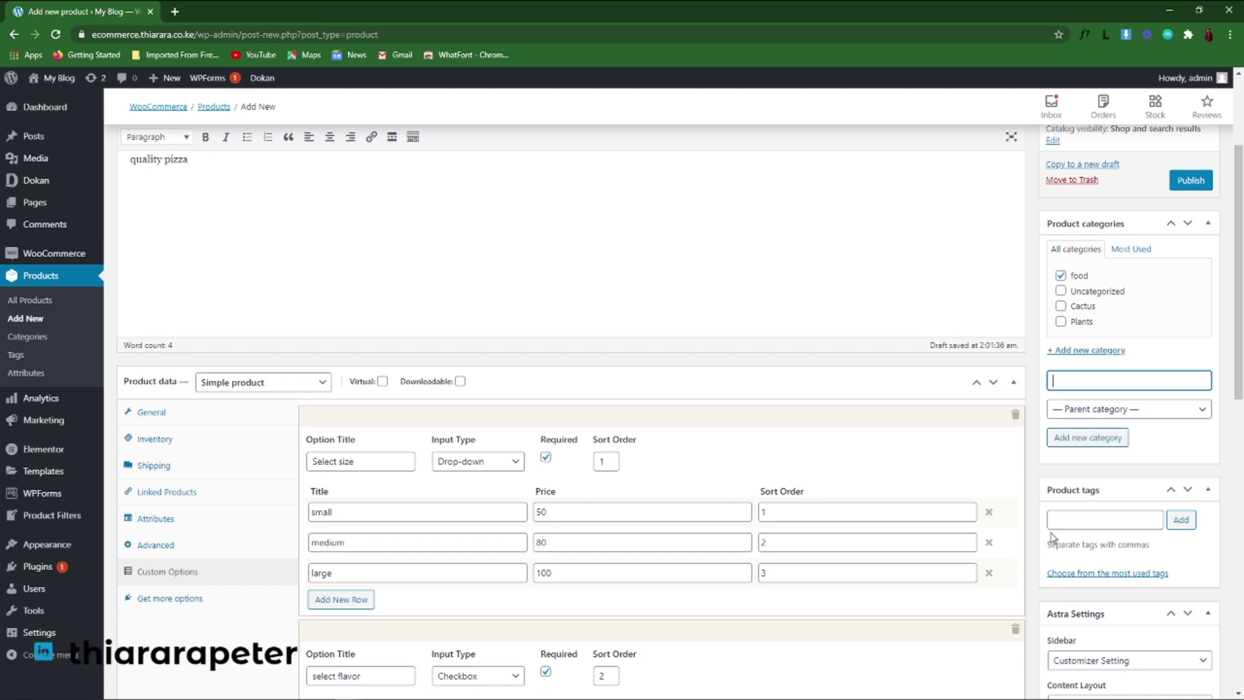
Set pizza.png from the media library as the product image
scroll(1076, 512, down, 3)
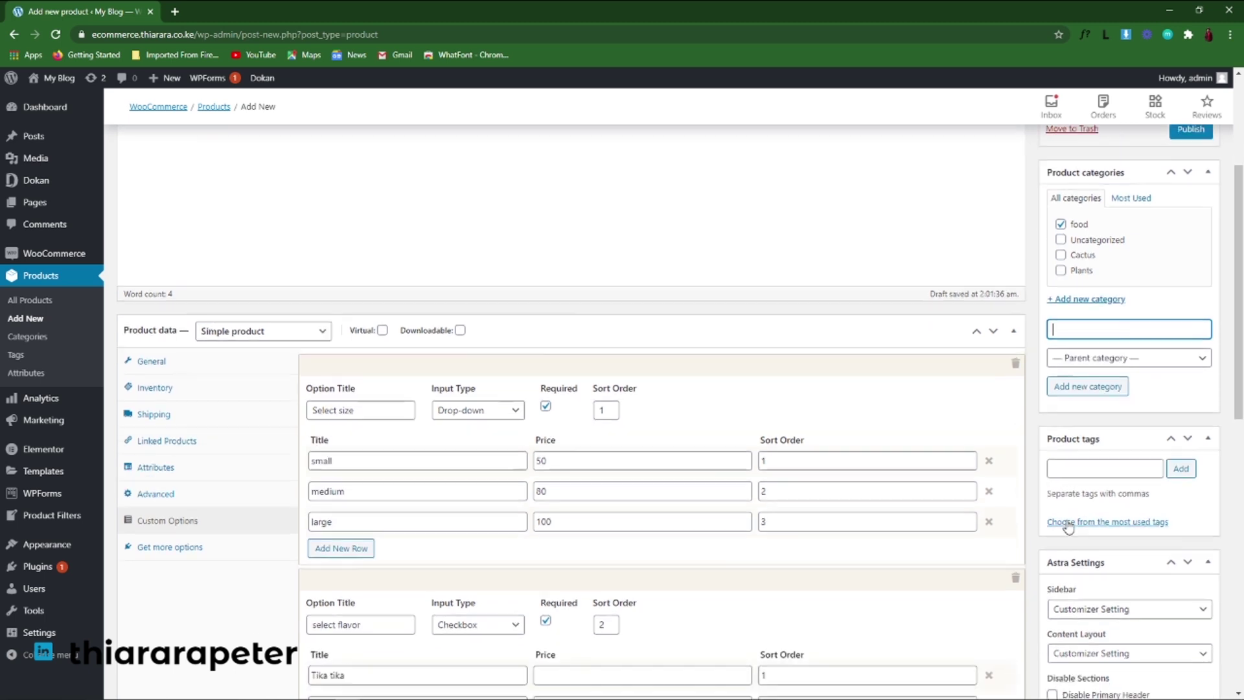
scroll(1087, 489, down, 5)
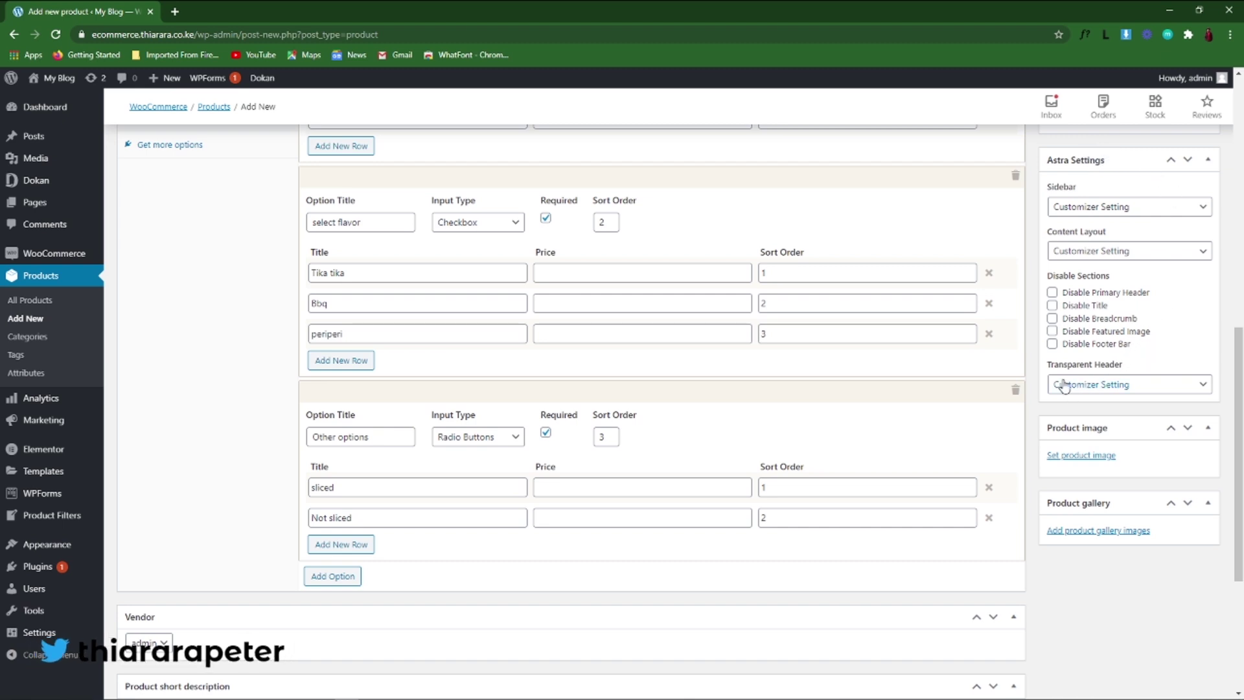
click(1081, 457)
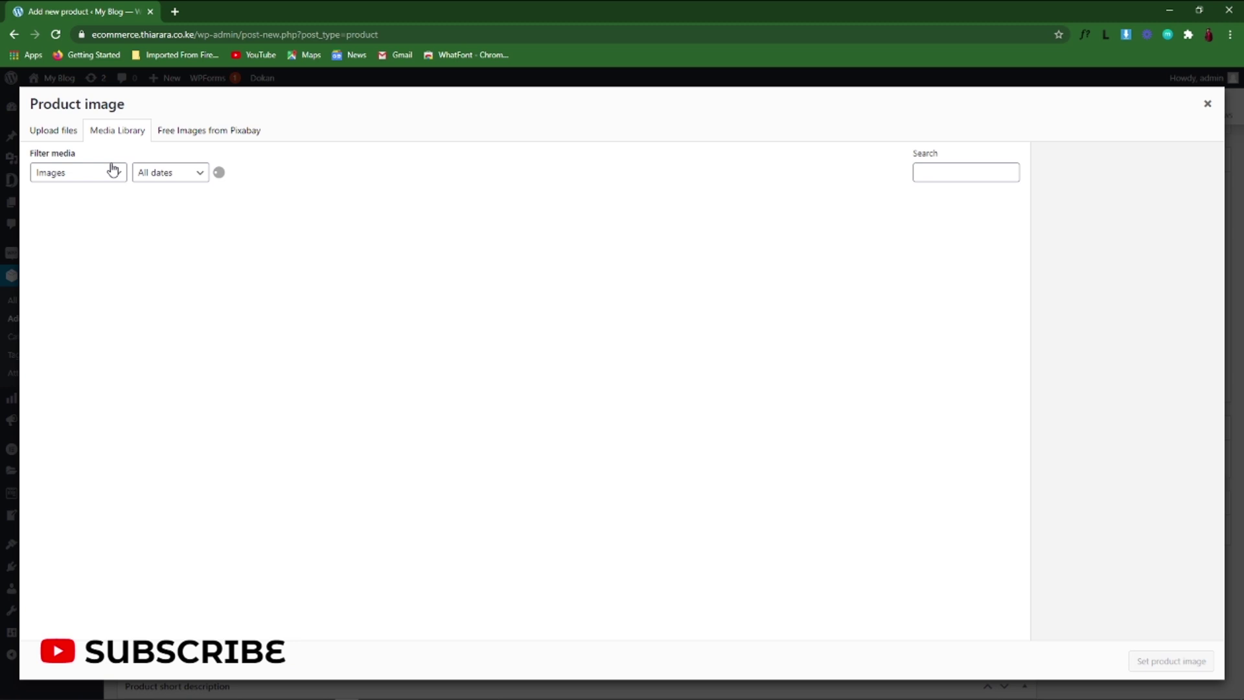
click(68, 131)
click(583, 350)
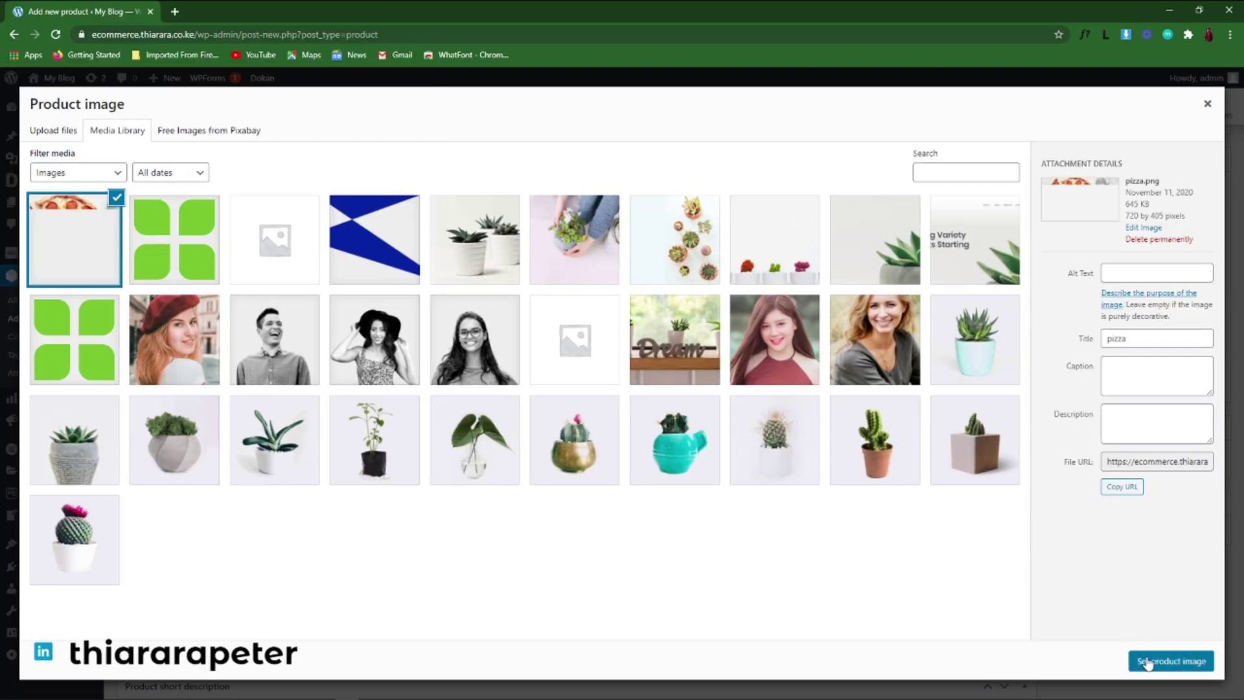
click(1147, 661)
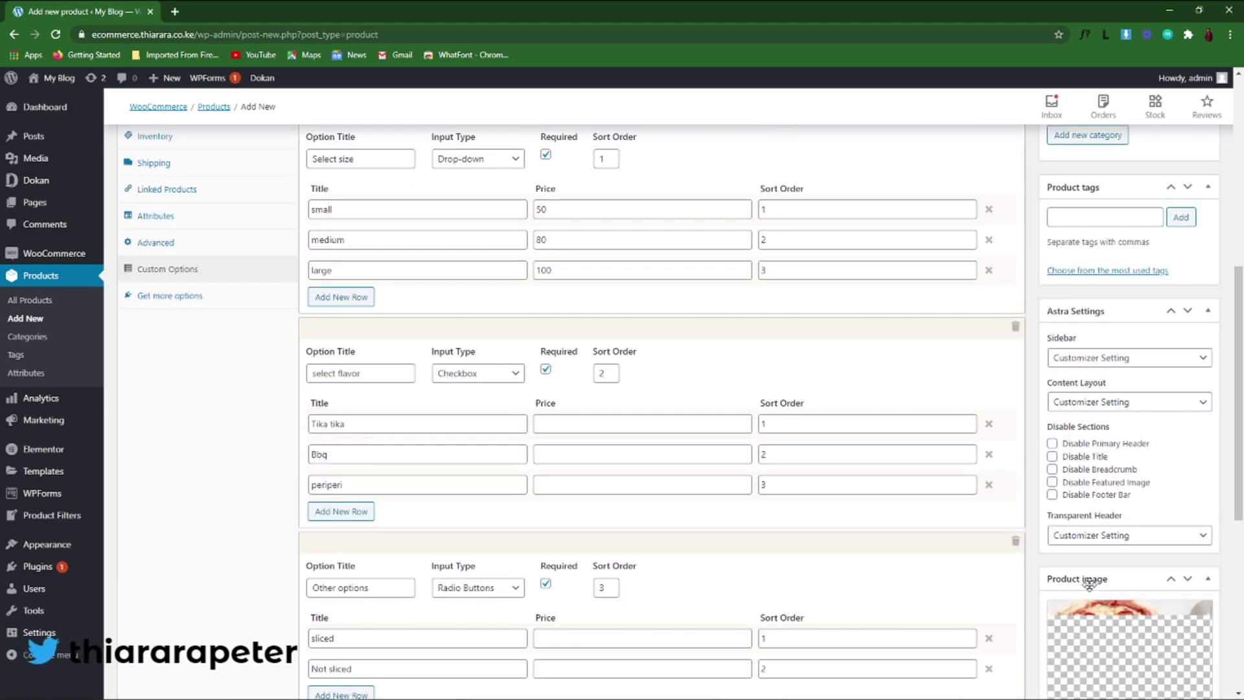
scroll(1086, 545, down, 2)
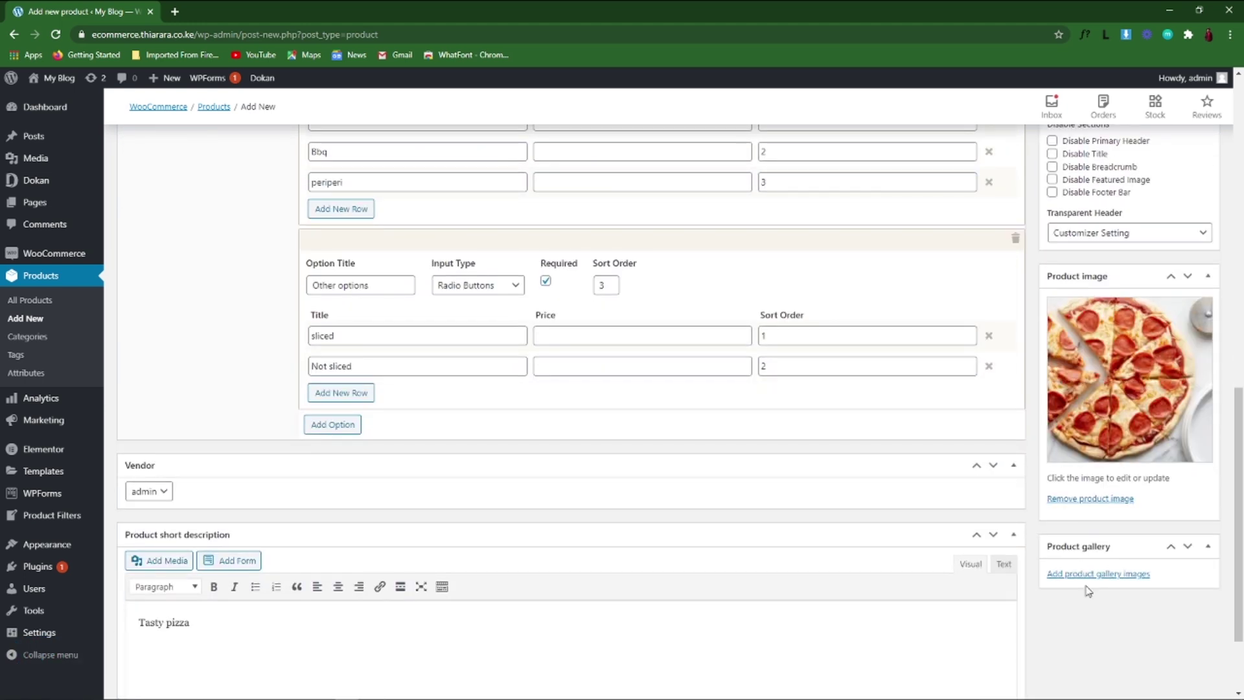
Publish the Pizza product and open its store page in a new browser tab
scroll(1089, 591, up, 10)
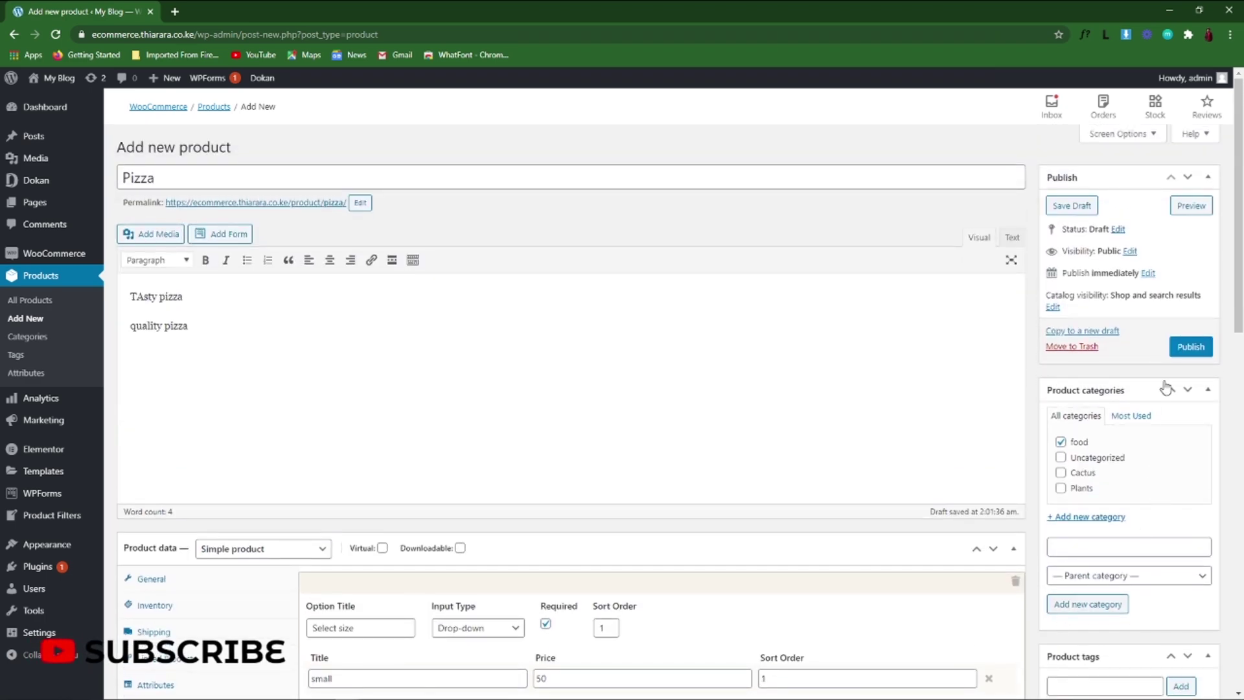
click(1190, 348)
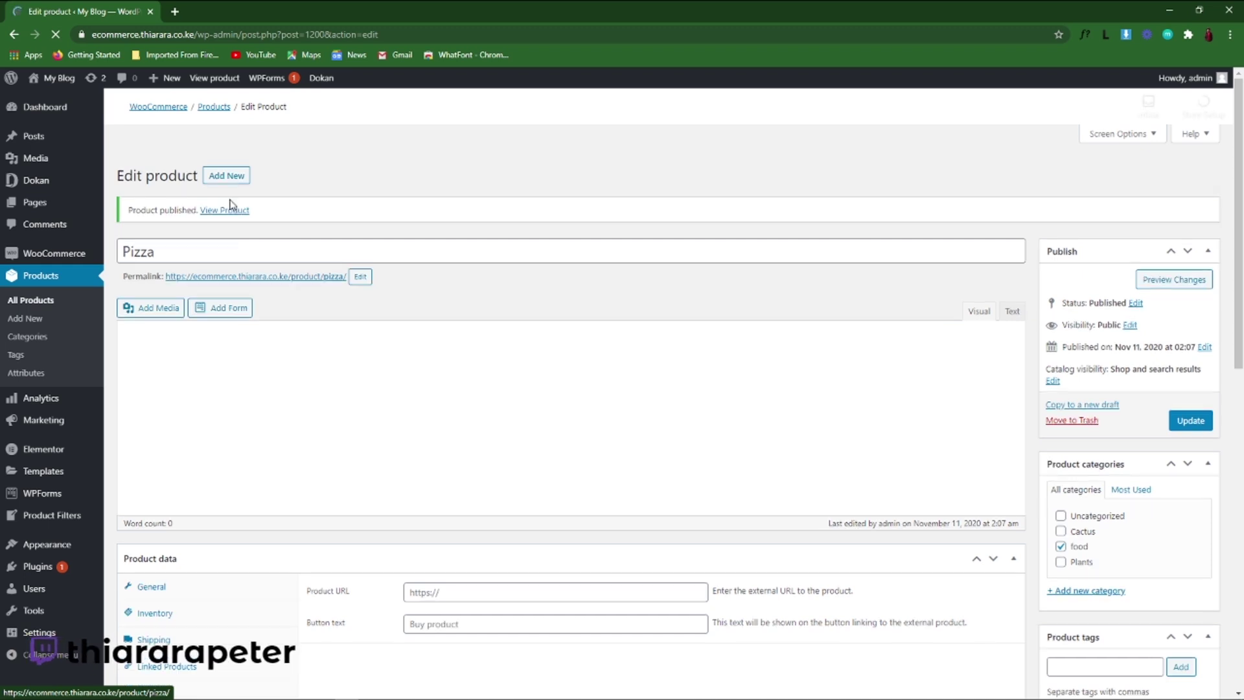
middle_click(231, 205)
click(209, 12)
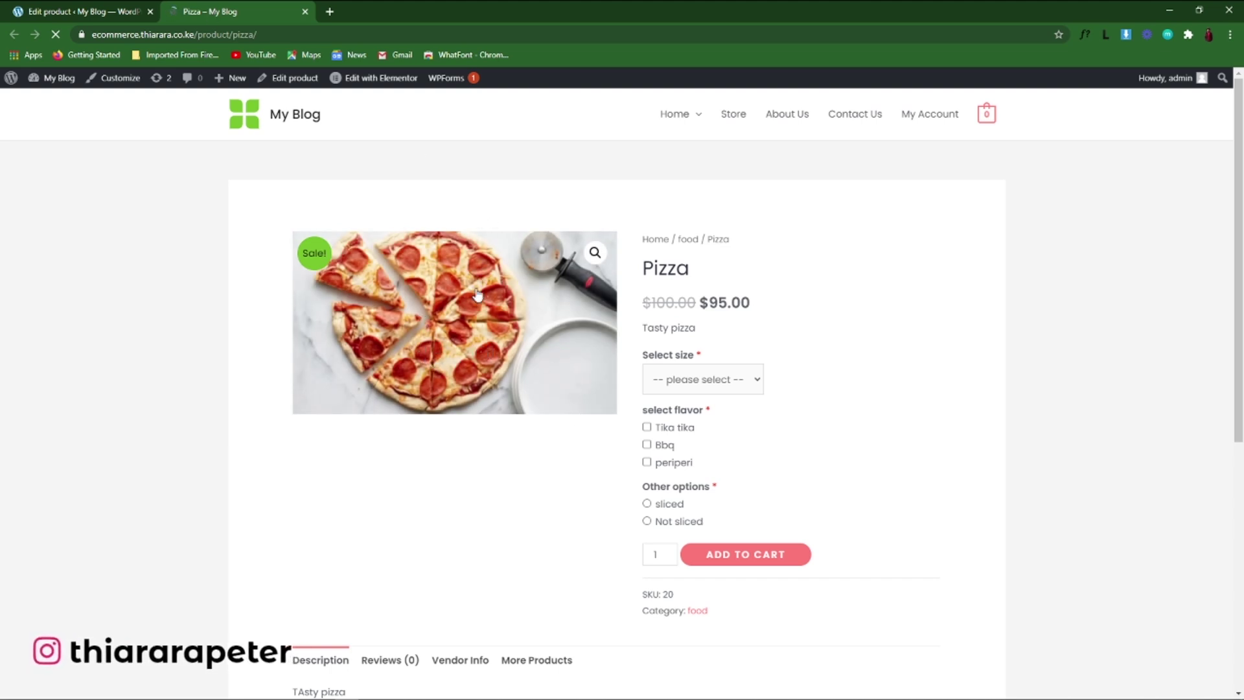
Examine the title, price and available size choices on the Pizza product page
drag(693, 278, 650, 277)
drag(759, 312, 708, 339)
click(720, 354)
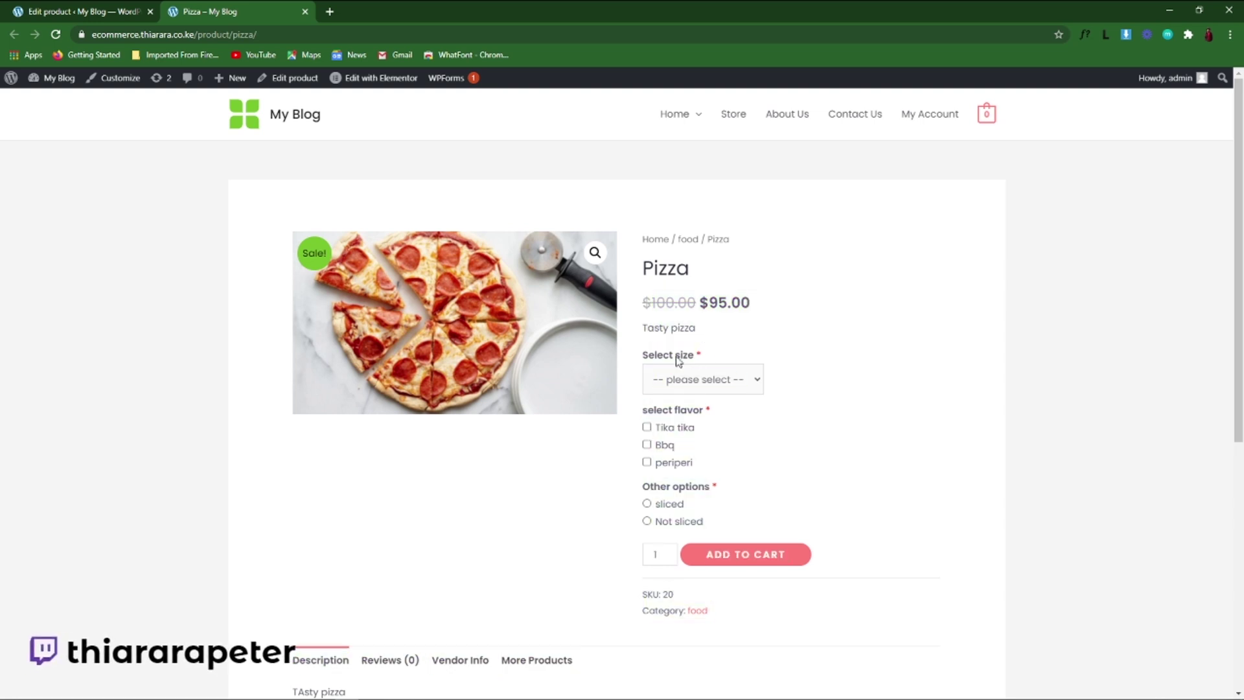
click(712, 381)
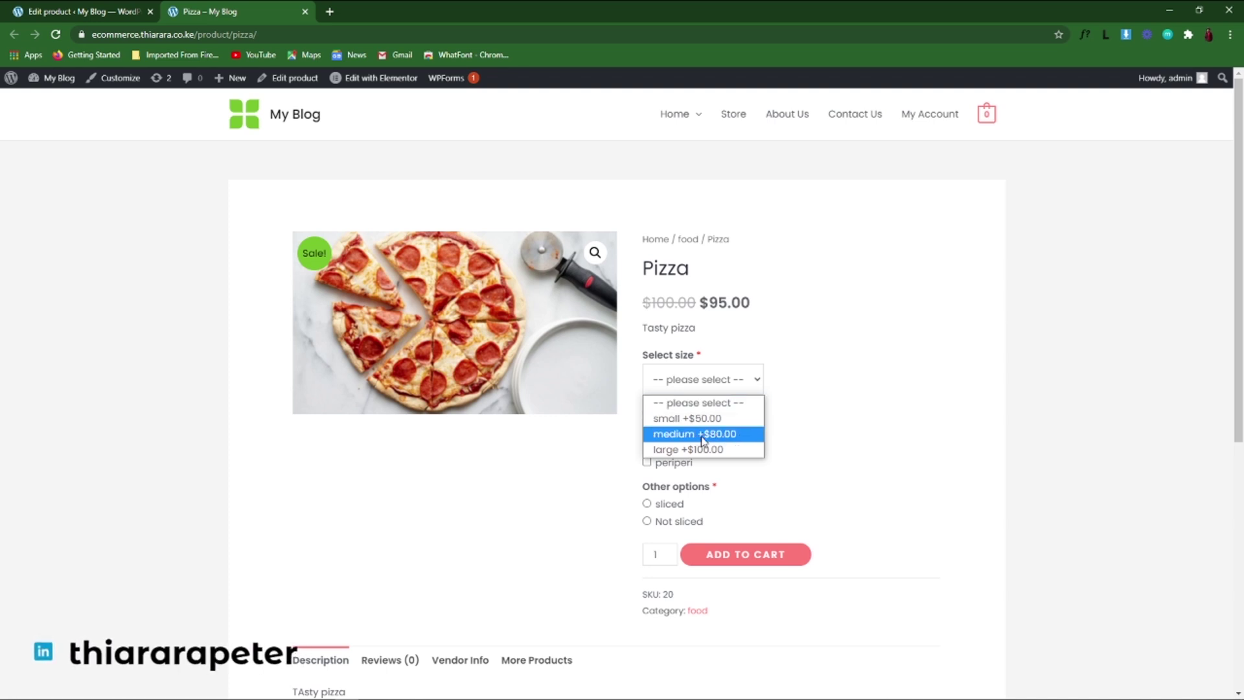
click(842, 456)
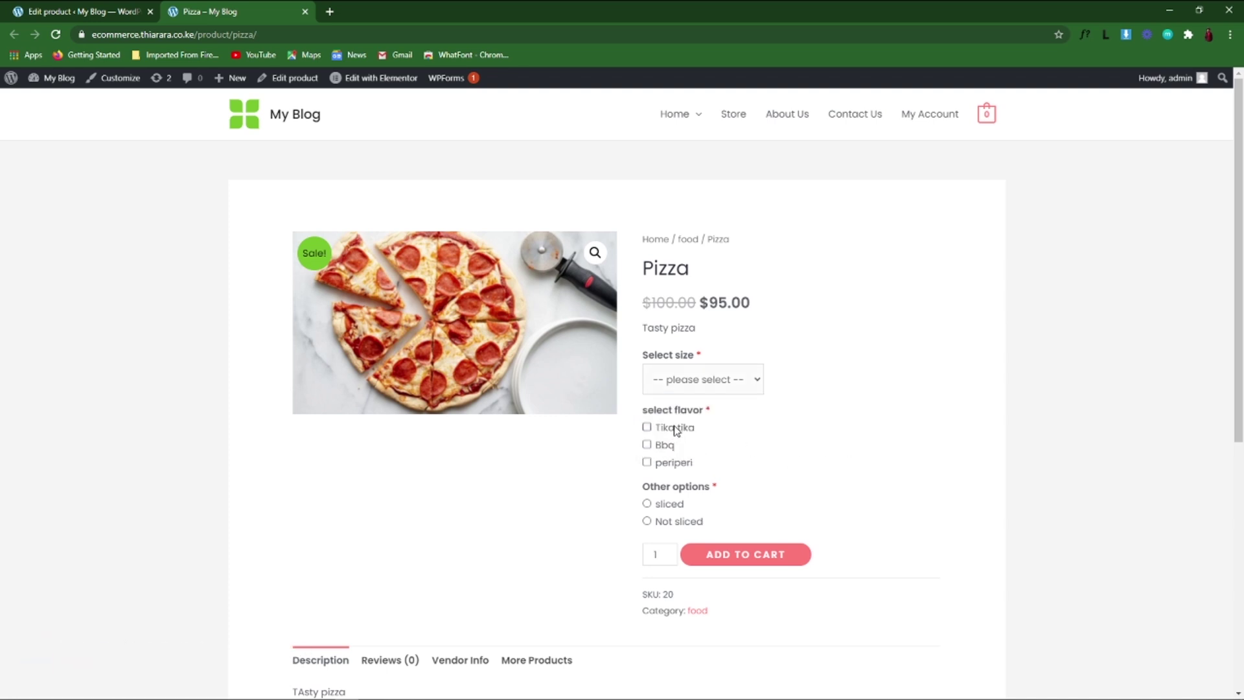
Review the flavor choices, slicing options, SKU and category on the Pizza product page
scroll(660, 426, down, 2)
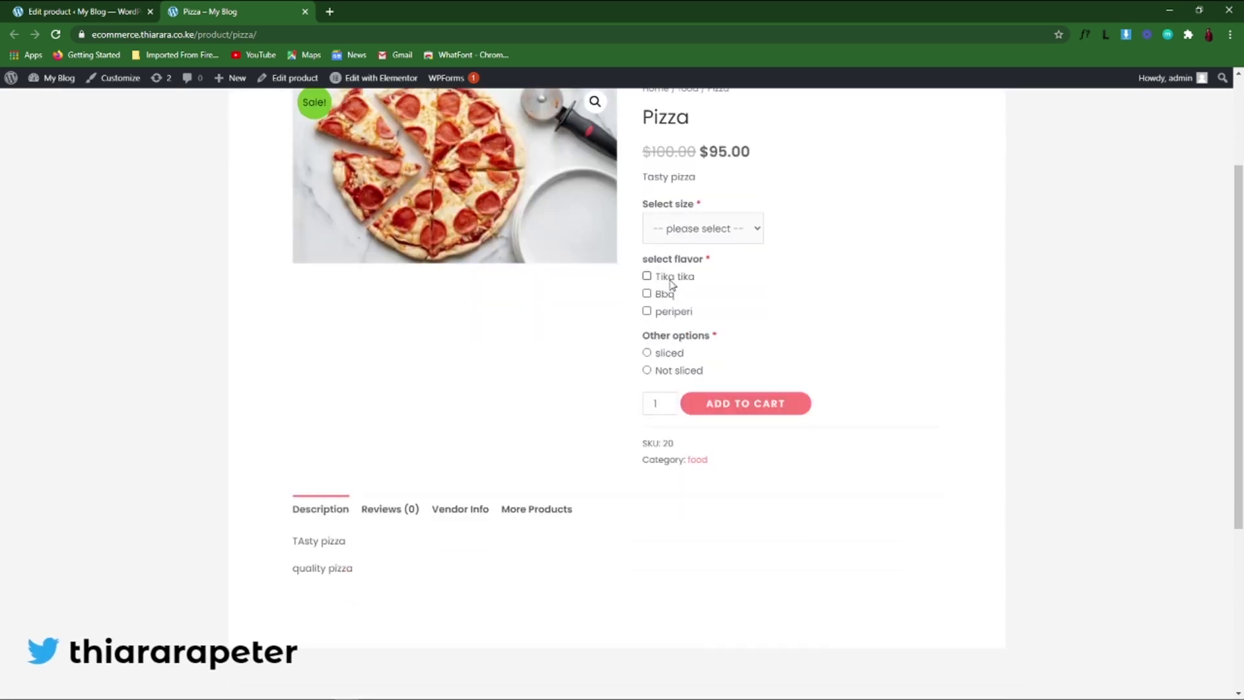
drag(695, 277, 655, 313)
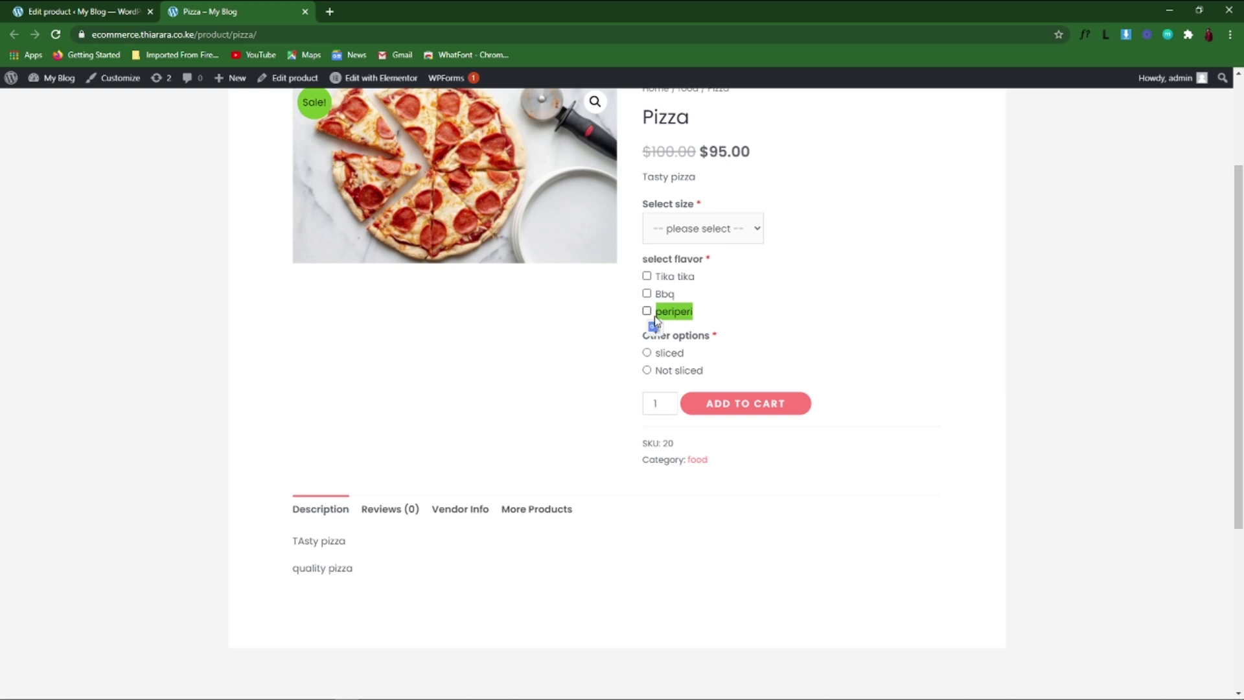
click(748, 333)
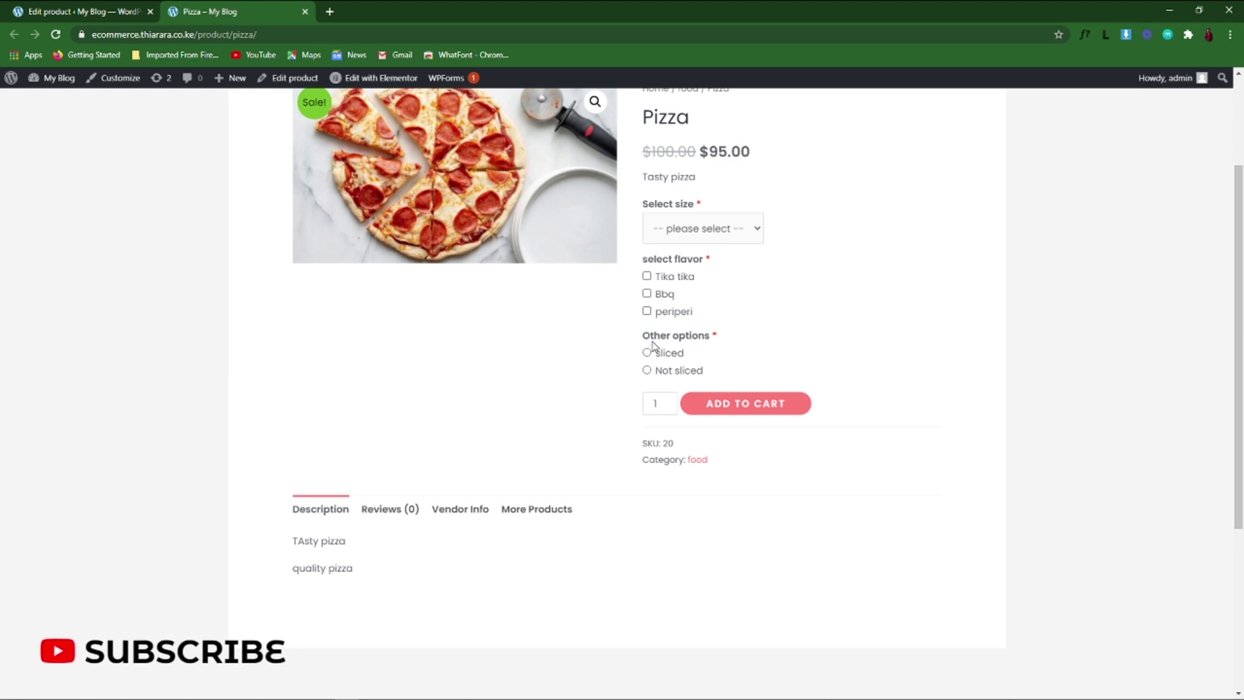
scroll(742, 431, up, 3)
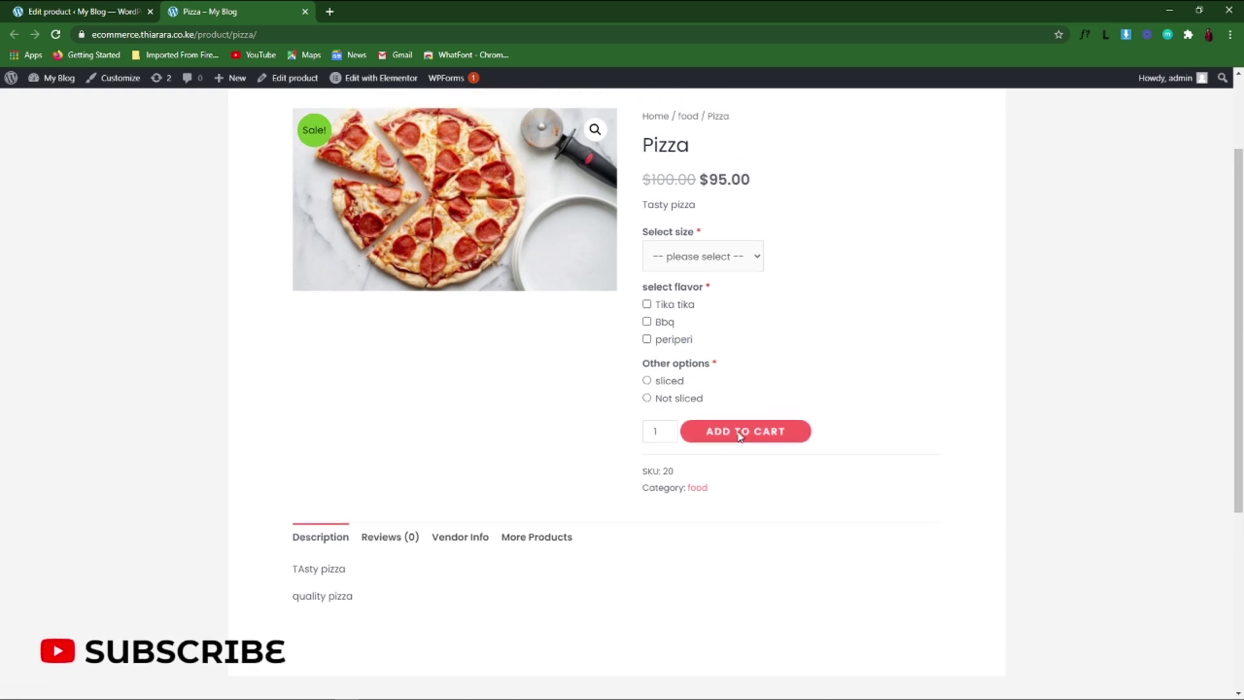
scroll(731, 459, down, 3)
scroll(648, 515, up, 3)
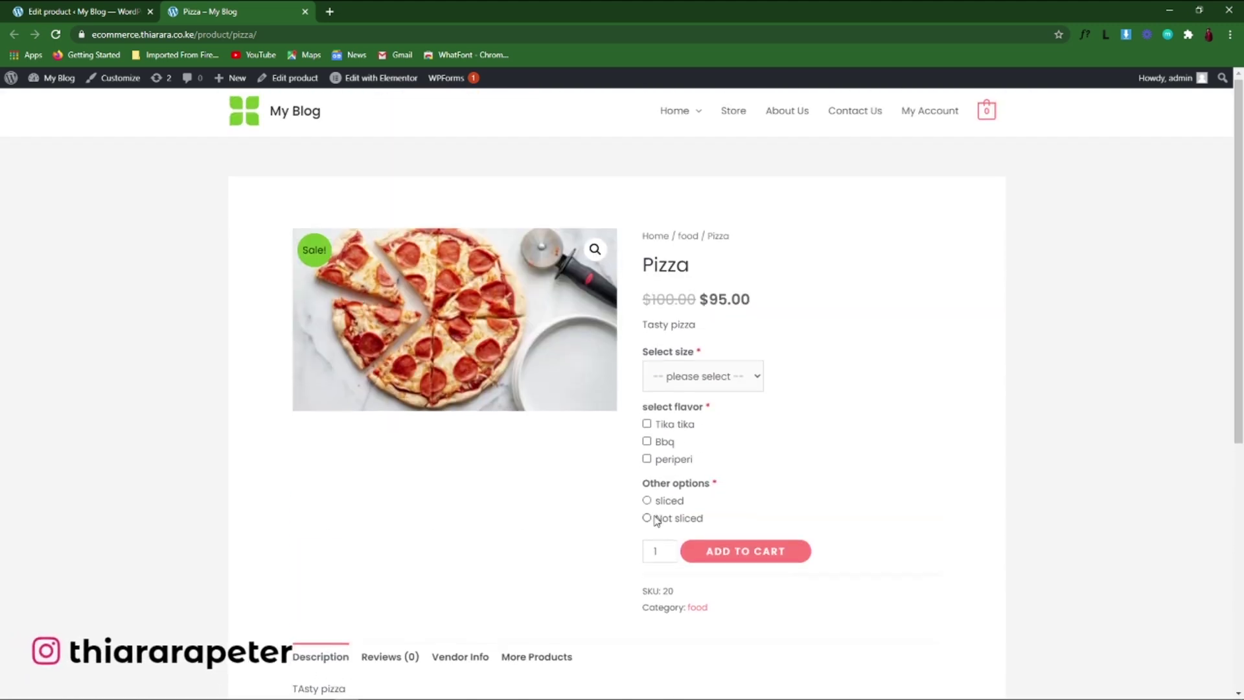
scroll(694, 408, down, 7)
scroll(701, 261, up, 1)
scroll(702, 261, up, 1)
drag(688, 304, 644, 317)
click(739, 334)
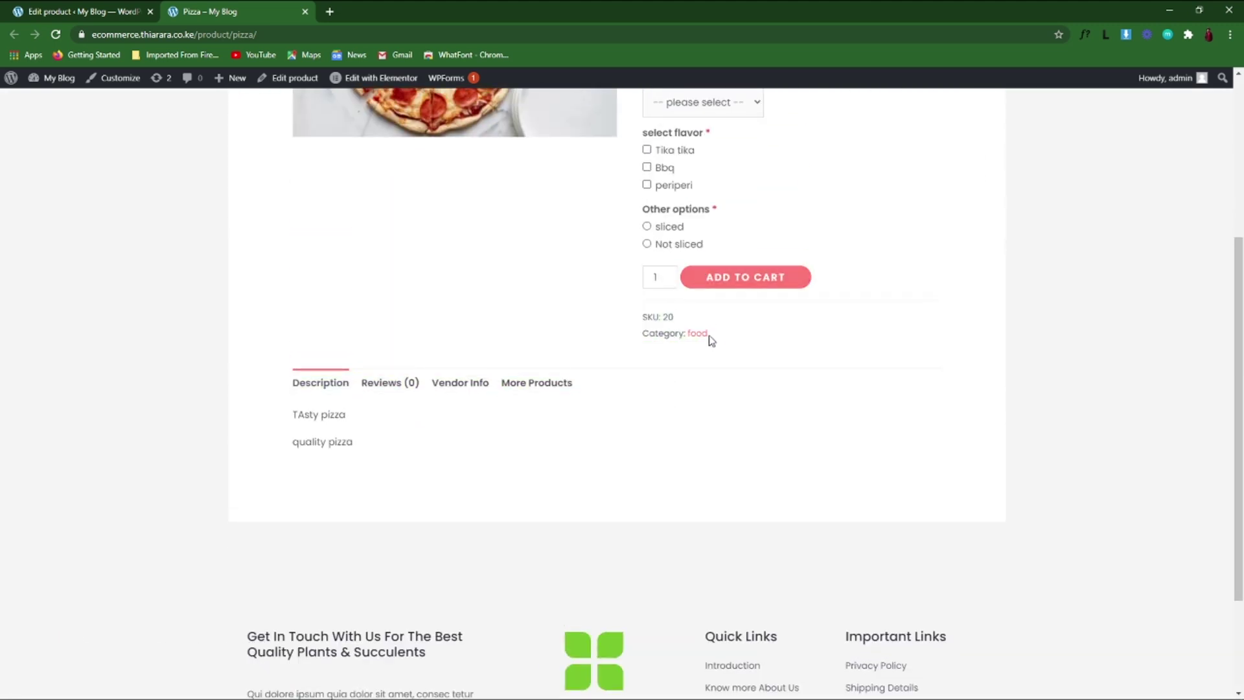
Look through the product's Reviews, Vendor Info and More Products sections, returning to the reviews and their star rating
click(387, 385)
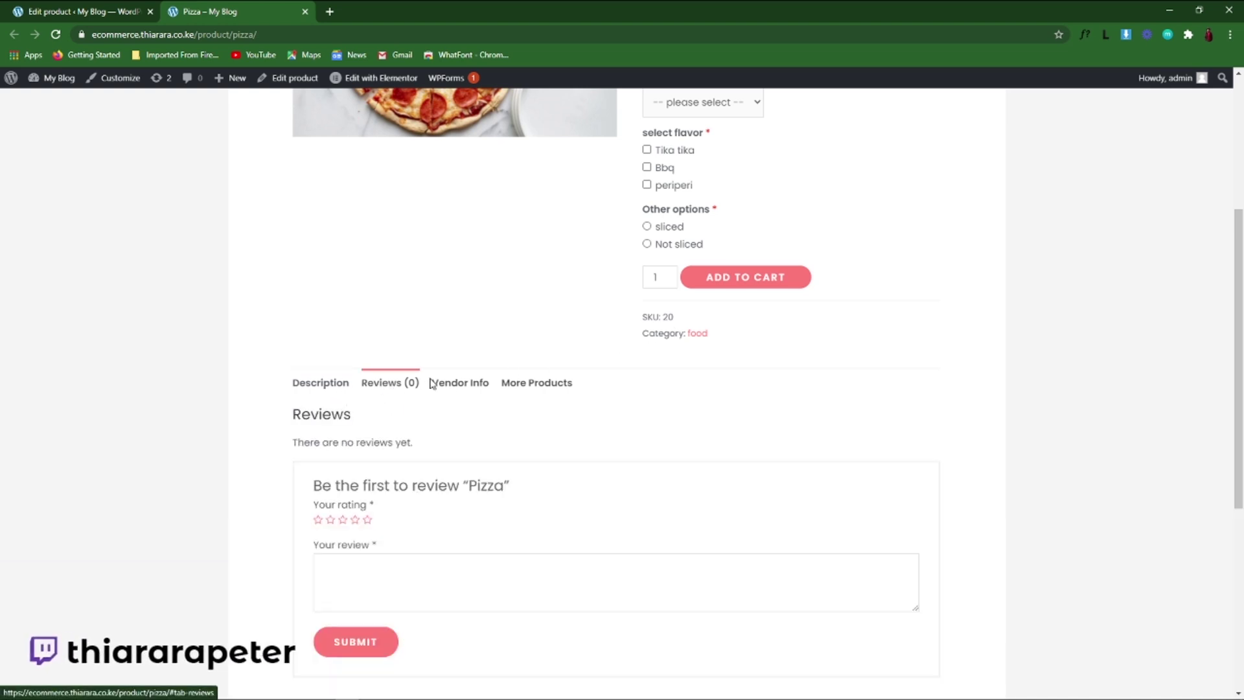
click(463, 391)
click(525, 389)
click(385, 387)
click(355, 519)
Choose the small +$50.00 size for the pizza
scroll(661, 544, up, 5)
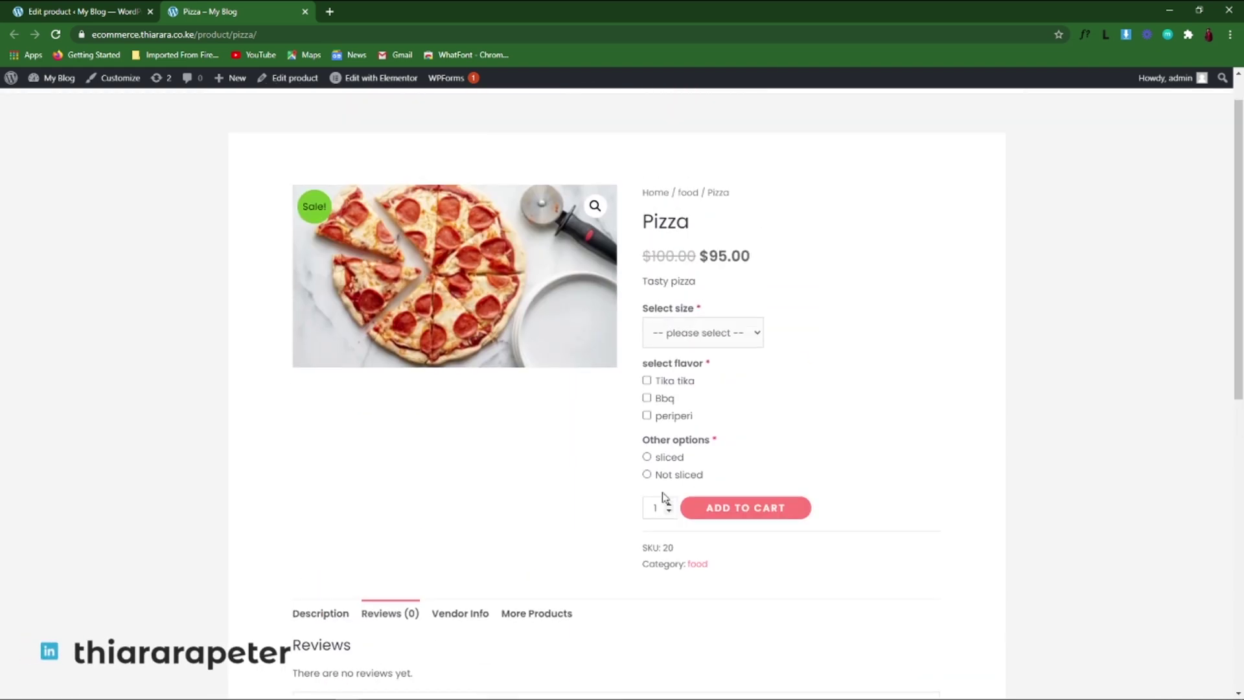
click(708, 379)
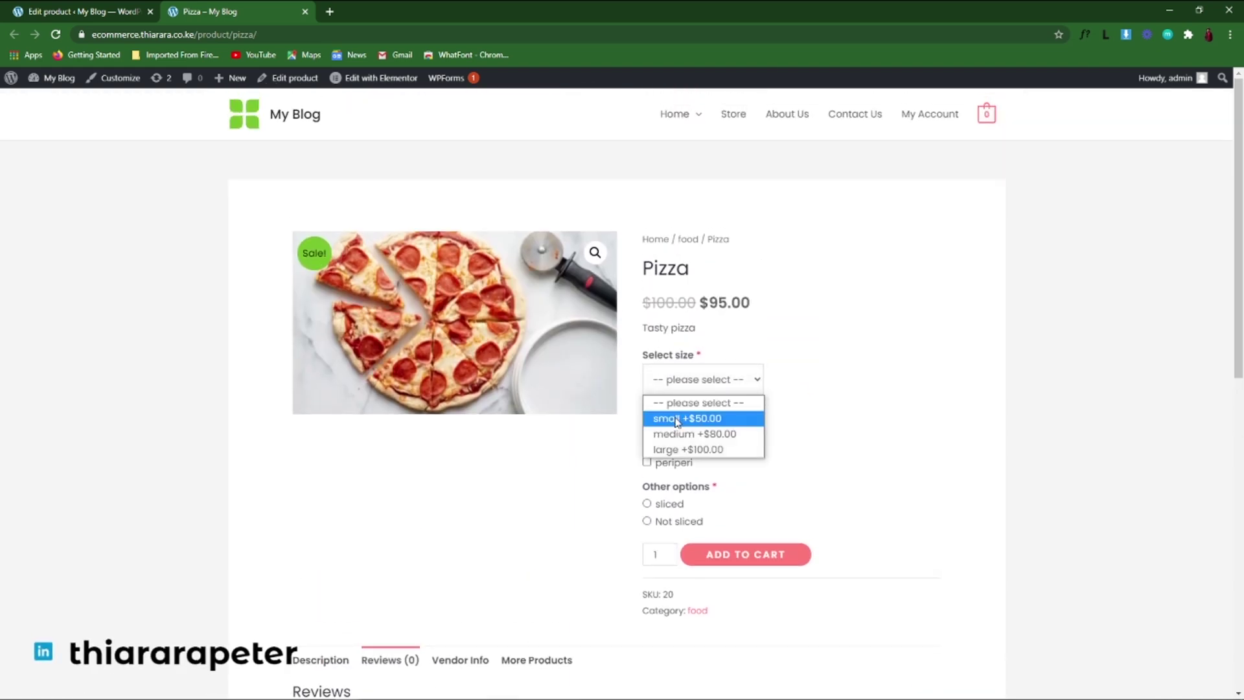
click(679, 418)
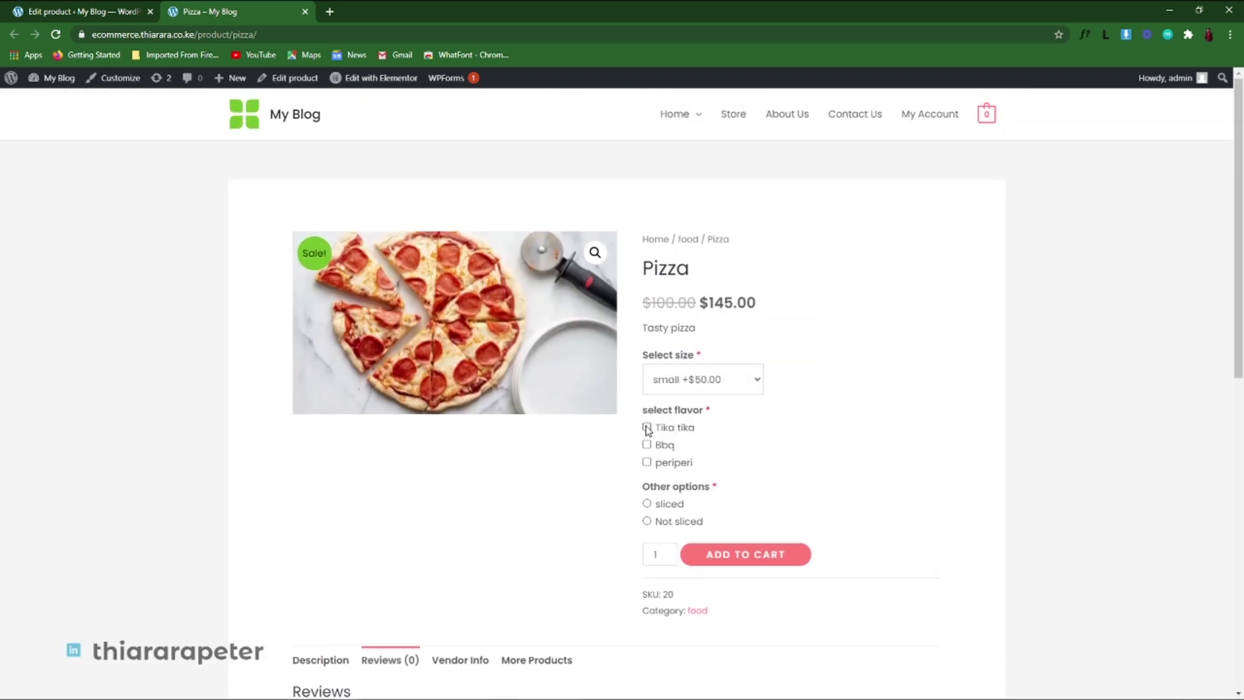
Choose the Tika tika flavor and the sliced option for the pizza, and add it to the cart
click(647, 427)
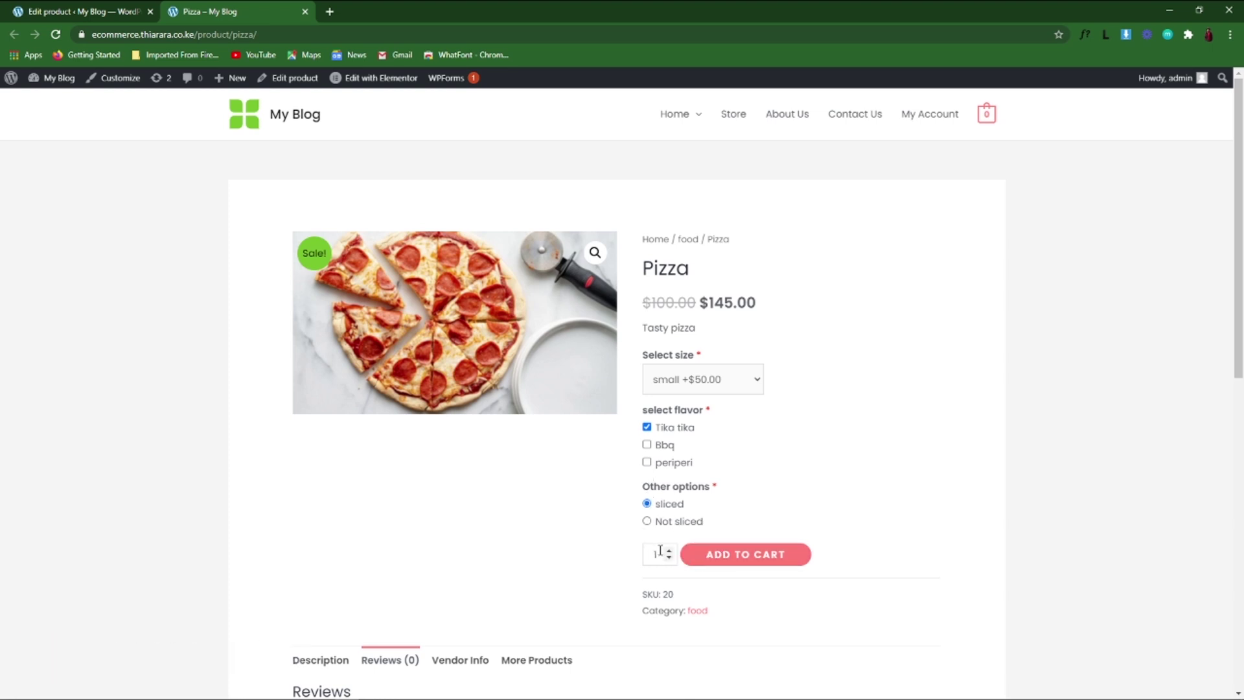
click(734, 563)
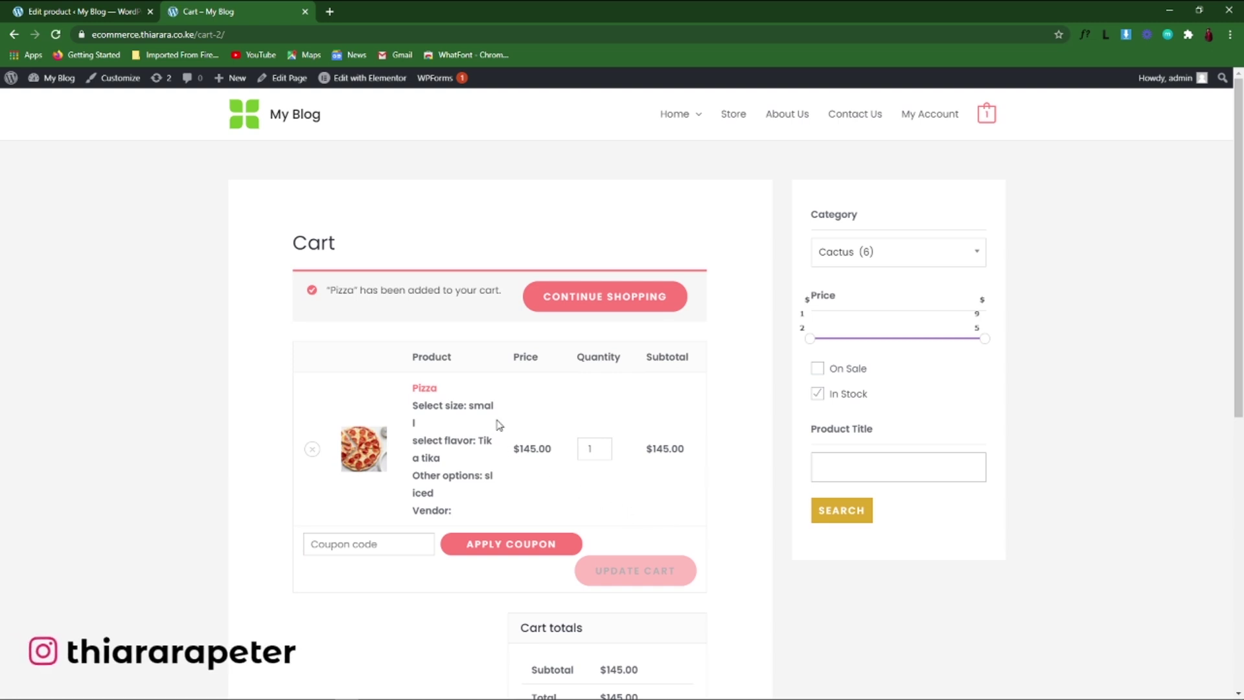
Review the pizza's chosen options, price and cart totals on the Cart page
scroll(449, 352, down, 2)
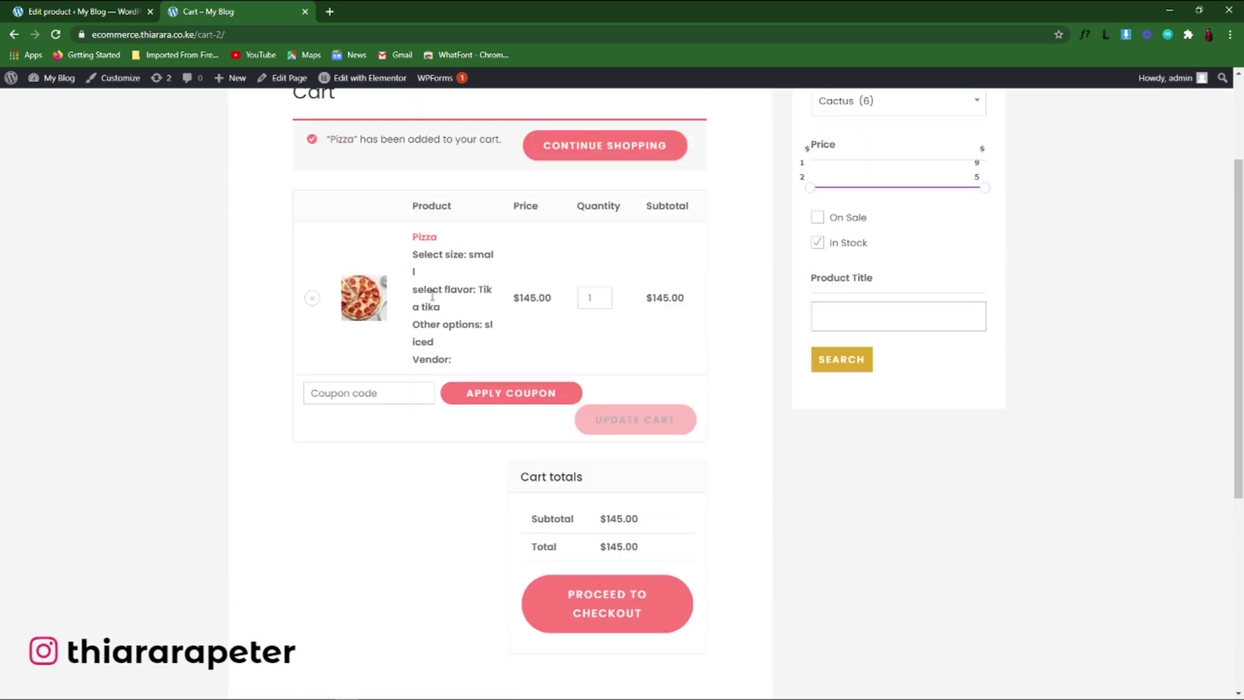
double_click(434, 237)
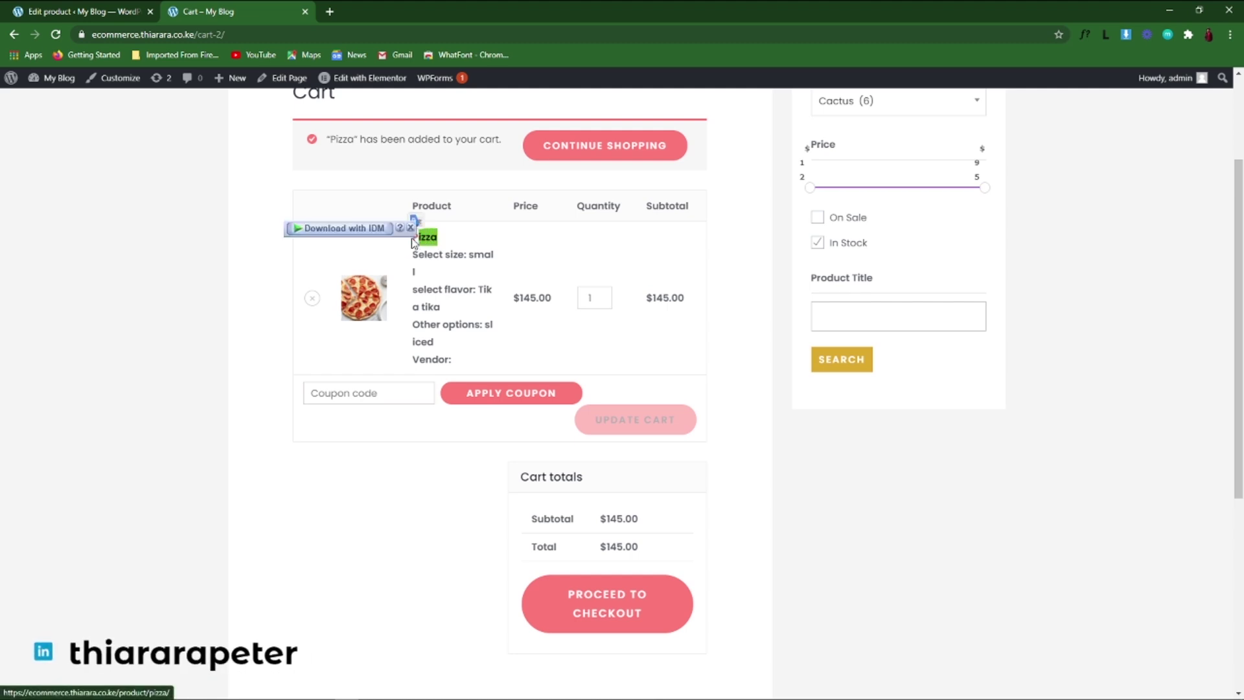
click(402, 252)
mouse_move(467, 254)
mouse_down()
mouse_move(412, 254)
mouse_move(463, 256)
mouse_up()
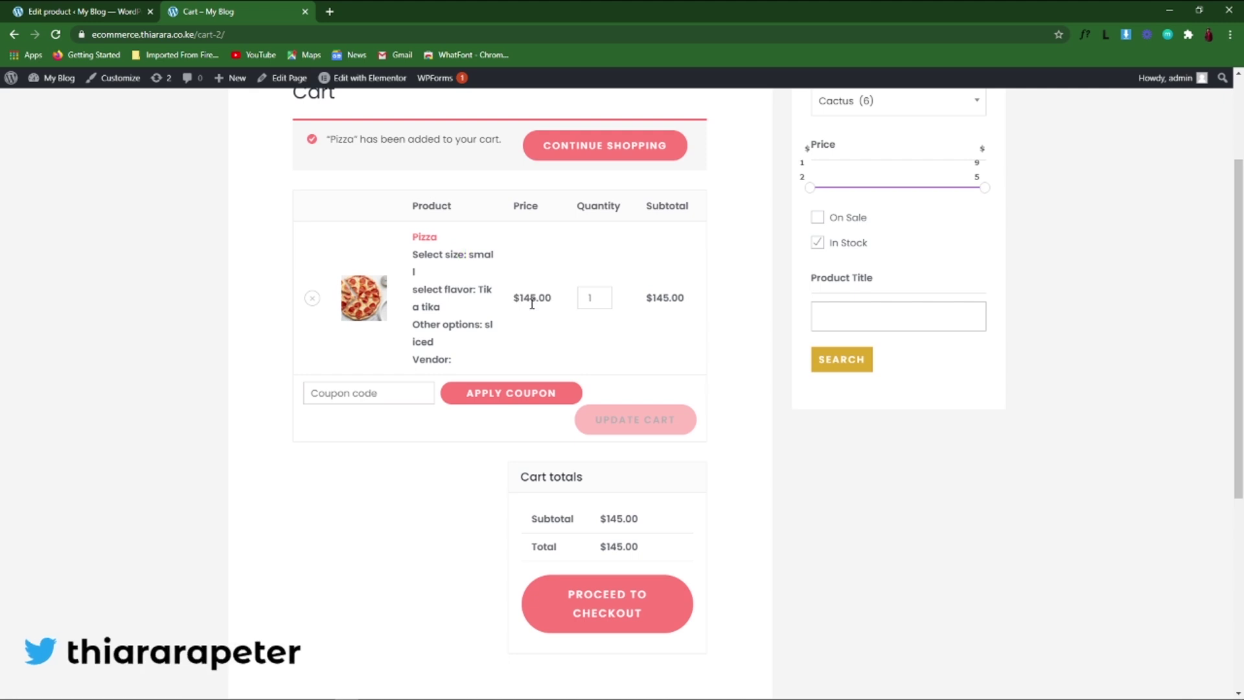
drag(515, 304, 563, 309)
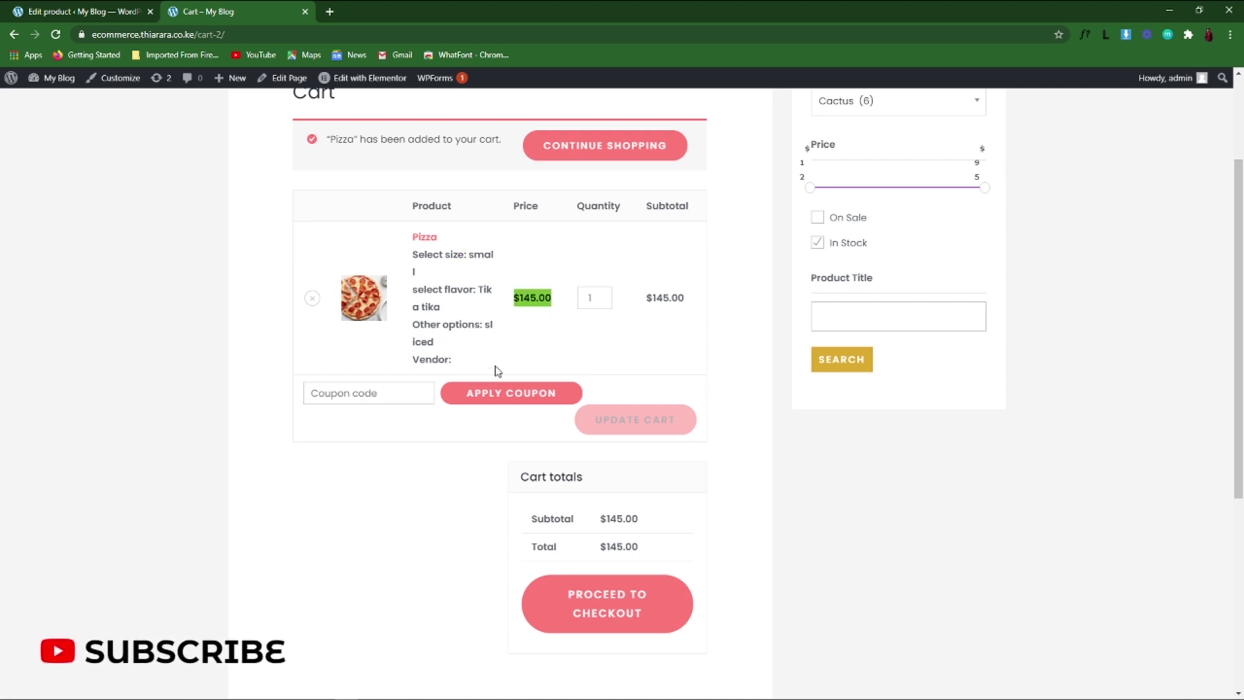
scroll(495, 396, down, 2)
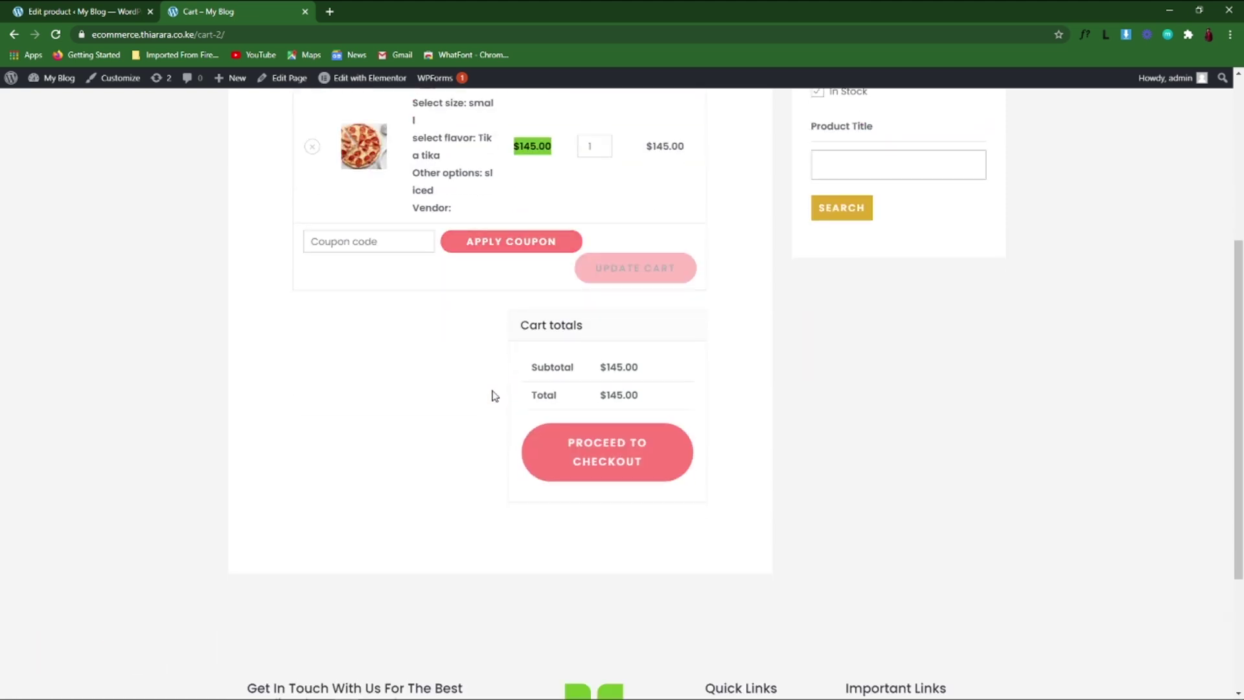
scroll(495, 396, up, 4)
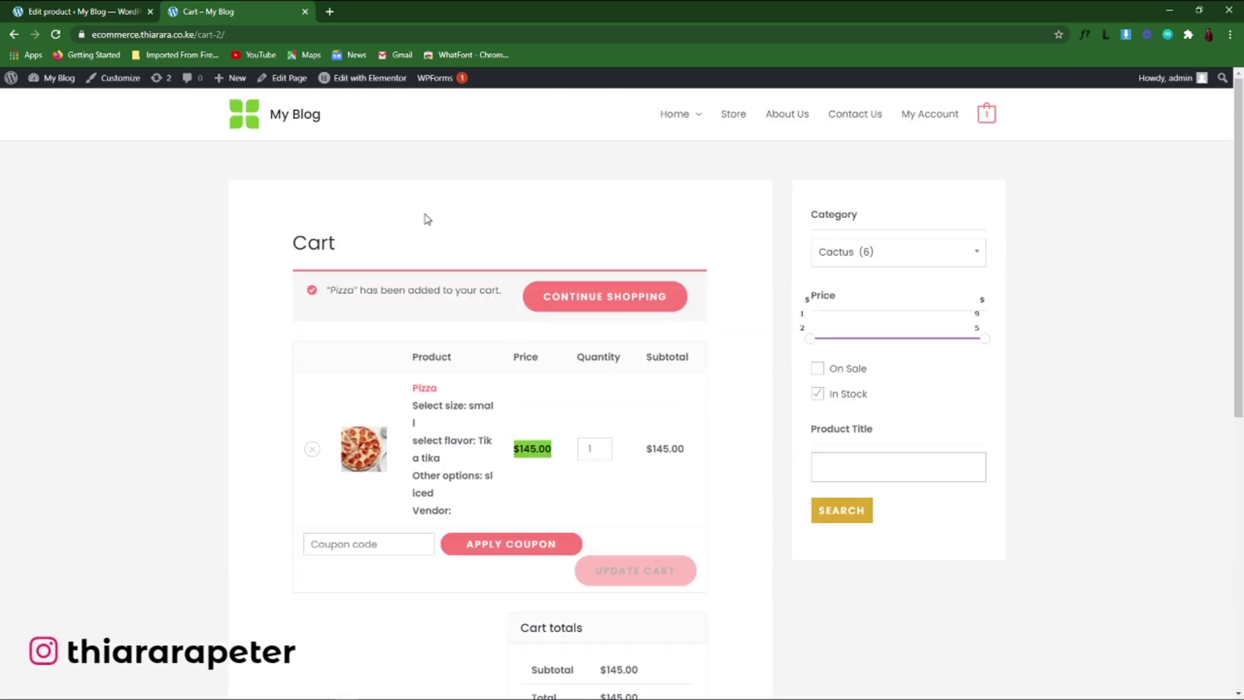
Return to the store admin, open the Aluminum Plant product for editing and show its custom options
key(ctrl+Tab)
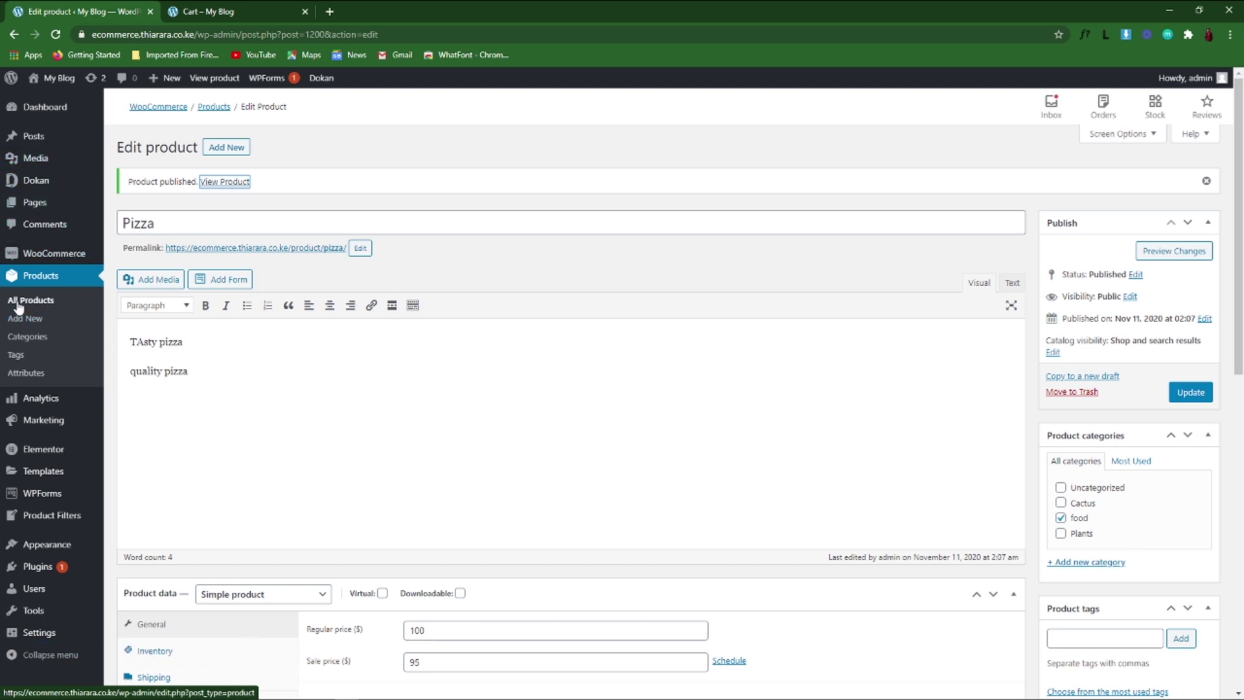
click(23, 301)
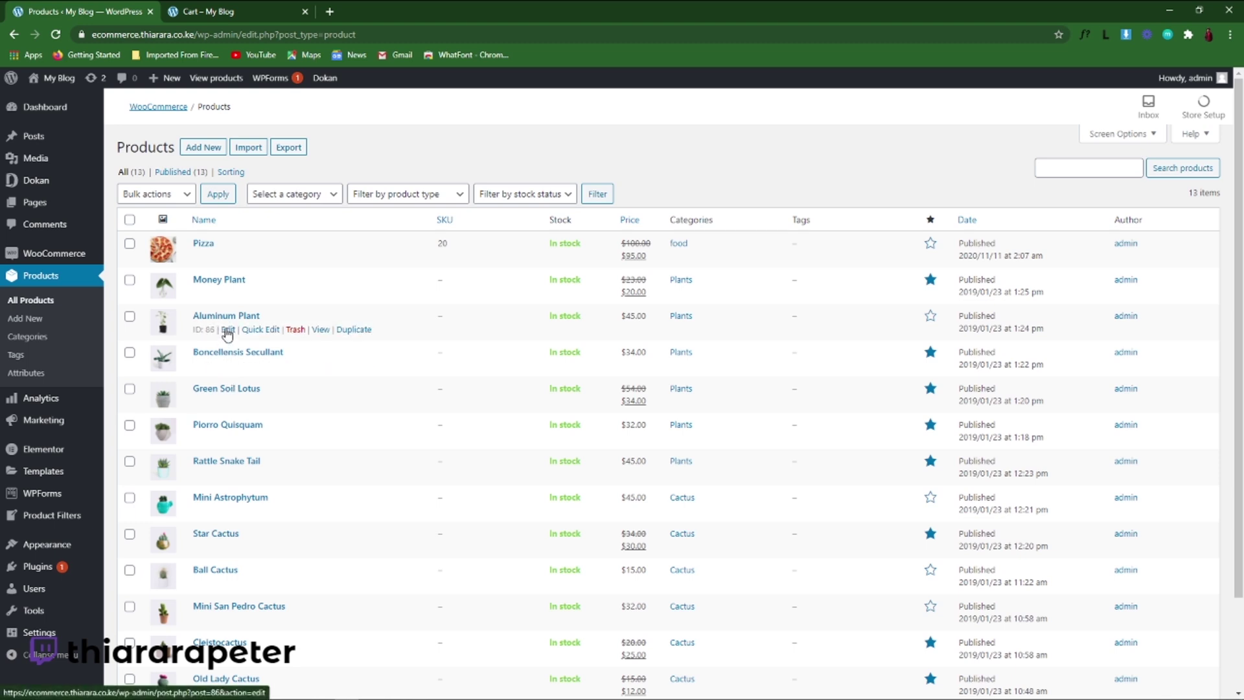
click(226, 330)
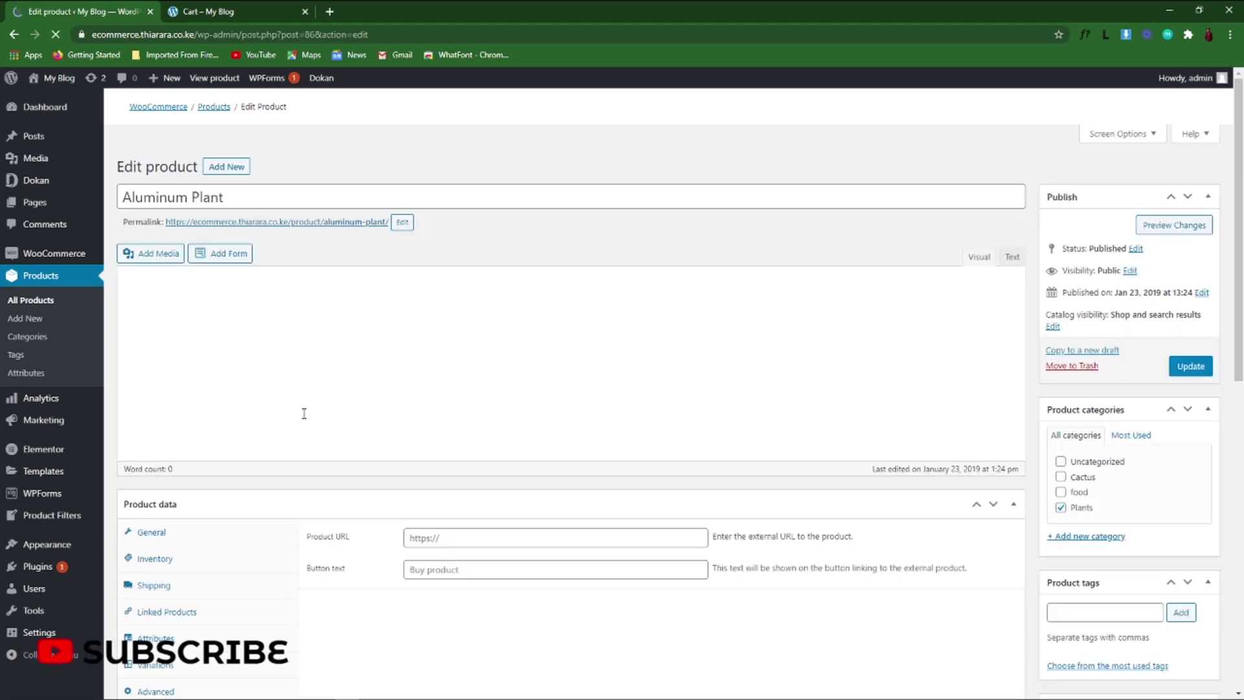
scroll(329, 387, down, 6)
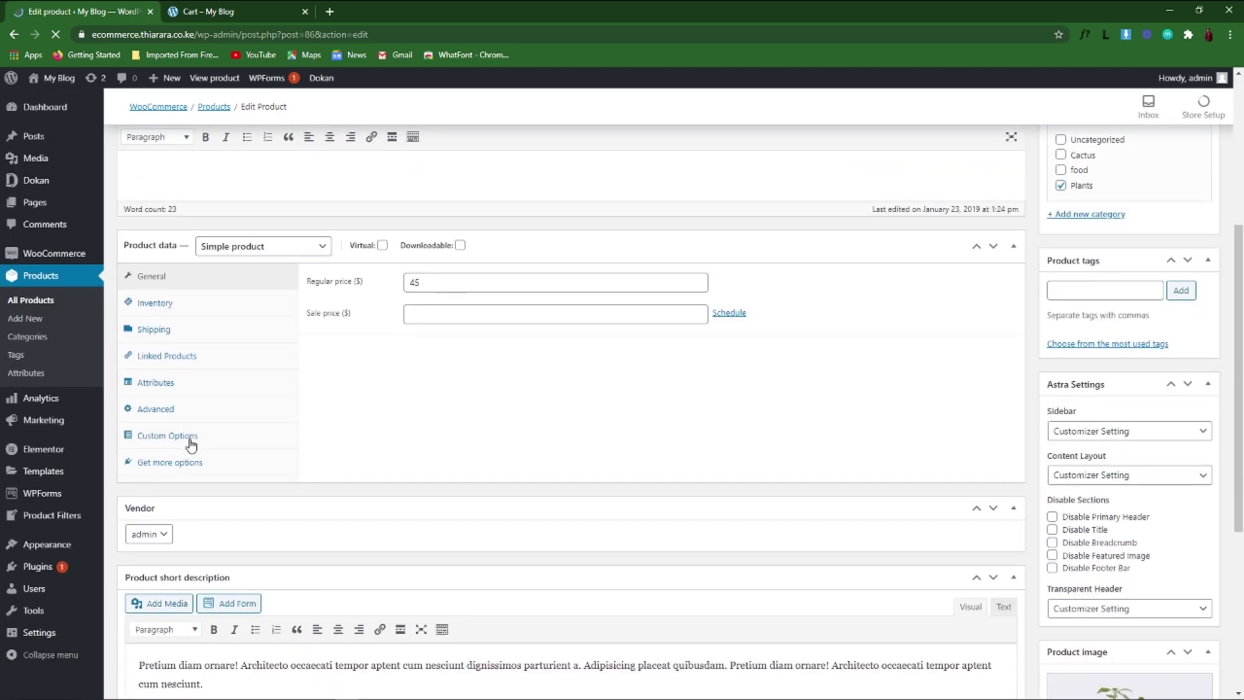
scroll(191, 445, down, 4)
scroll(199, 383, up, 1)
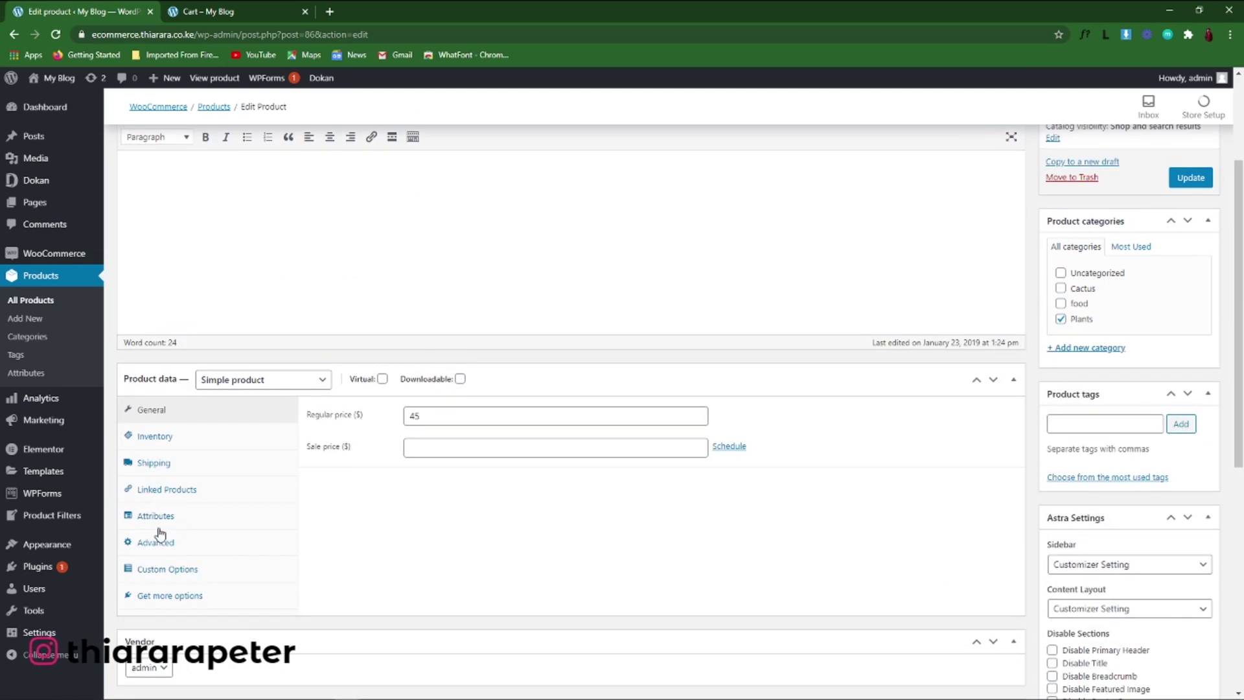
click(151, 572)
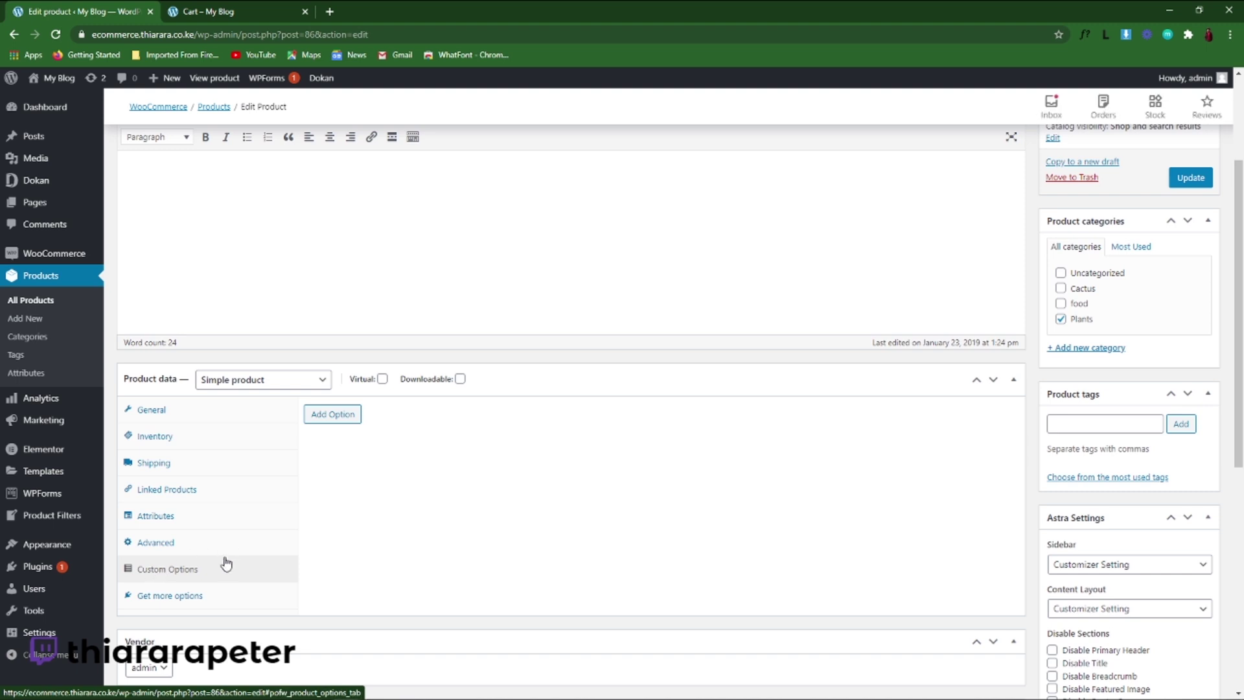
Add a blank custom option to the Aluminum Plant product and delete it again
click(354, 420)
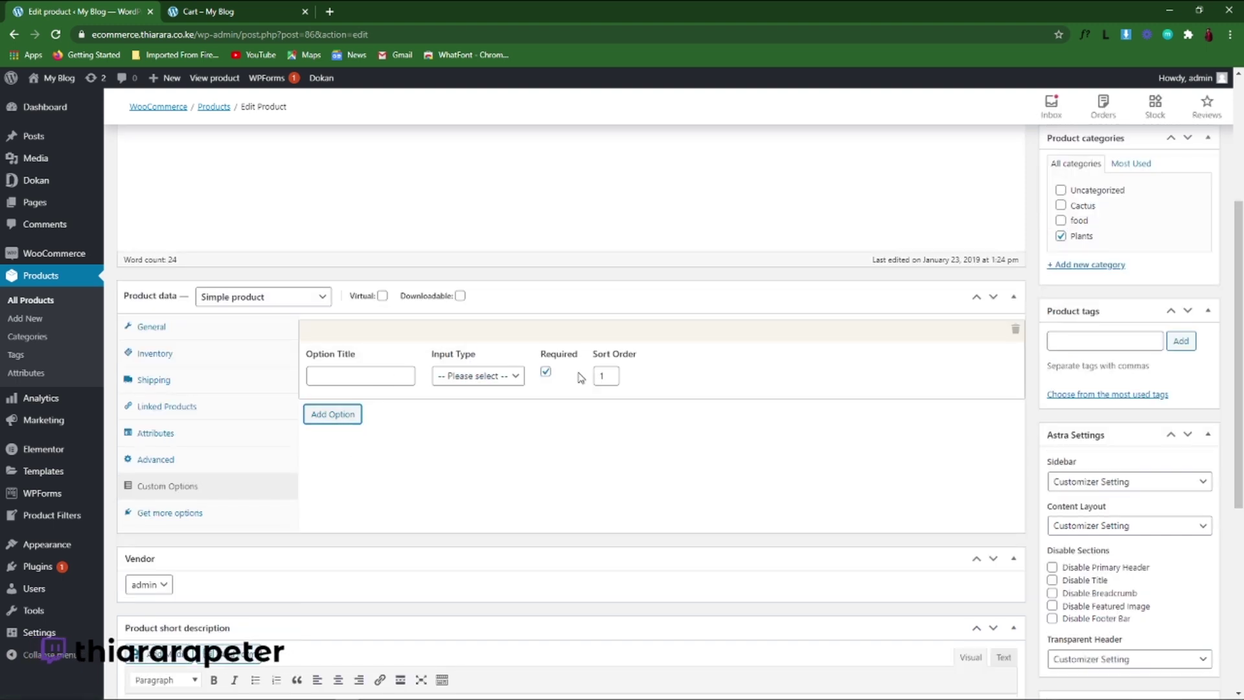
click(1016, 329)
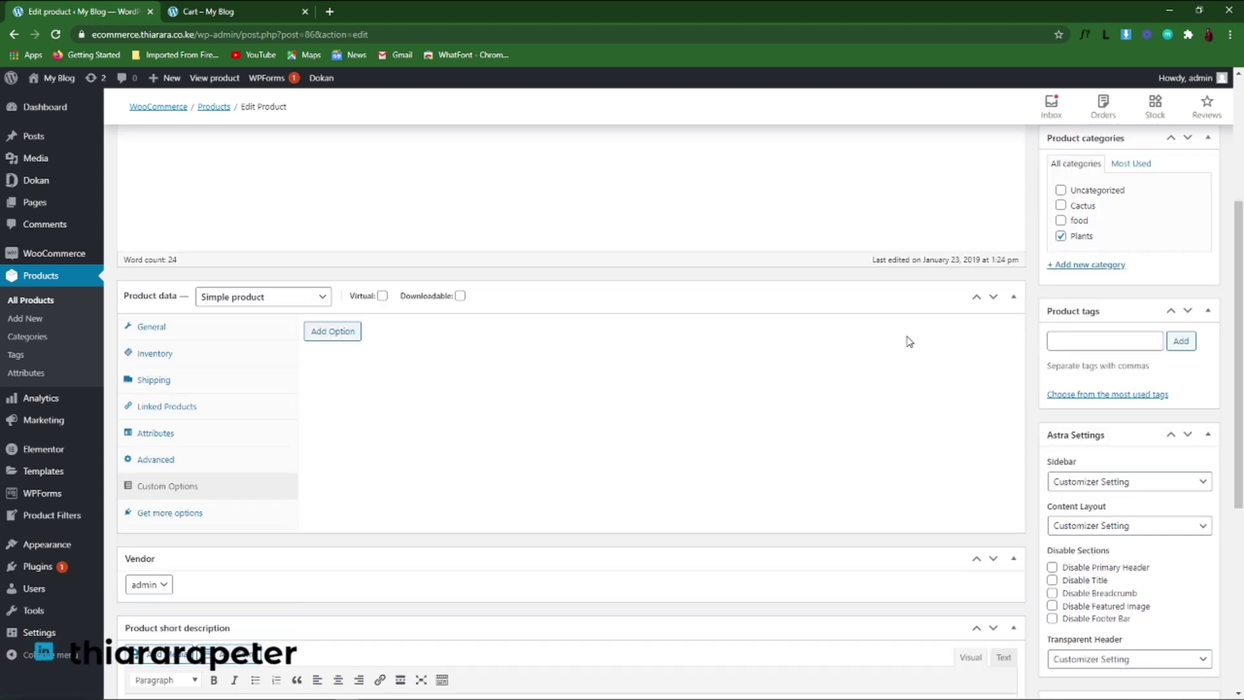
Open a blank form for a new product, and switch back to the store's Cart page
scroll(353, 402, up, 1)
scroll(353, 402, up, 3)
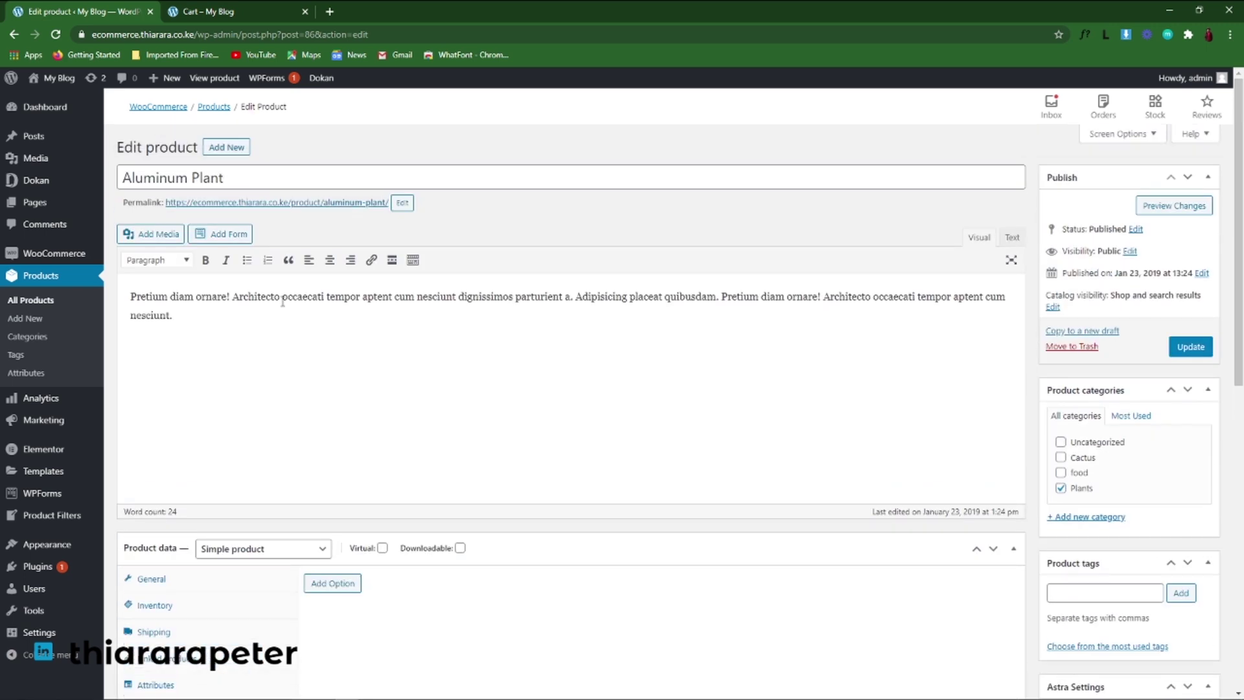
click(228, 146)
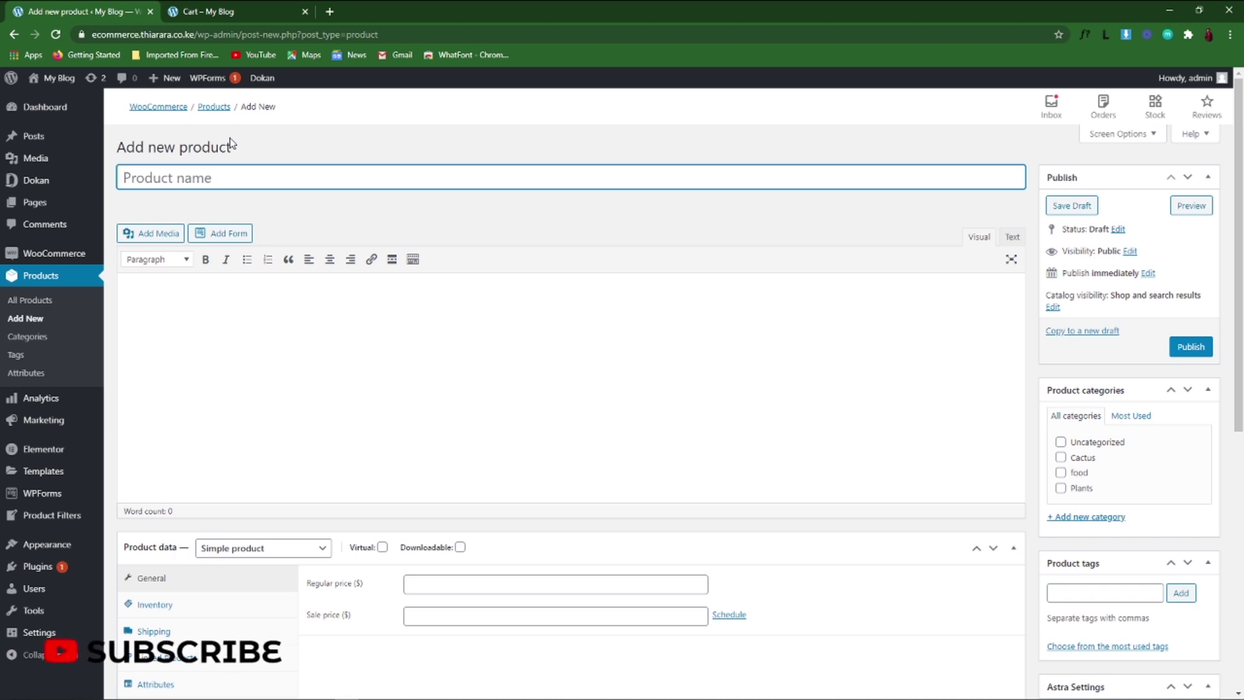
click(226, 19)
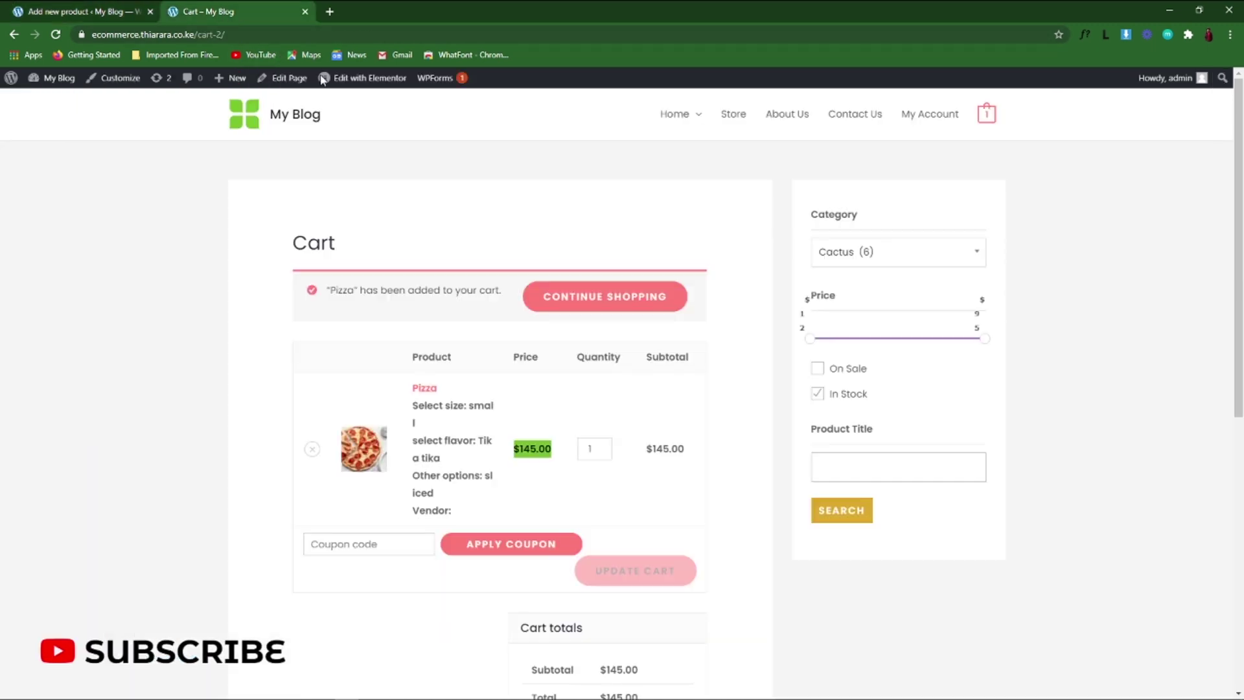